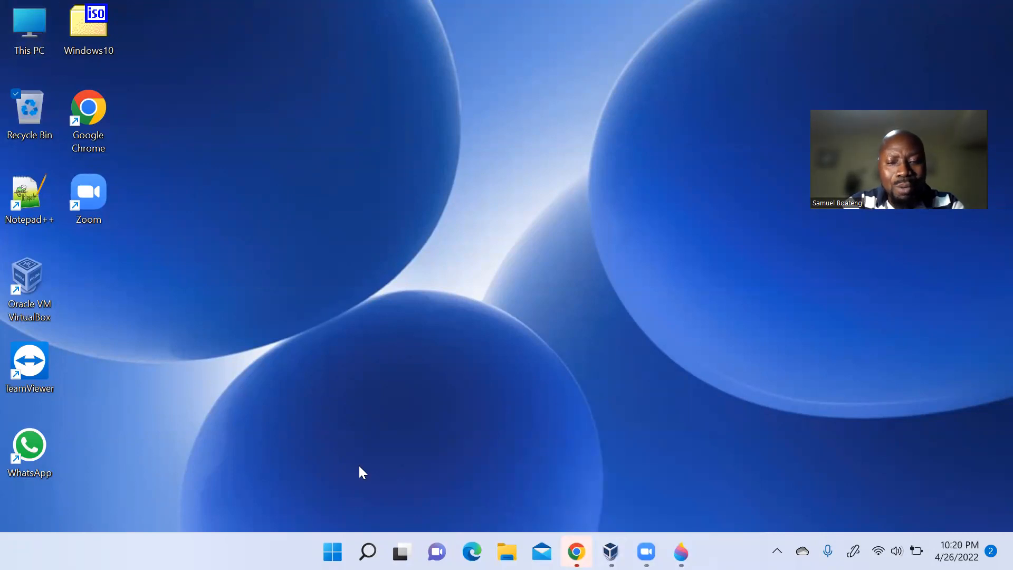
# - Bring the VirtualBox Manager window with the Server 2019 machine to the front
pyautogui.moveTo(611, 551)
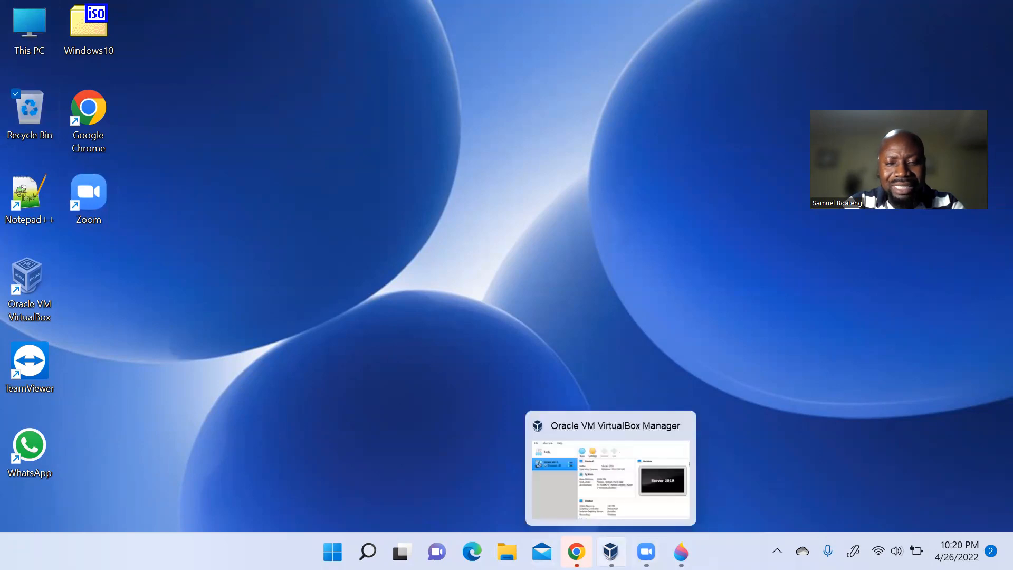
pyautogui.click(615, 511)
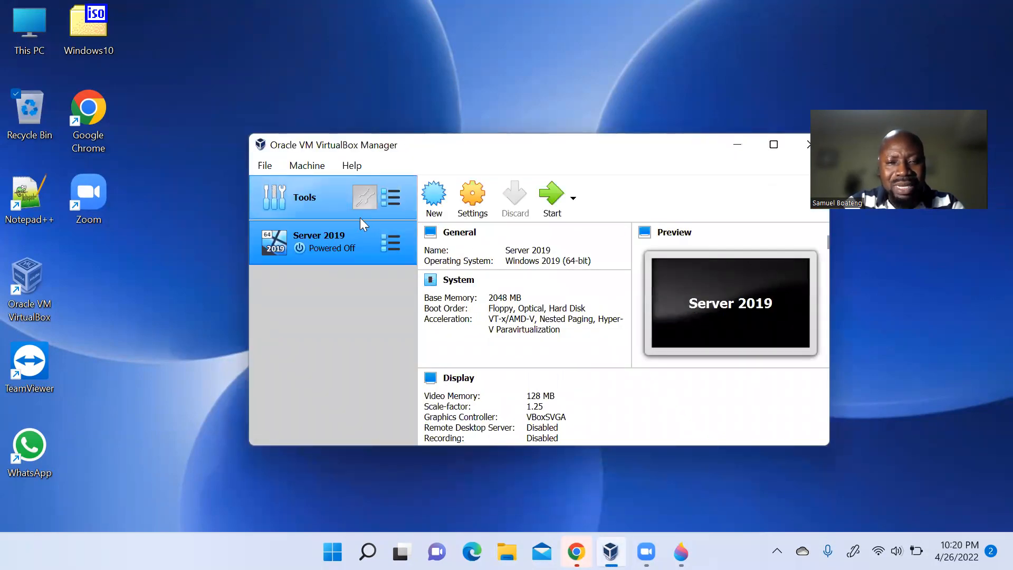
# - Power on the Server 2019 machine, send Ctrl-Alt-Del, and dismiss the keyboard and mouse notices
pyautogui.click(549, 198)
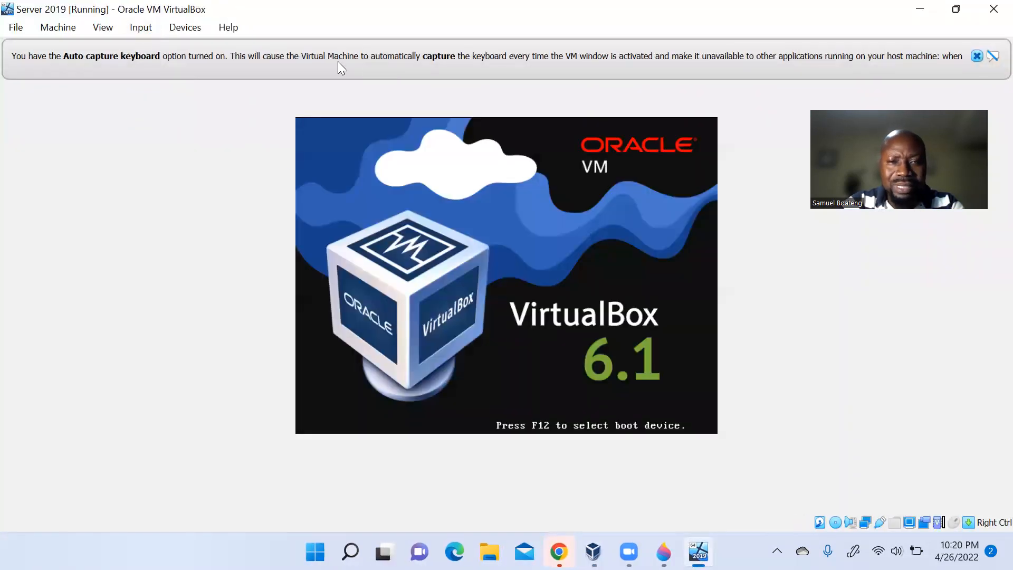
pyautogui.click(141, 31)
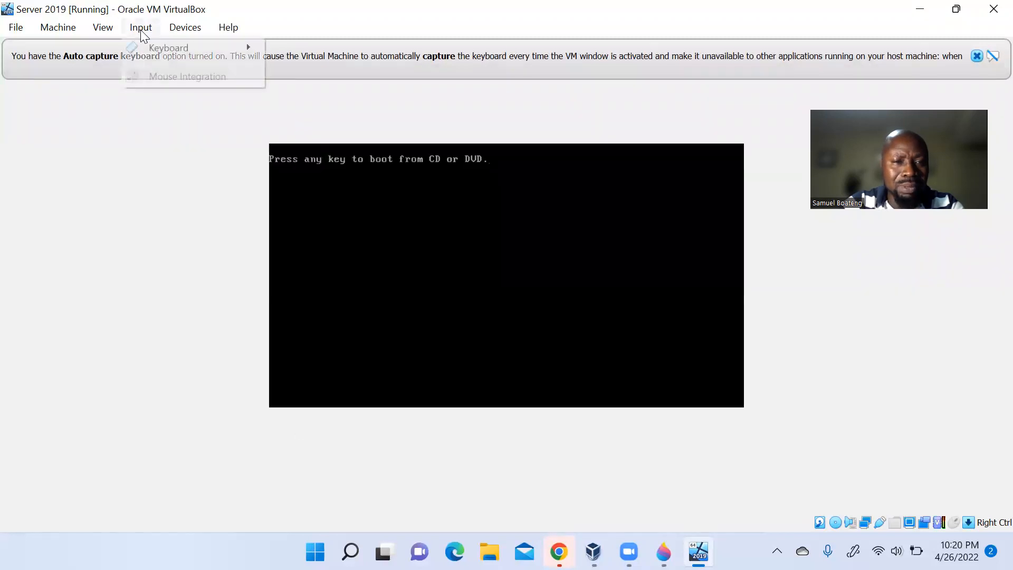
pyautogui.moveTo(155, 50)
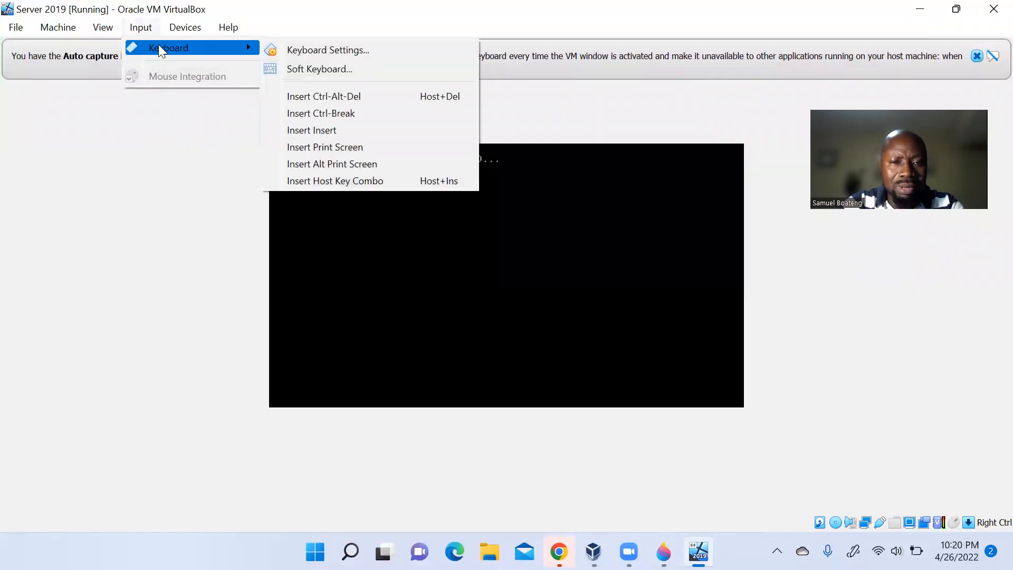
pyautogui.click(334, 96)
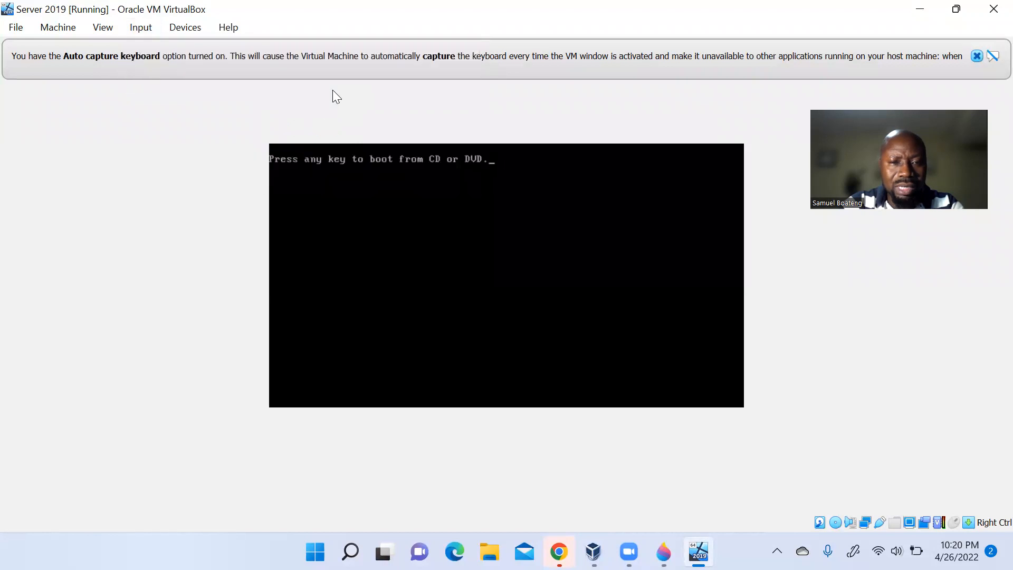
pyautogui.click(978, 55)
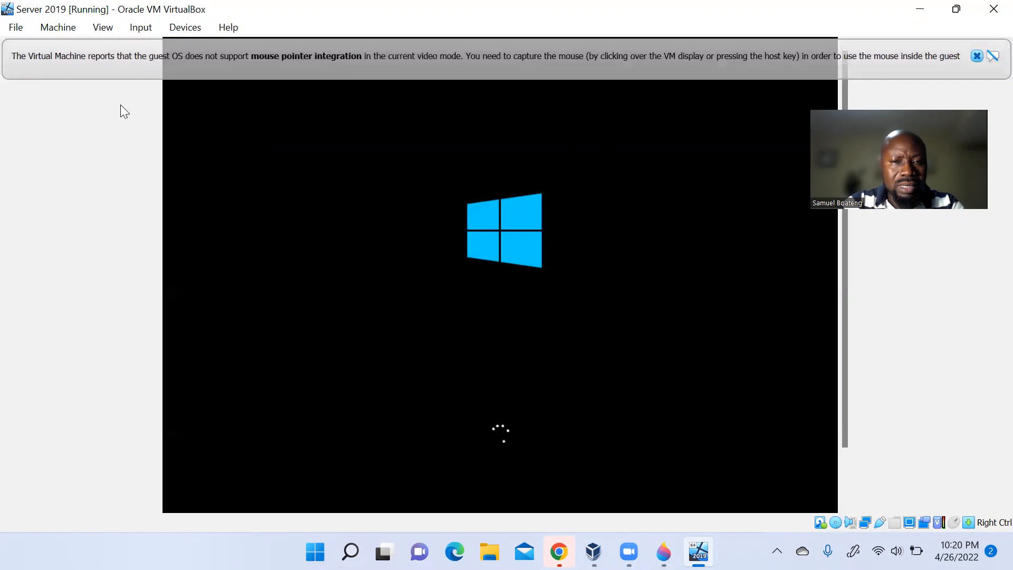
pyautogui.click(977, 56)
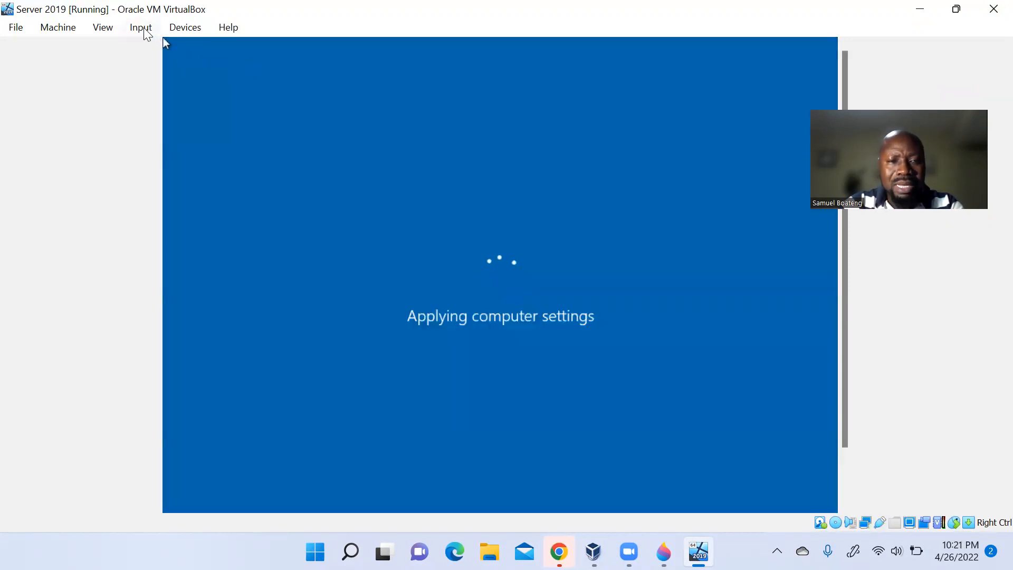
# - Send Ctrl-Alt-Del again and sign in with the Administrator password
pyautogui.click(142, 28)
pyautogui.moveTo(177, 47)
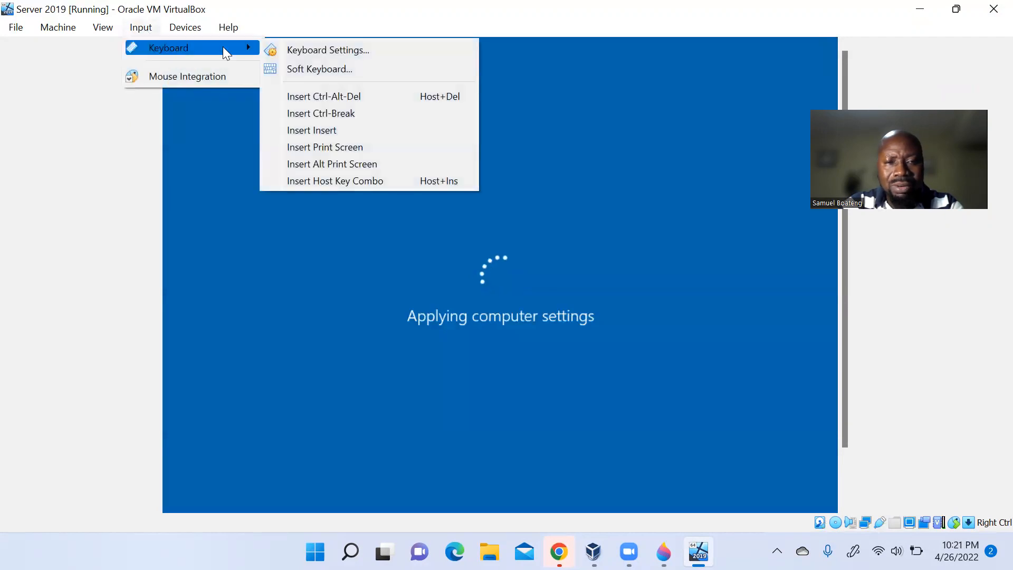
pyautogui.click(373, 96)
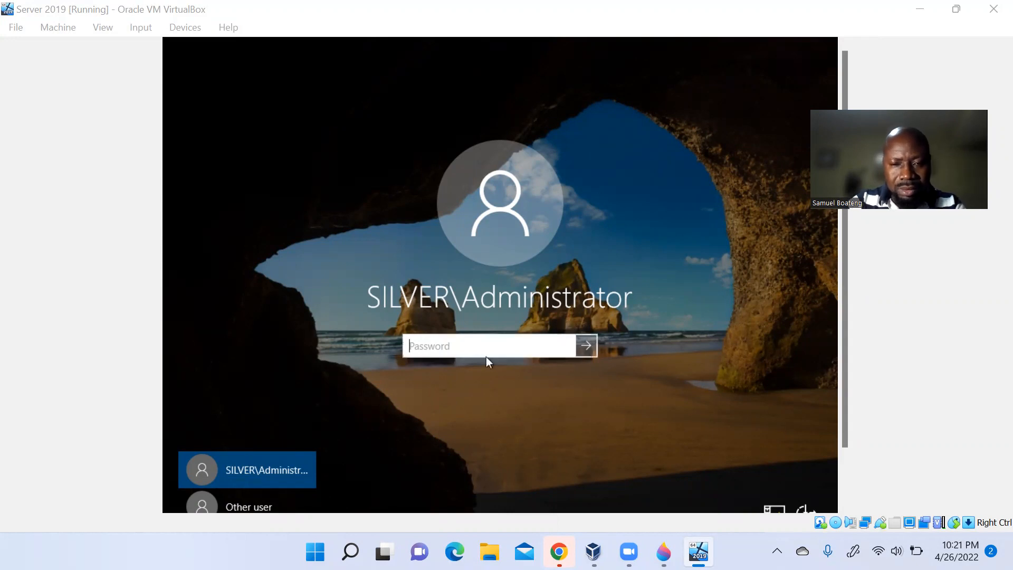
pyautogui.click(491, 342)
pyautogui.write('••••')
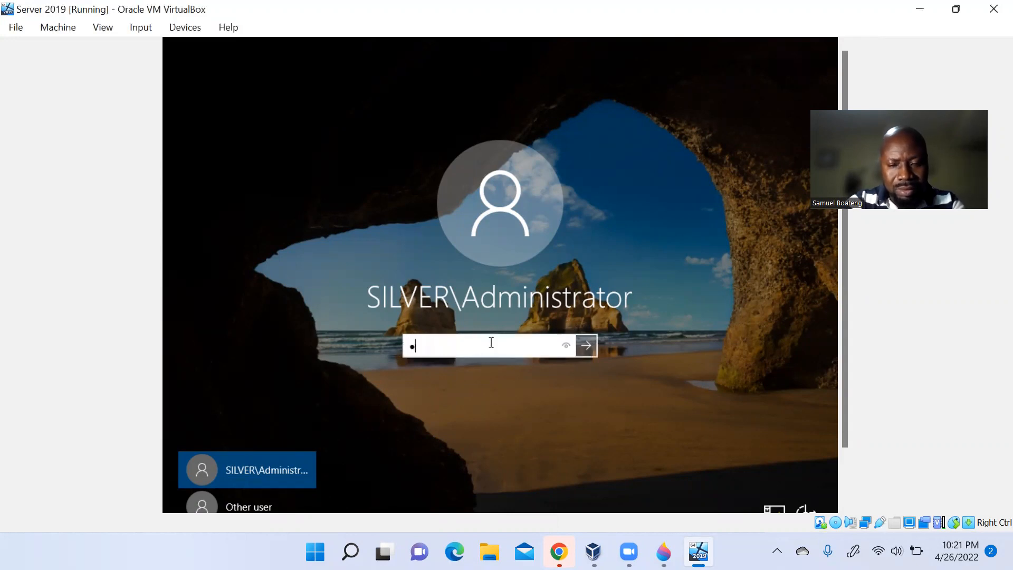
pyautogui.write('••••••')
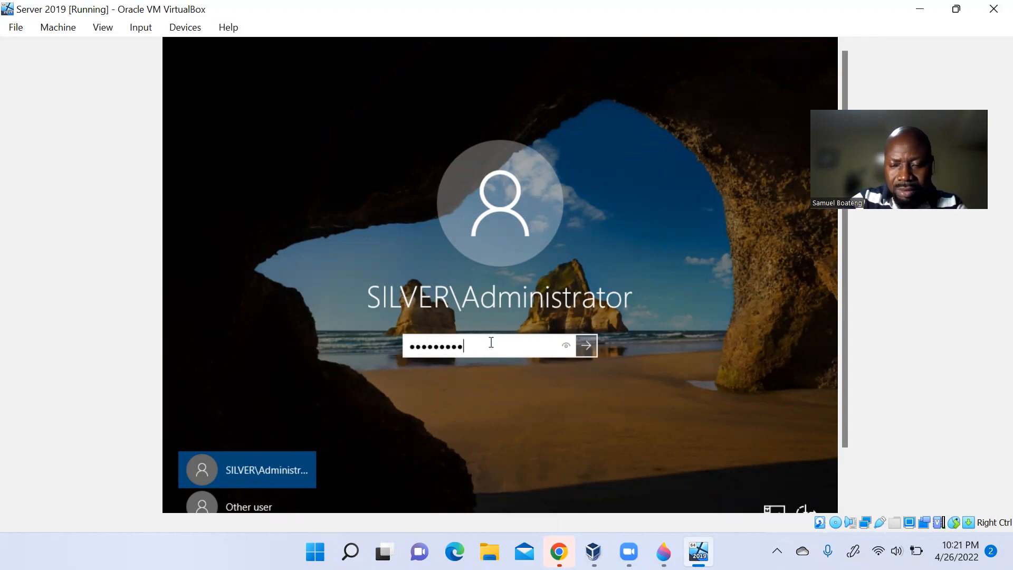
pyautogui.press('Return')
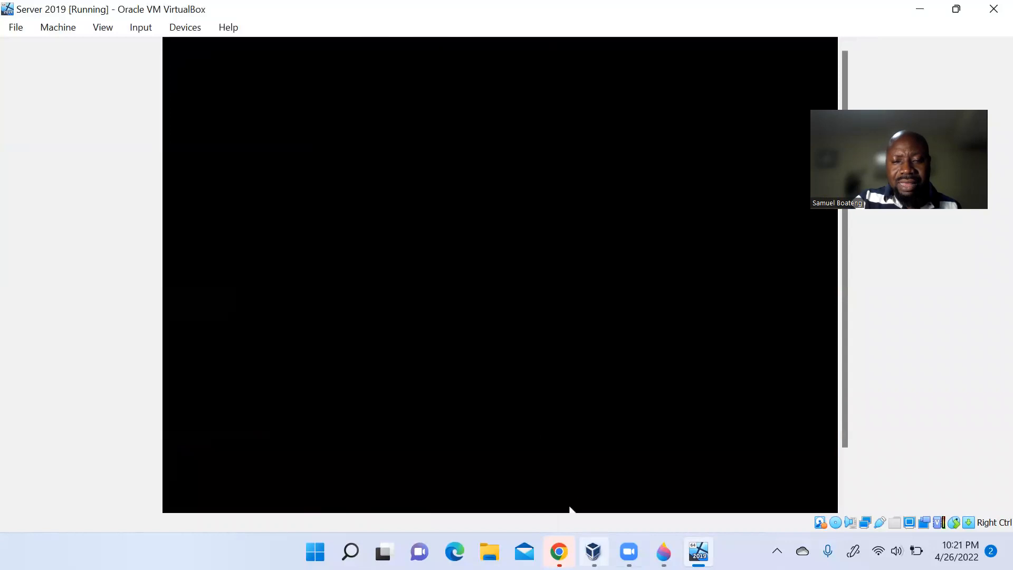
pyautogui.click(664, 551)
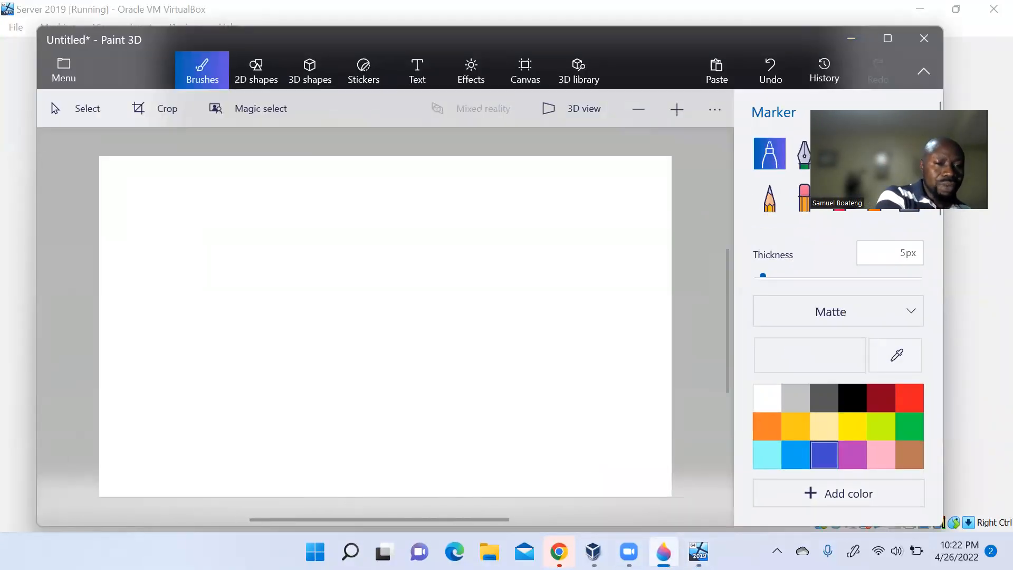
# - Handwrite 'Groups' and, below it, 'Active Directory users' with the blue marker
pyautogui.moveTo(170, 226)
pyautogui.mouseDown()
pyautogui.moveTo(133, 243)
pyautogui.moveTo(160, 281)
pyautogui.mouseUp()
pyautogui.moveTo(152, 255)
pyautogui.mouseDown()
pyautogui.moveTo(205, 251)
pyautogui.moveTo(197, 245)
pyautogui.mouseUp()
pyautogui.moveTo(215, 248)
pyautogui.mouseDown()
pyautogui.moveTo(253, 259)
pyautogui.moveTo(280, 246)
pyautogui.moveTo(263, 255)
pyautogui.mouseUp()
pyautogui.moveTo(160, 347)
pyautogui.mouseDown()
pyautogui.moveTo(180, 348)
pyautogui.moveTo(187, 336)
pyautogui.moveTo(203, 346)
pyautogui.moveTo(211, 327)
pyautogui.moveTo(243, 323)
pyautogui.moveTo(263, 342)
pyautogui.moveTo(324, 337)
pyautogui.moveTo(349, 322)
pyautogui.mouseUp()
pyautogui.click(319, 308)
pyautogui.moveTo(361, 324)
pyautogui.mouseDown()
pyautogui.moveTo(361, 338)
pyautogui.moveTo(376, 343)
pyautogui.mouseUp()
pyautogui.moveTo(388, 304)
pyautogui.mouseDown()
pyautogui.moveTo(391, 342)
pyautogui.moveTo(402, 319)
pyautogui.mouseUp()
pyautogui.moveTo(401, 323)
pyautogui.mouseDown()
pyautogui.moveTo(418, 338)
pyautogui.moveTo(441, 323)
pyautogui.mouseUp()
pyautogui.moveTo(444, 323)
pyautogui.mouseDown()
pyautogui.moveTo(455, 338)
pyautogui.moveTo(433, 359)
pyautogui.mouseUp()
pyautogui.moveTo(503, 319)
pyautogui.mouseDown()
pyautogui.moveTo(527, 317)
pyautogui.moveTo(533, 338)
pyautogui.moveTo(574, 320)
pyautogui.mouseUp()
pyautogui.moveTo(577, 332)
pyautogui.mouseDown()
pyautogui.moveTo(590, 317)
pyautogui.moveTo(601, 329)
pyautogui.mouseUp()
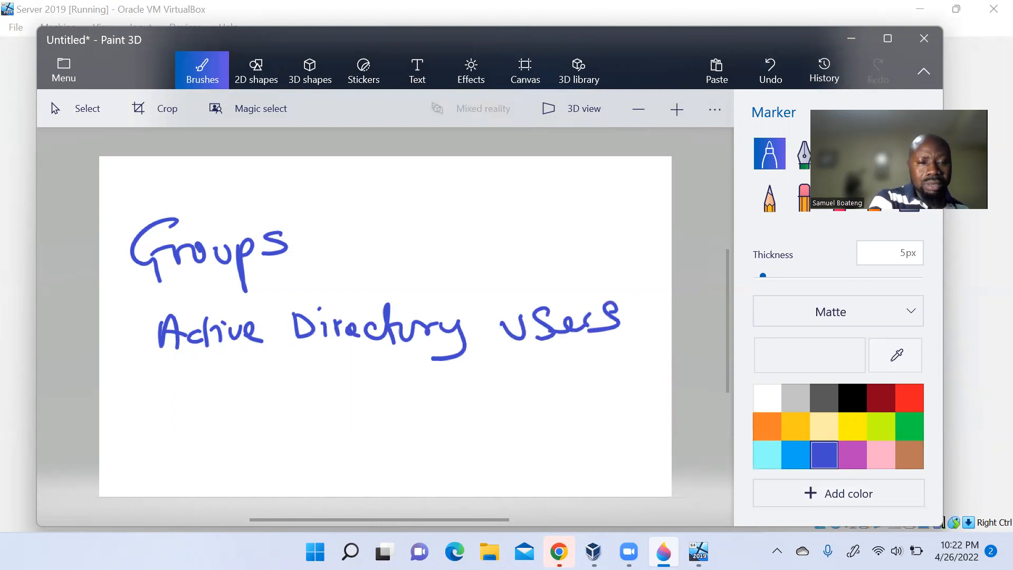
# - Write 'privilege accounts' on the next line, then minimize Paint 3D
pyautogui.moveTo(182, 385); pyautogui.dragTo(190, 425)
pyautogui.moveTo(184, 388)
pyautogui.mouseDown()
pyautogui.moveTo(188, 404)
pyautogui.moveTo(212, 407)
pyautogui.moveTo(226, 390)
pyautogui.mouseUp()
pyautogui.moveTo(231, 395)
pyautogui.mouseDown()
pyautogui.moveTo(233, 407)
pyautogui.moveTo(280, 377)
pyautogui.moveTo(296, 395)
pyautogui.moveTo(459, 396)
pyautogui.mouseUp()
pyautogui.click(228, 377)
pyautogui.moveTo(483, 389)
pyautogui.mouseDown()
pyautogui.moveTo(475, 397)
pyautogui.moveTo(543, 397)
pyautogui.mouseUp()
pyautogui.moveTo(552, 375)
pyautogui.mouseDown()
pyautogui.moveTo(553, 397)
pyautogui.moveTo(565, 381)
pyautogui.moveTo(569, 392)
pyautogui.mouseUp()
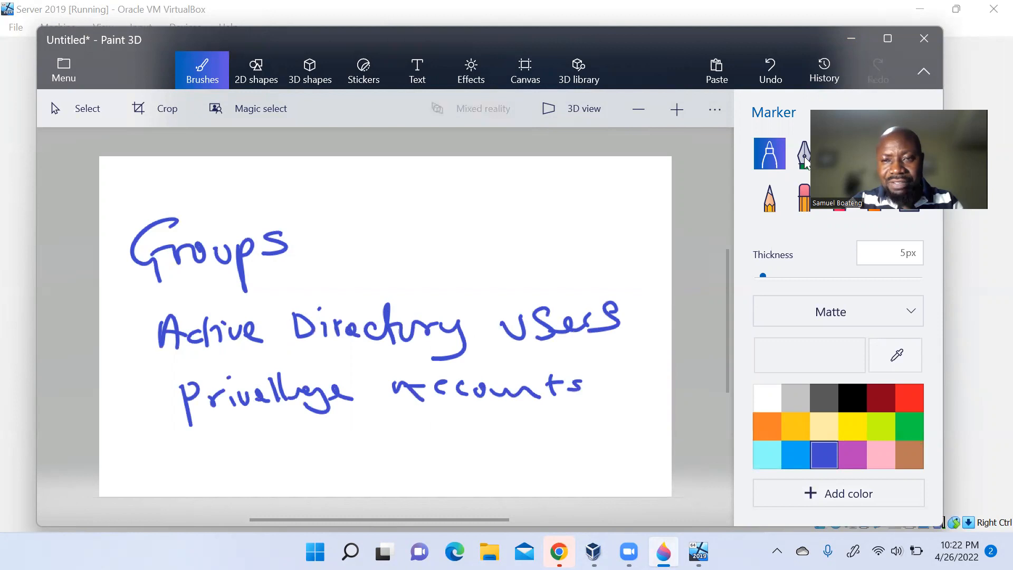
pyautogui.click(851, 39)
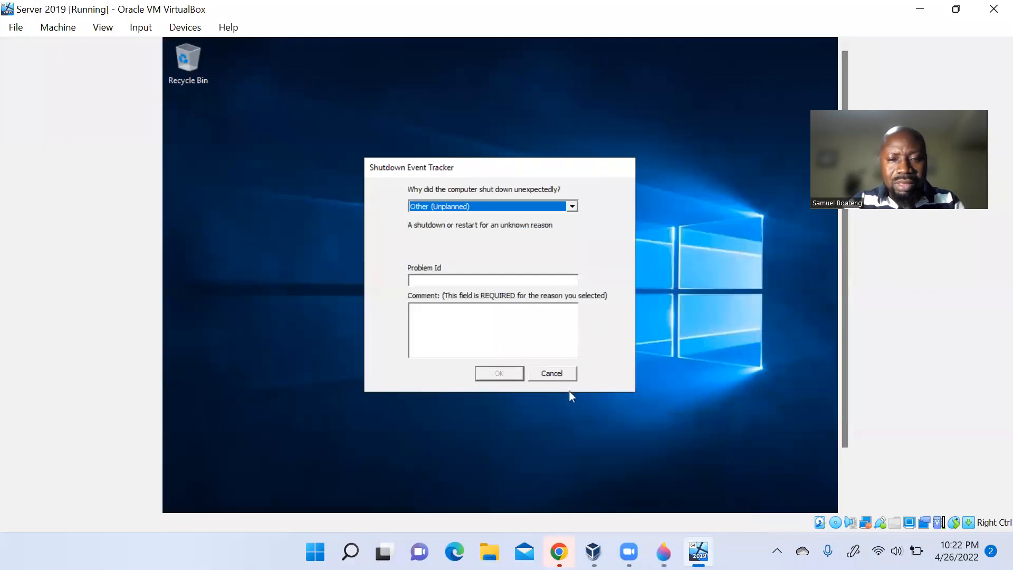
# - Cancel the Shutdown Event Tracker, launch Server Manager, and close the Windows Admin Center prompt
pyautogui.click(562, 373)
pyautogui.moveTo(845, 390); pyautogui.dragTo(843, 441)
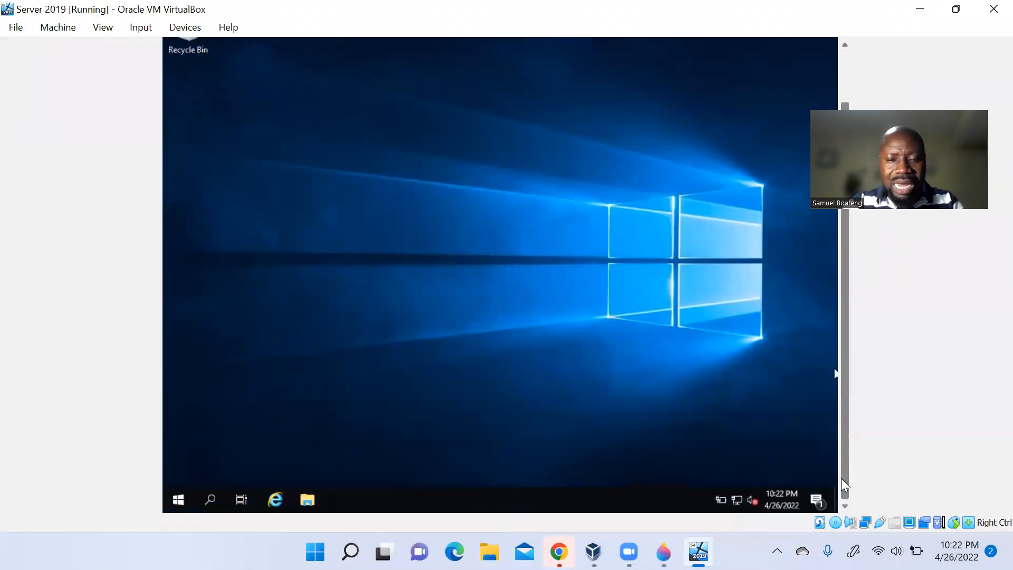
pyautogui.click(179, 503)
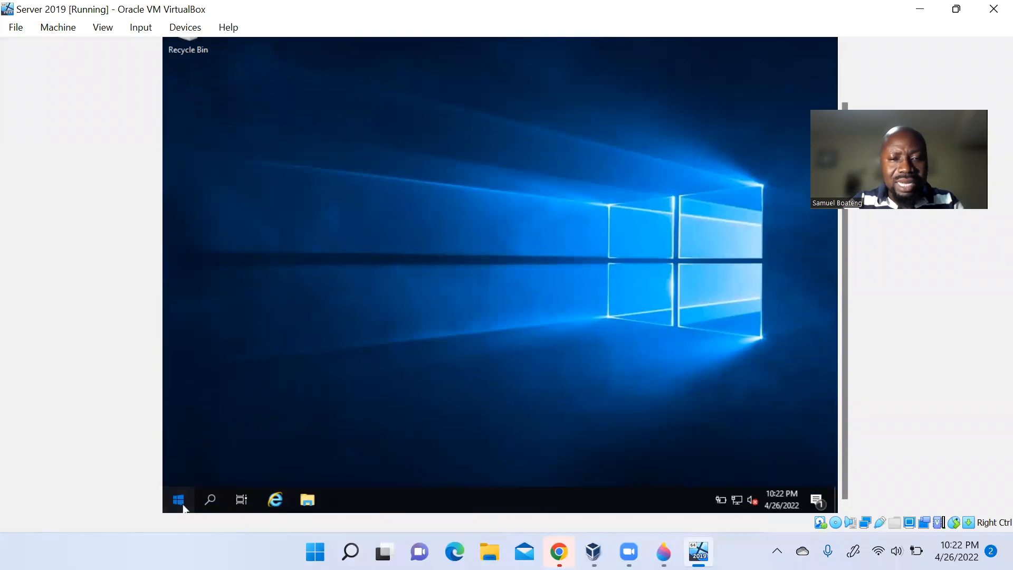
pyautogui.click(414, 152)
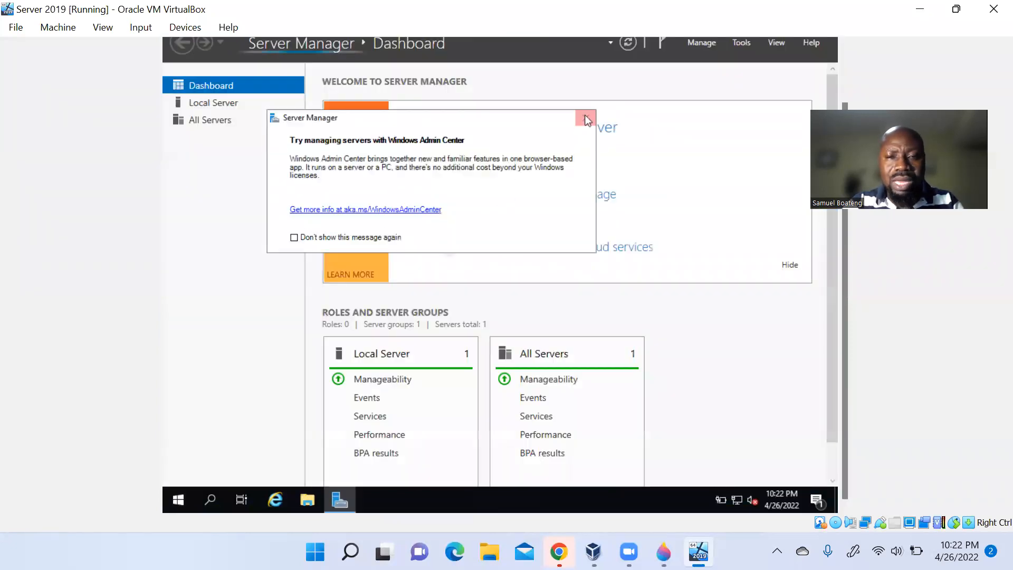
pyautogui.click(586, 118)
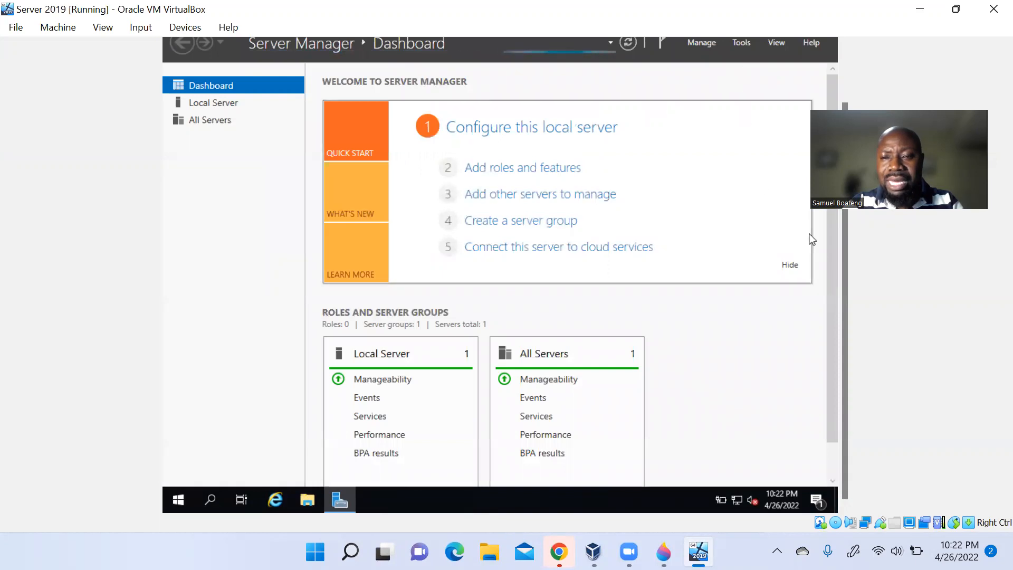
# - Launch Active Directory Users and Computers from Tools and minimize Server Manager
pyautogui.moveTo(847, 280); pyautogui.dragTo(847, 231)
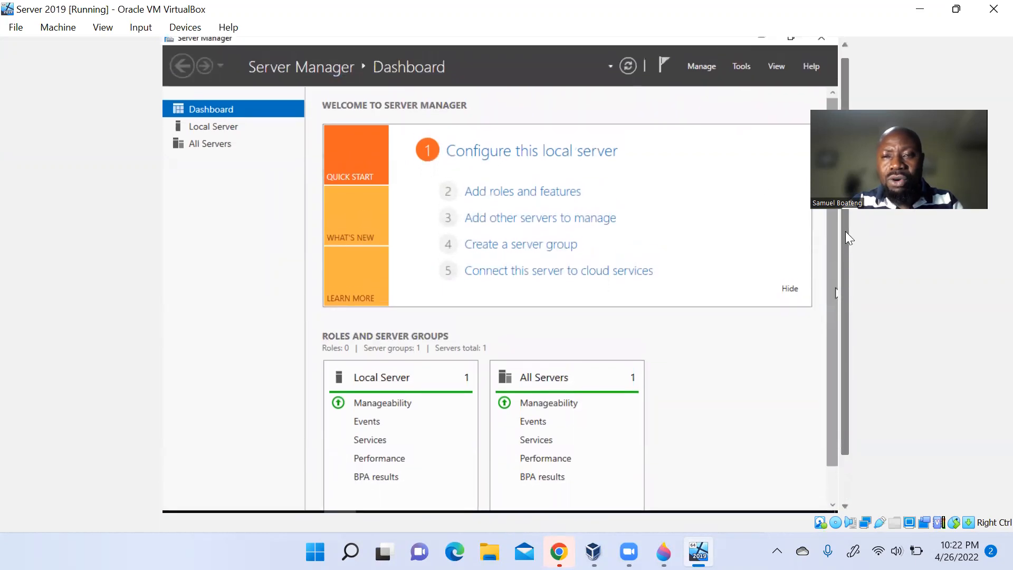
pyautogui.click(743, 72)
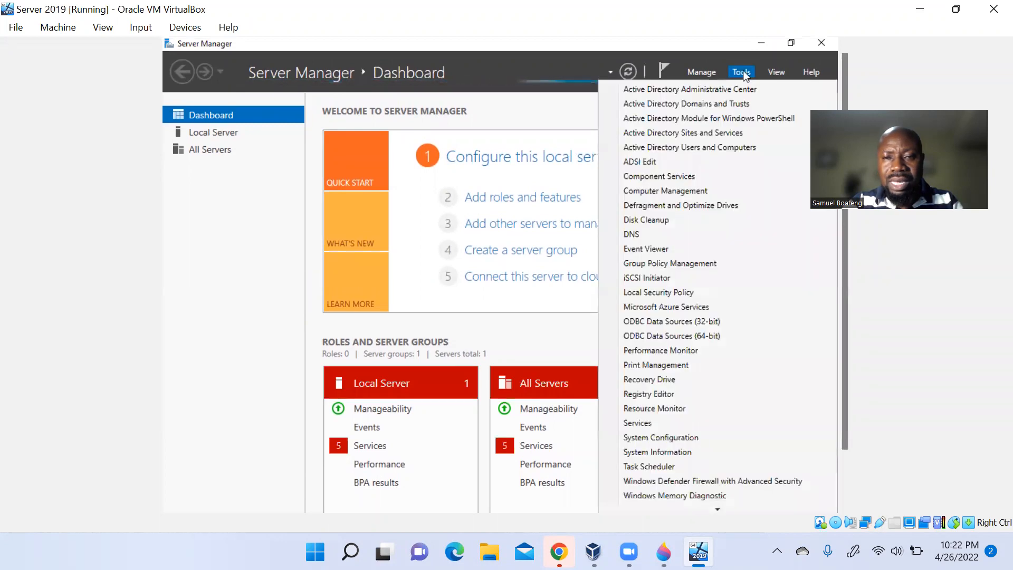
pyautogui.click(700, 152)
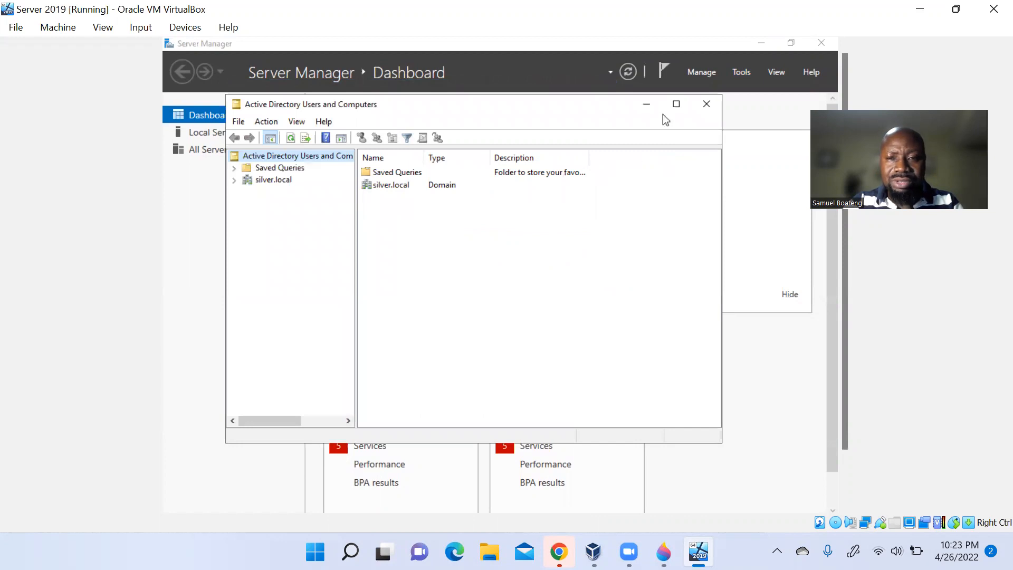
pyautogui.click(763, 42)
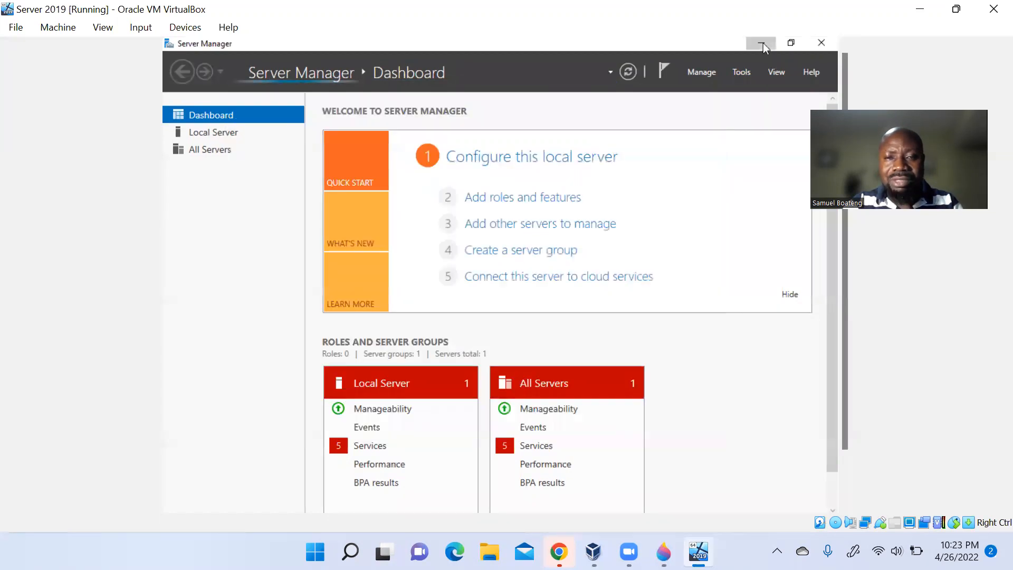
# - Maximize the console, expand silver.local, and select its Users container
pyautogui.click(678, 105)
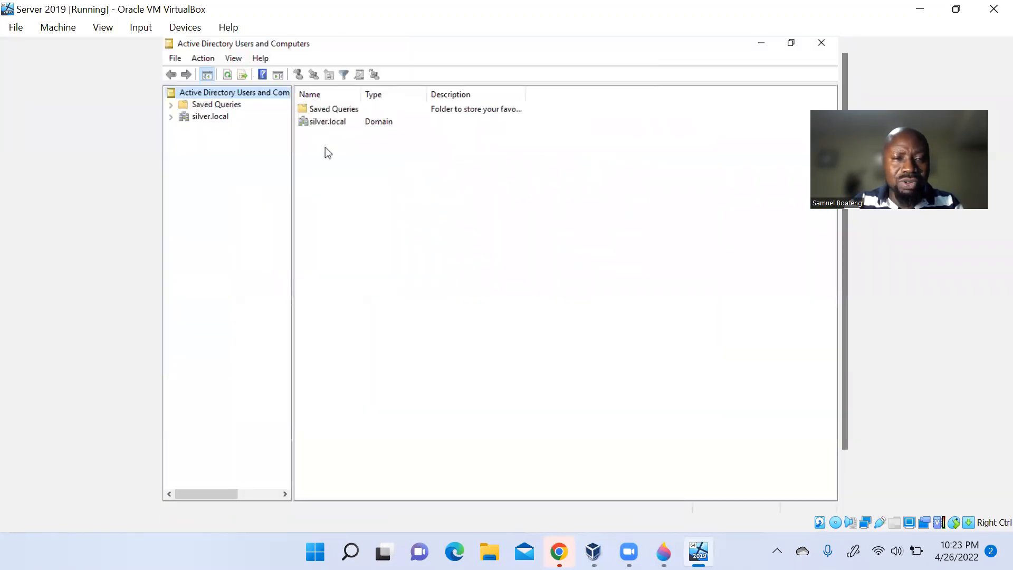
pyautogui.click(171, 117)
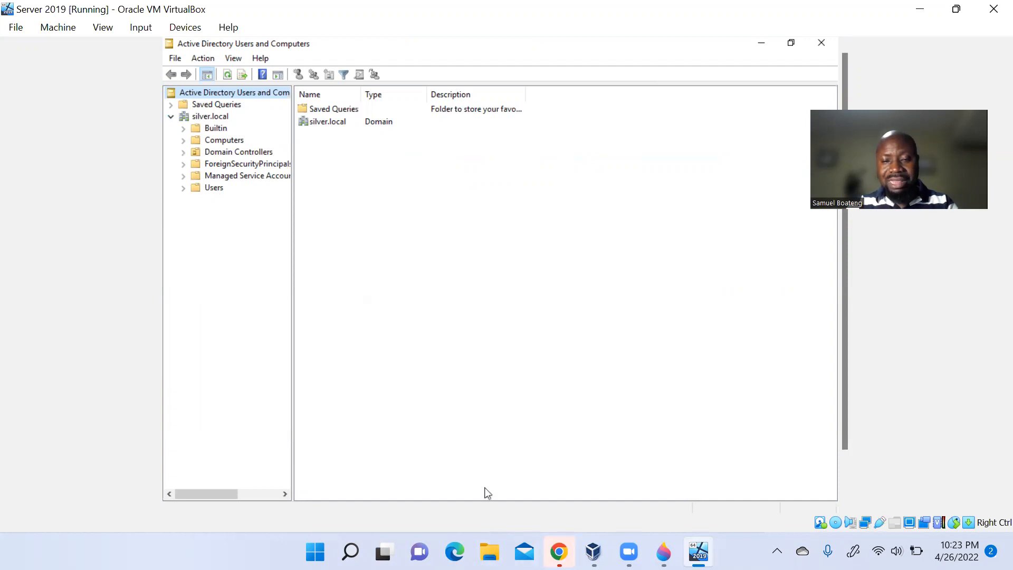
pyautogui.click(664, 552)
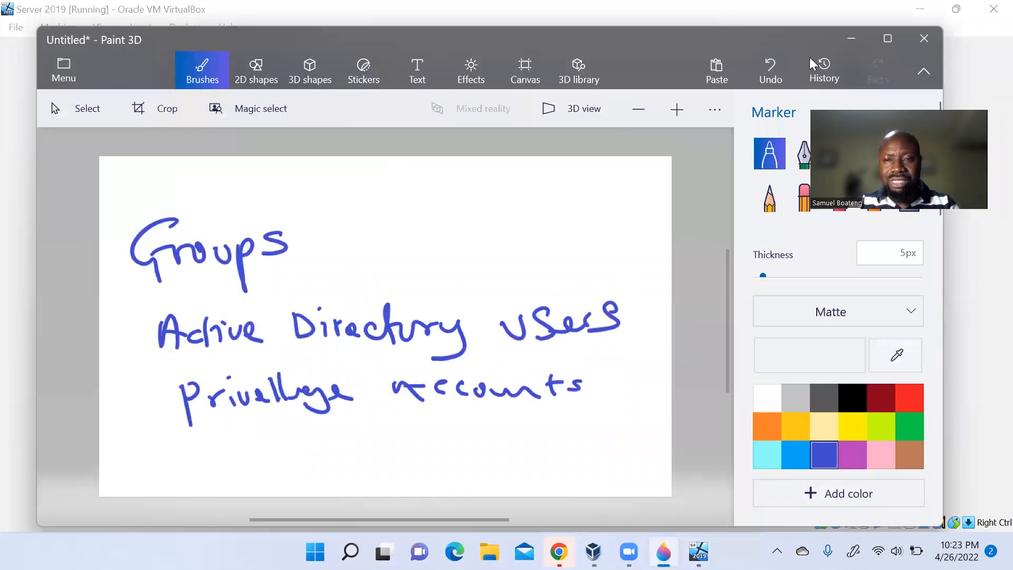
pyautogui.click(852, 39)
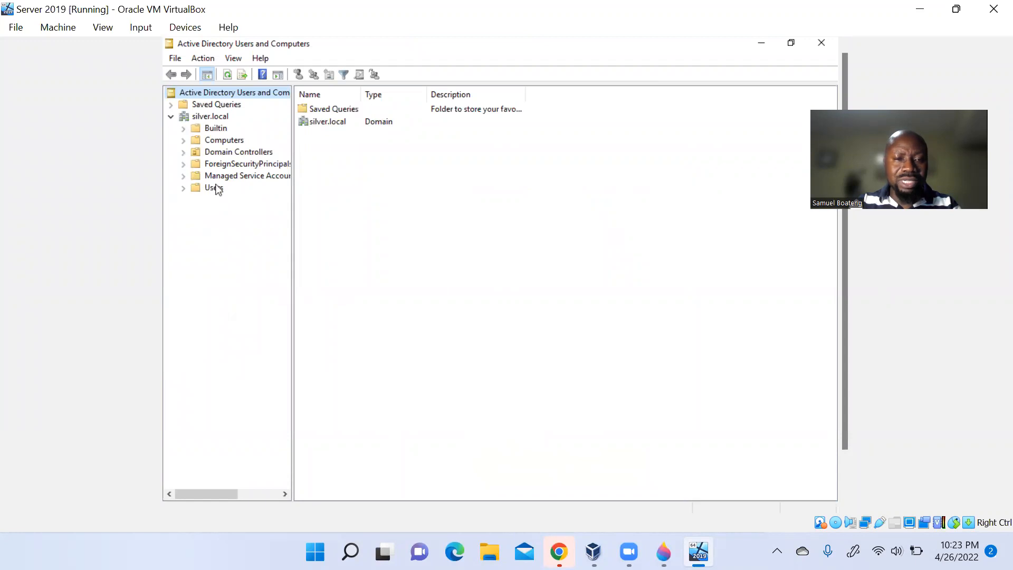
pyautogui.click(213, 189)
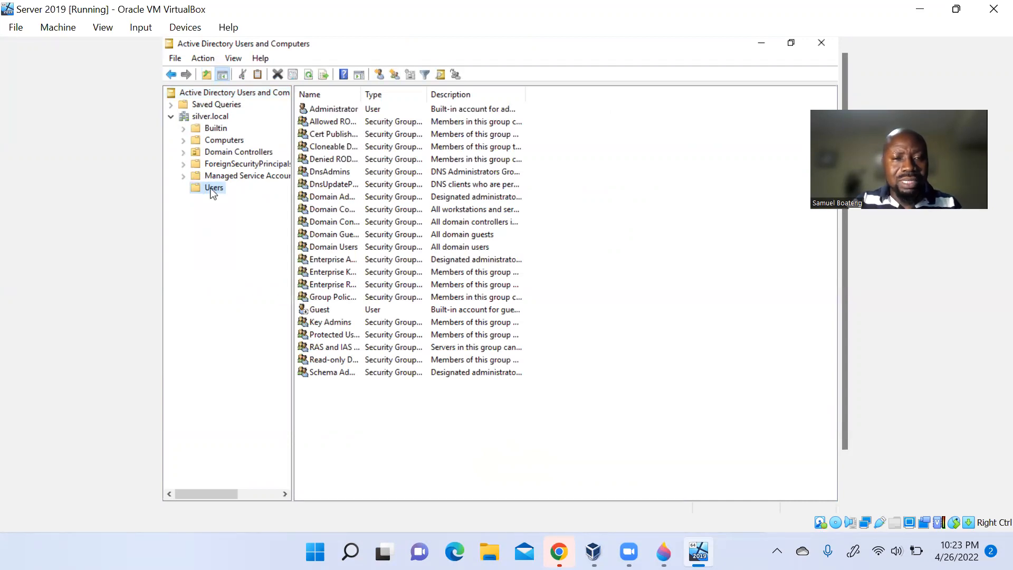
# - Create a new group named Sales in the Users container
pyautogui.rightClick(213, 189)
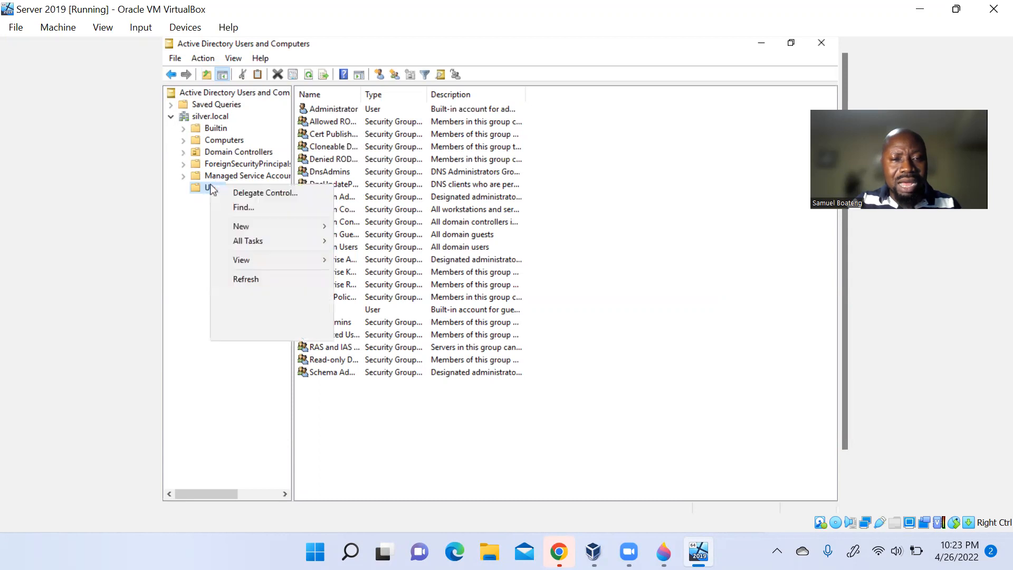
pyautogui.moveTo(256, 239)
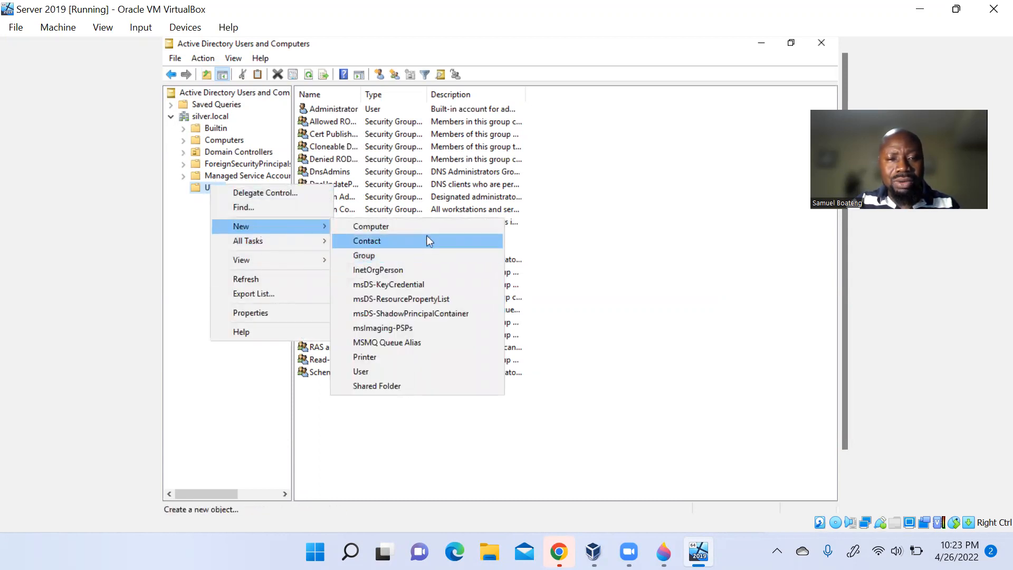
pyautogui.click(399, 259)
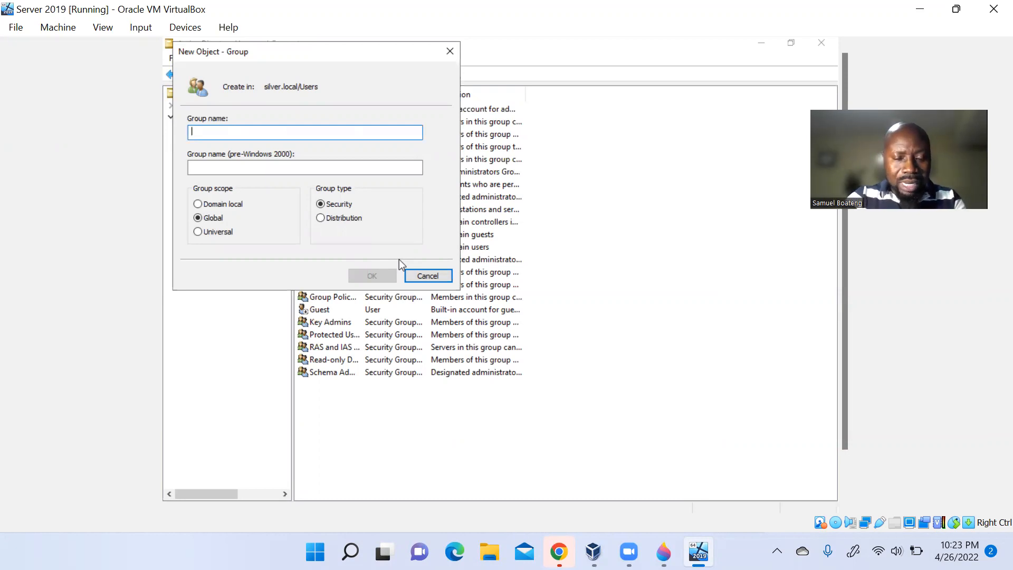
pyautogui.write('Sales')
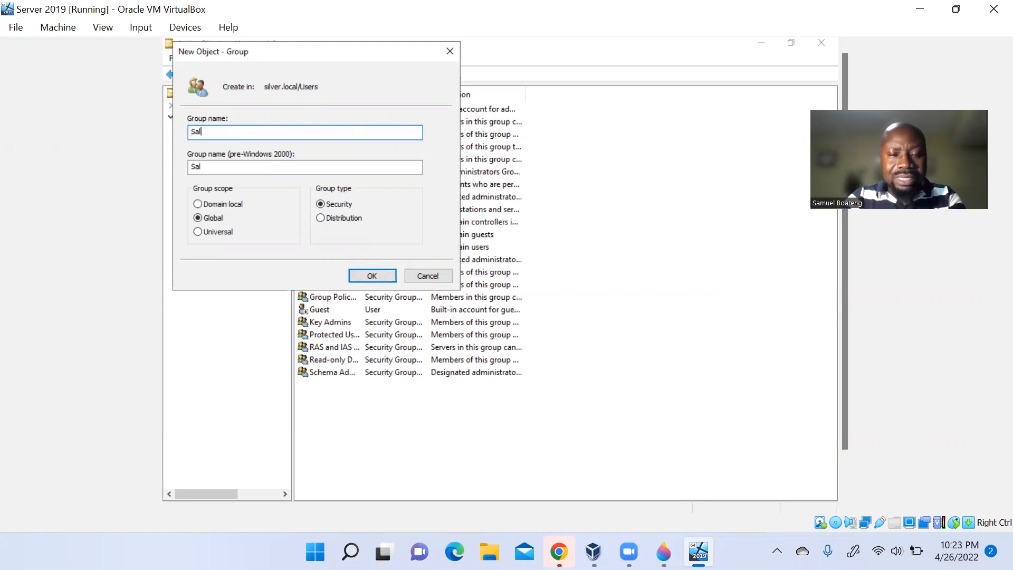
pyautogui.click(382, 277)
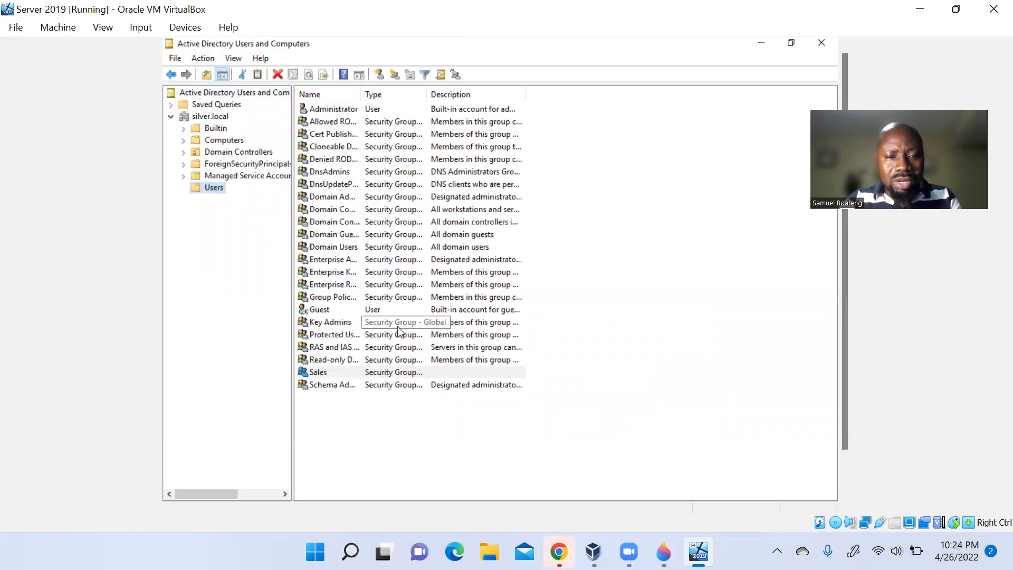
# - Set the Sales group's description to 'Sales'
pyautogui.click(348, 377)
pyautogui.doubleClick(381, 373)
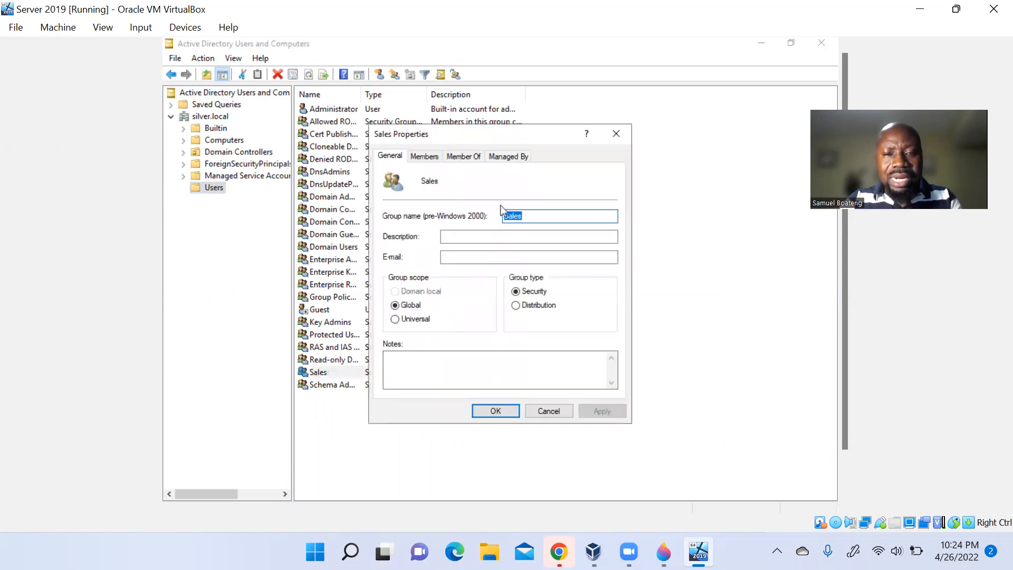
pyautogui.click(475, 238)
pyautogui.write('Sales')
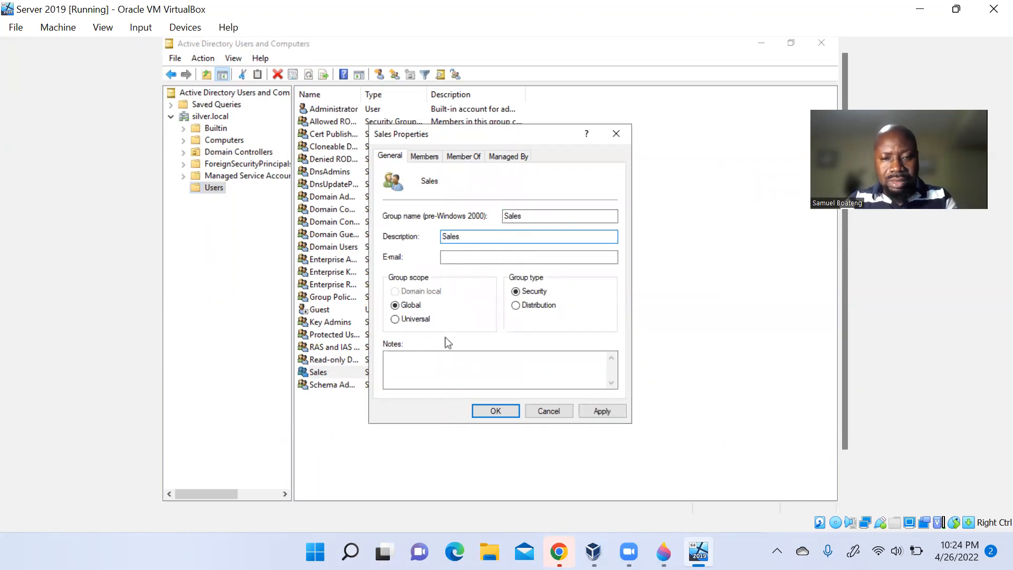
pyautogui.click(505, 411)
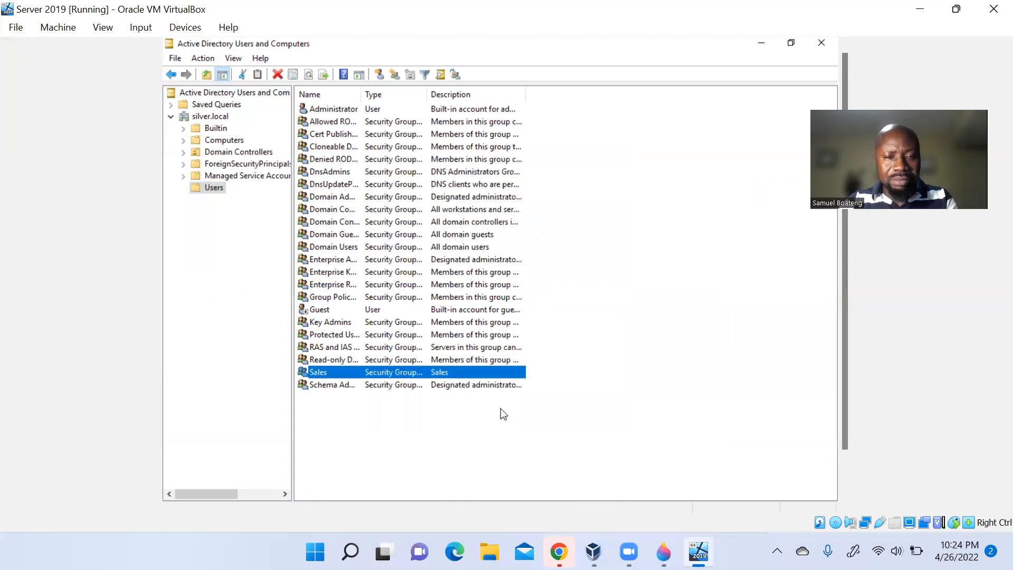
# - Create a new group named Accounts in the Users container
pyautogui.rightClick(214, 188)
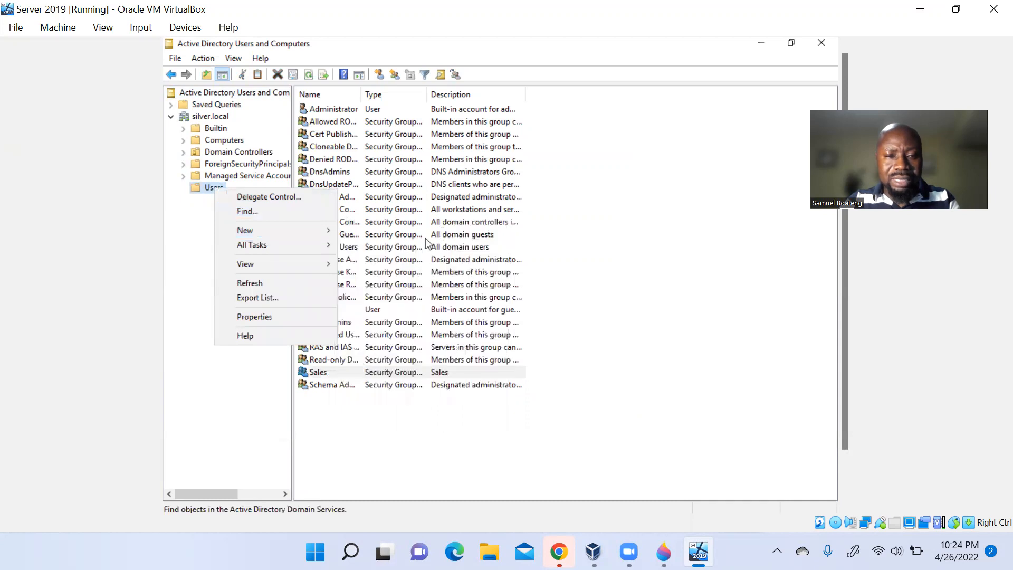
pyautogui.moveTo(318, 234)
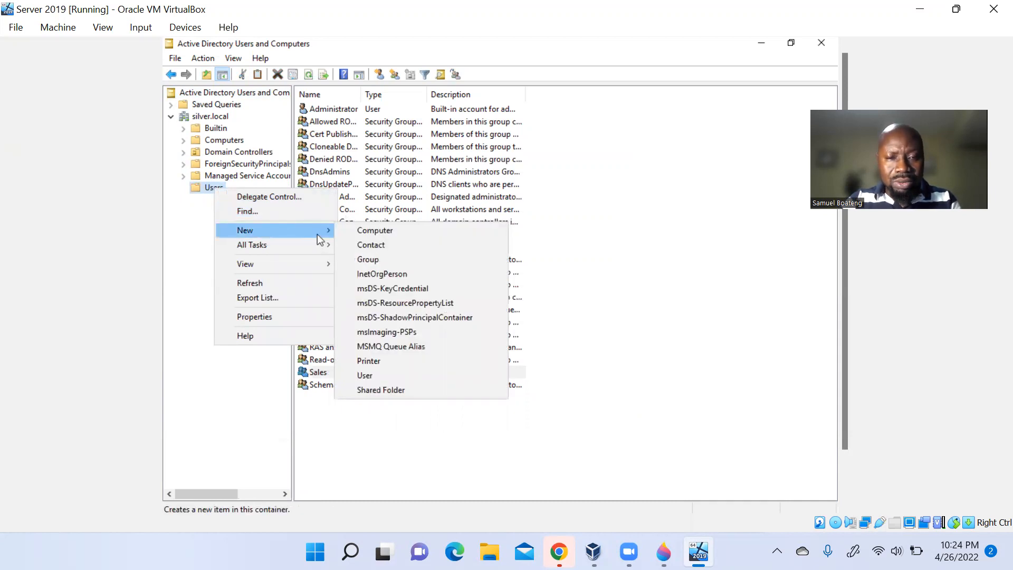
pyautogui.click(405, 261)
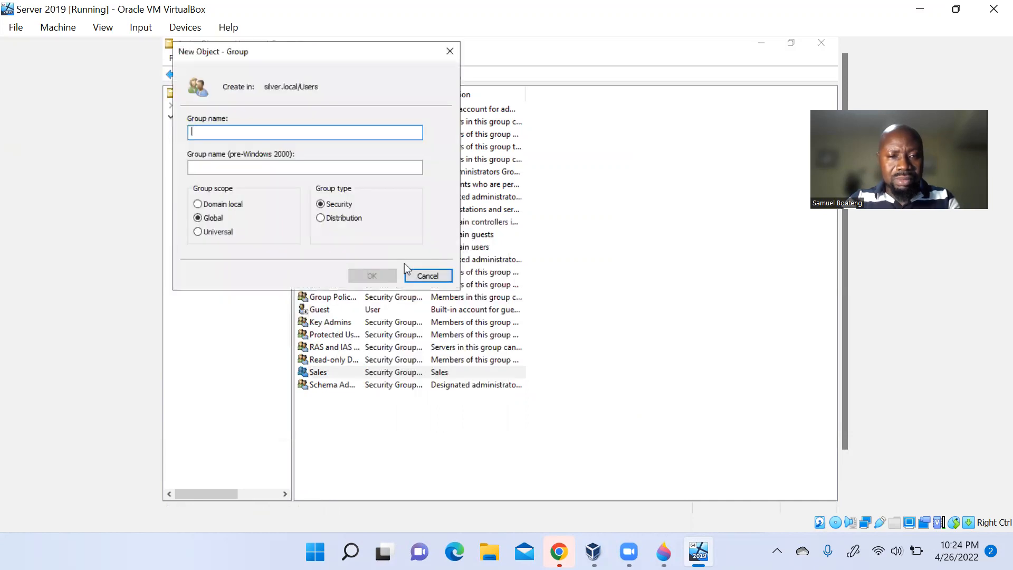
pyautogui.write('Accoun')
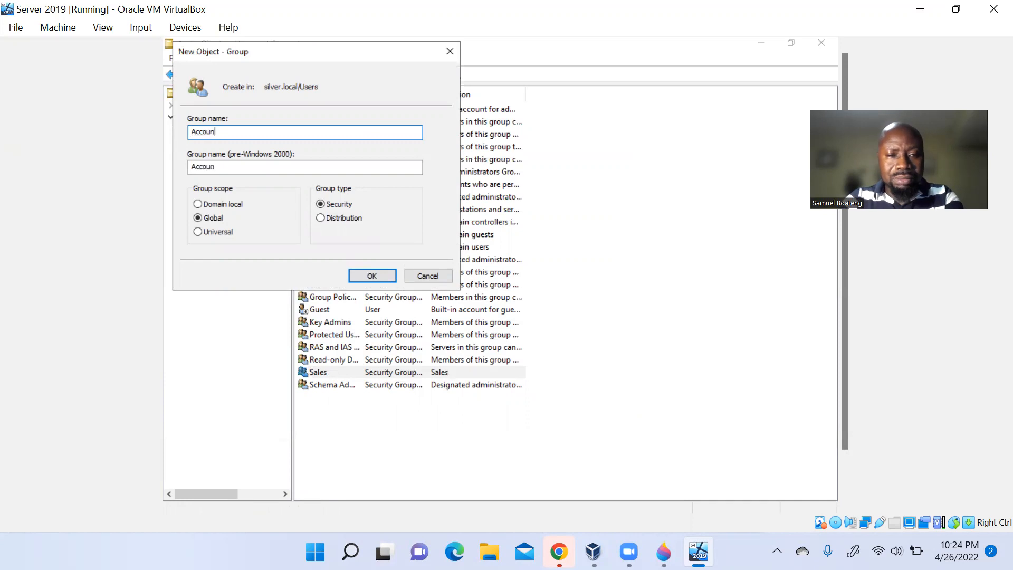
pyautogui.write('ts')
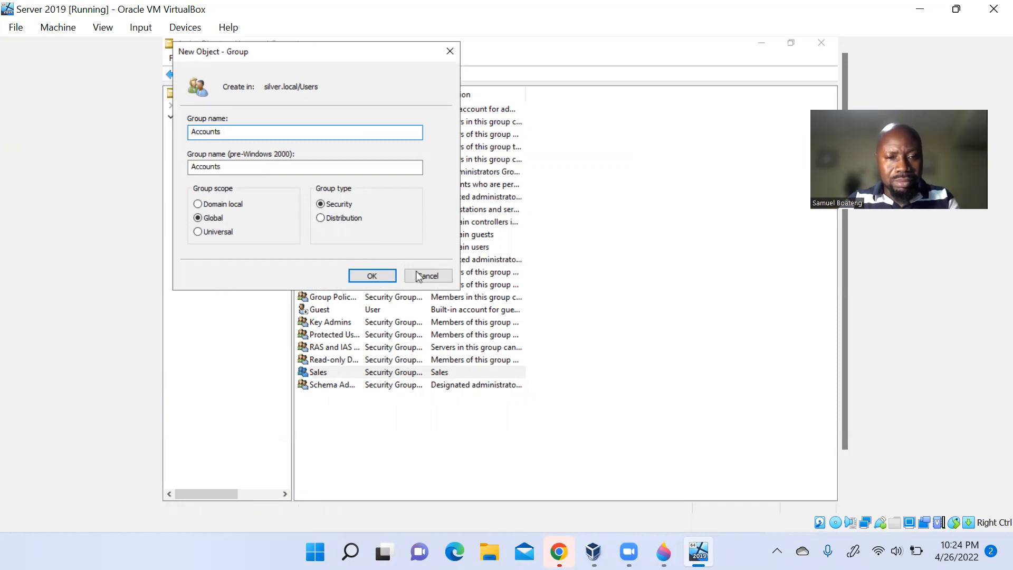
pyautogui.click(380, 276)
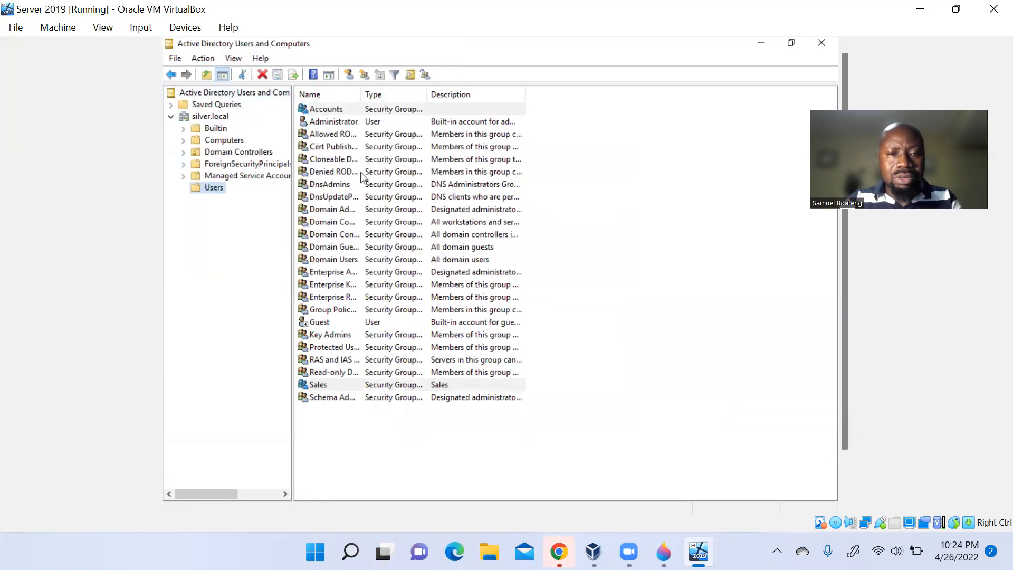
# - Set the Accounts group's description to 'Accounts'
pyautogui.doubleClick(363, 110)
pyautogui.click(481, 237)
pyautogui.write('Accounts')
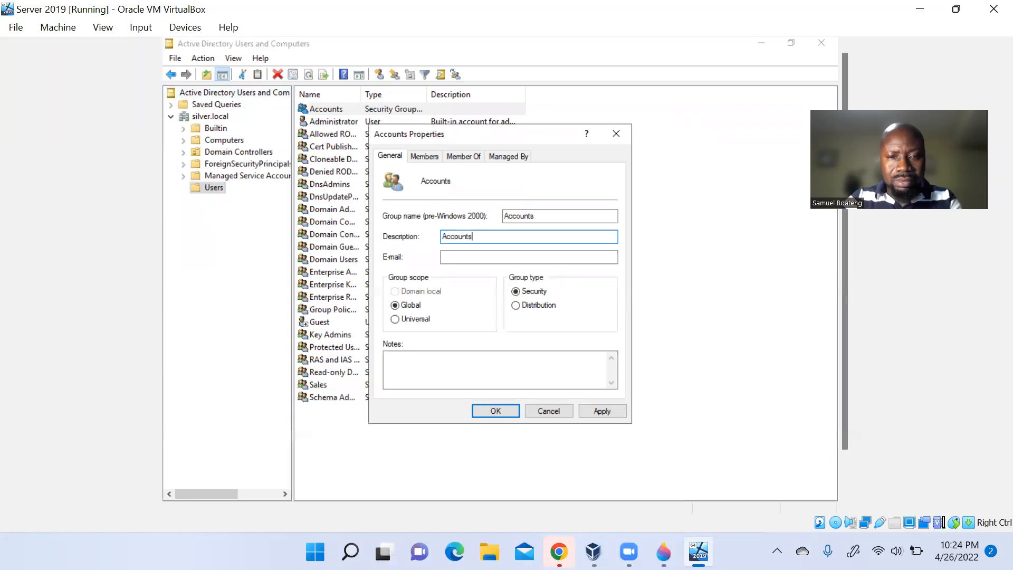
pyautogui.click(496, 411)
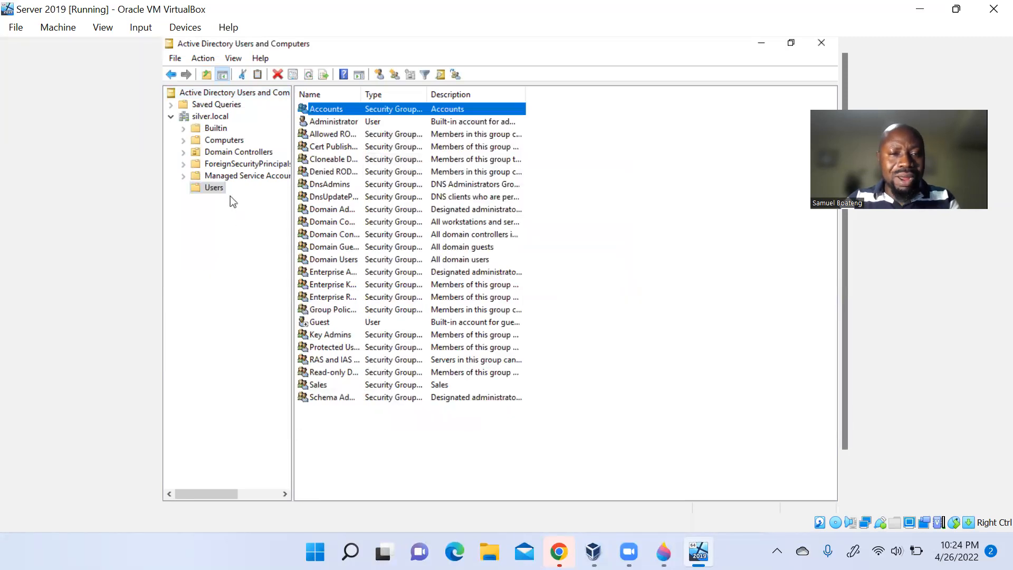
# - Create a new group named IT in the Users container
pyautogui.rightClick(218, 189)
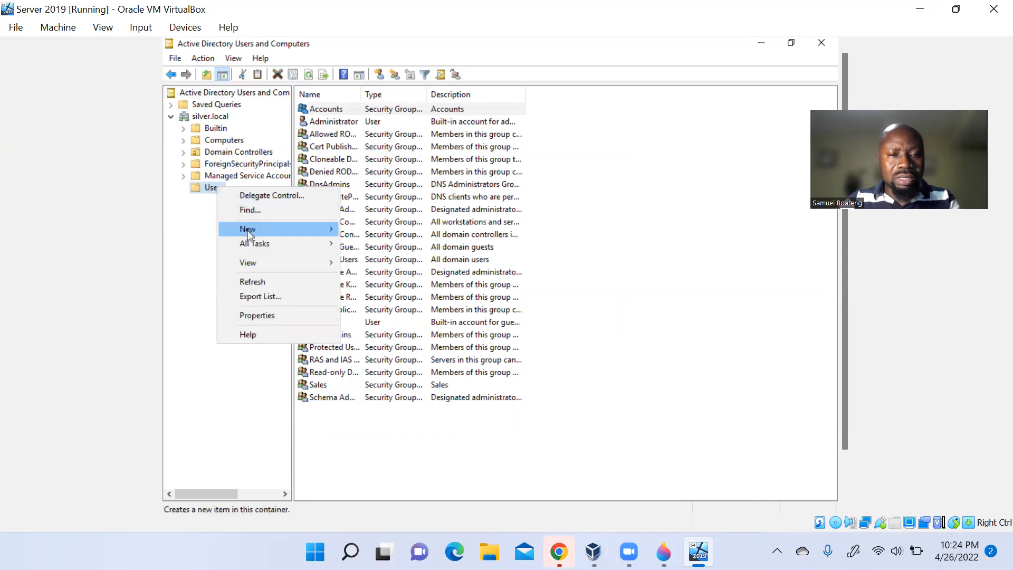
pyautogui.moveTo(257, 234)
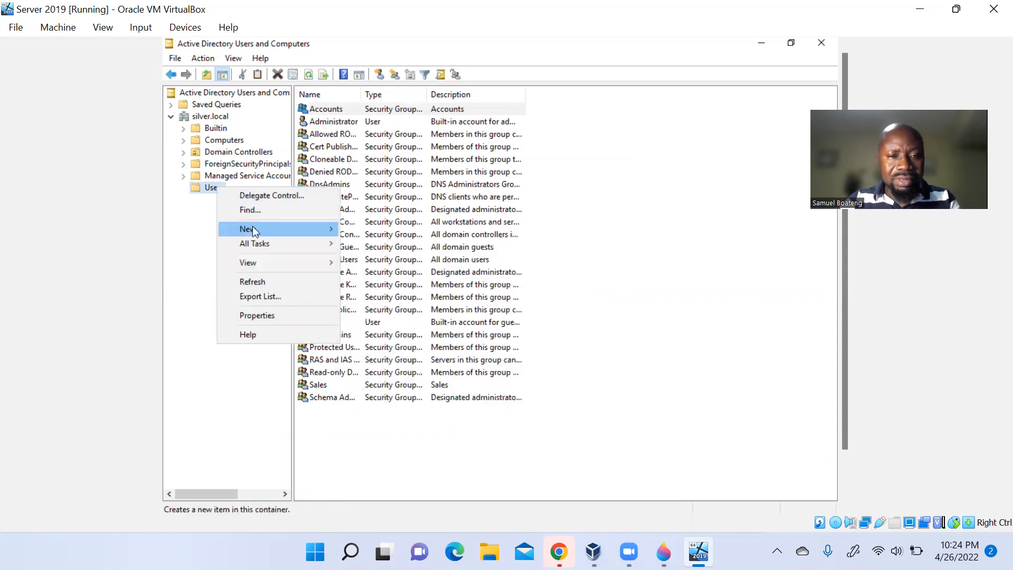
pyautogui.click(415, 261)
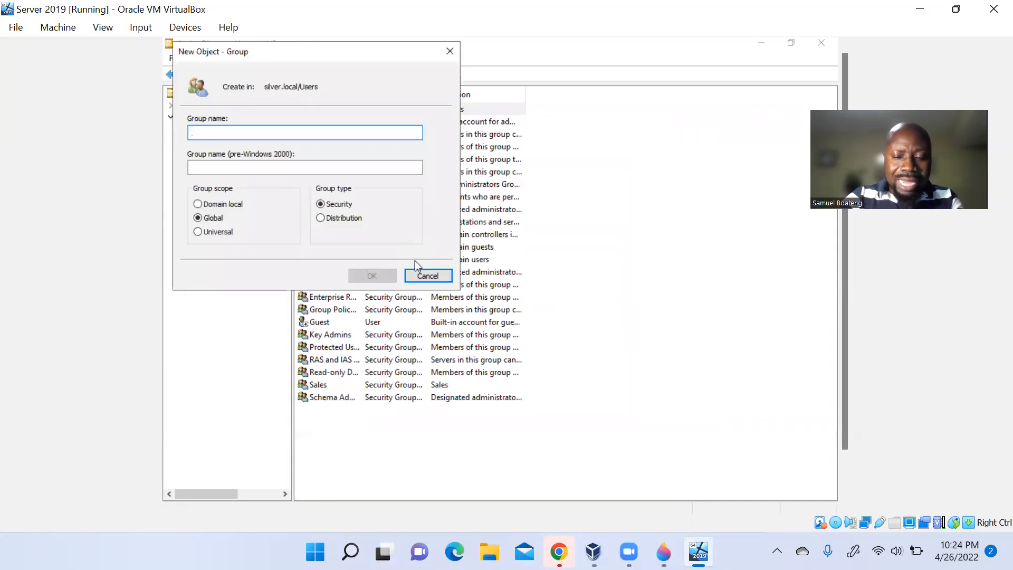
pyautogui.write('IT')
pyautogui.click(371, 276)
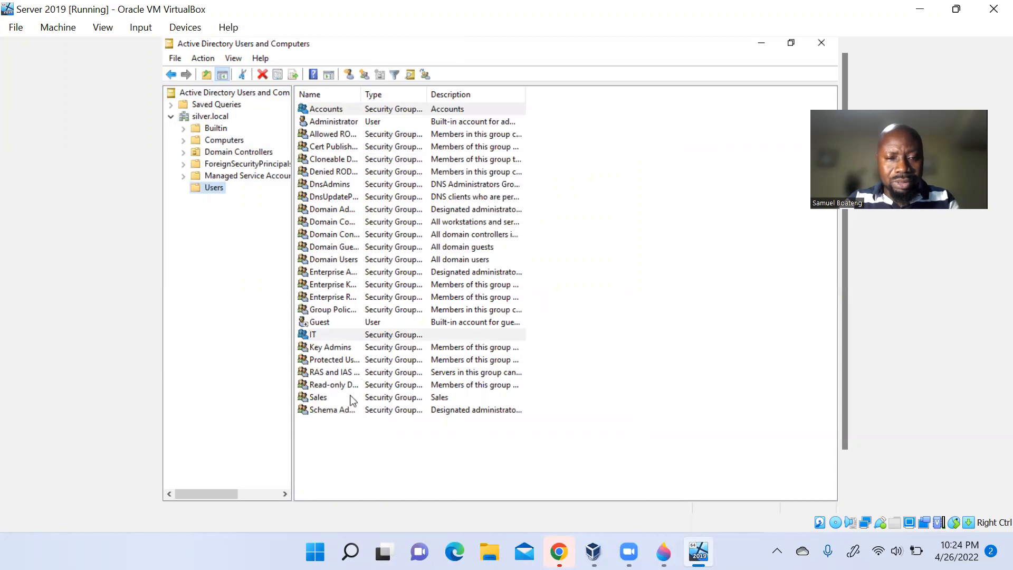
# - Open the IT group's properties and enter 'IT' as its description
pyautogui.click(341, 336)
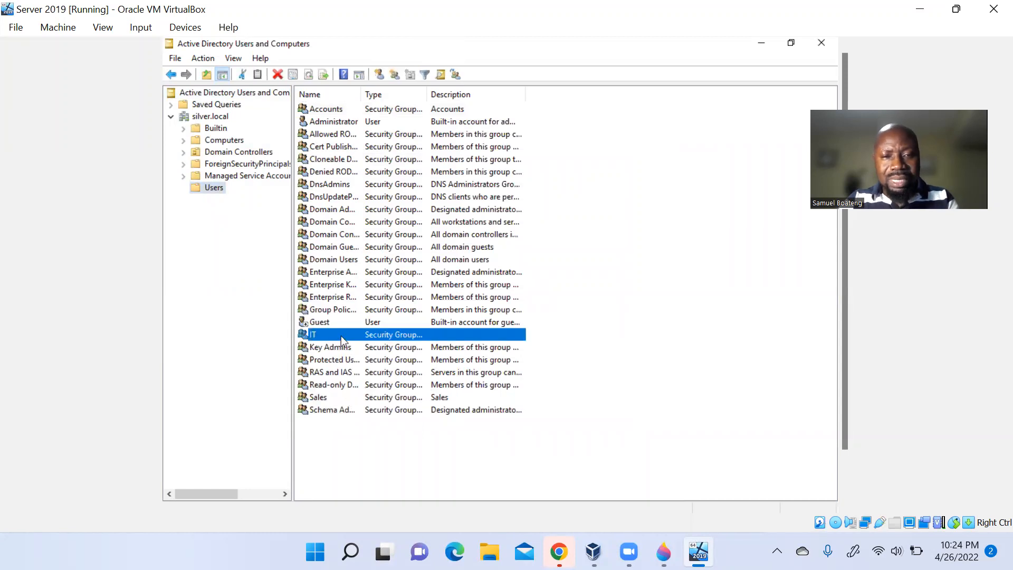
pyautogui.doubleClick(444, 335)
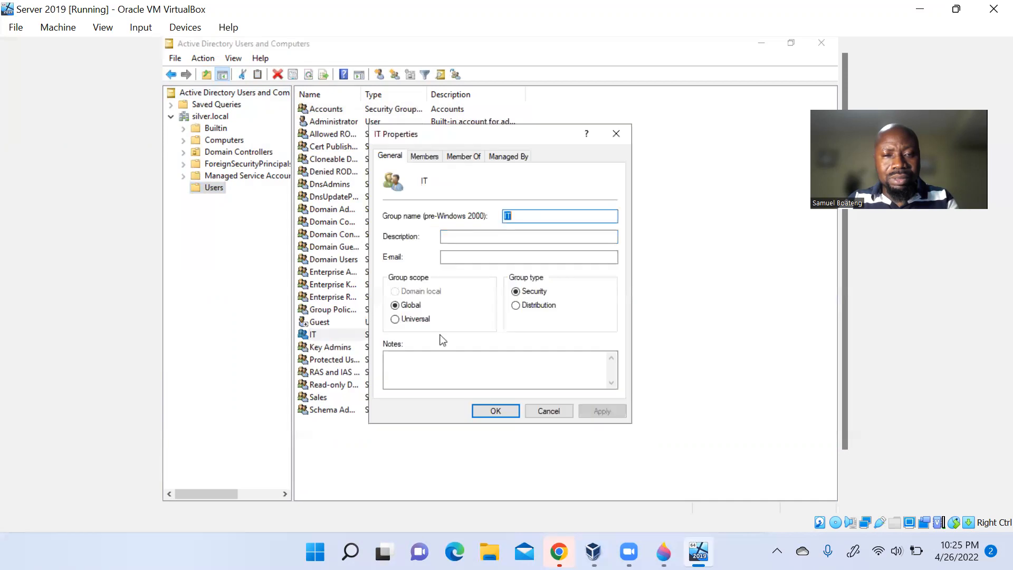
pyautogui.rightClick(480, 236)
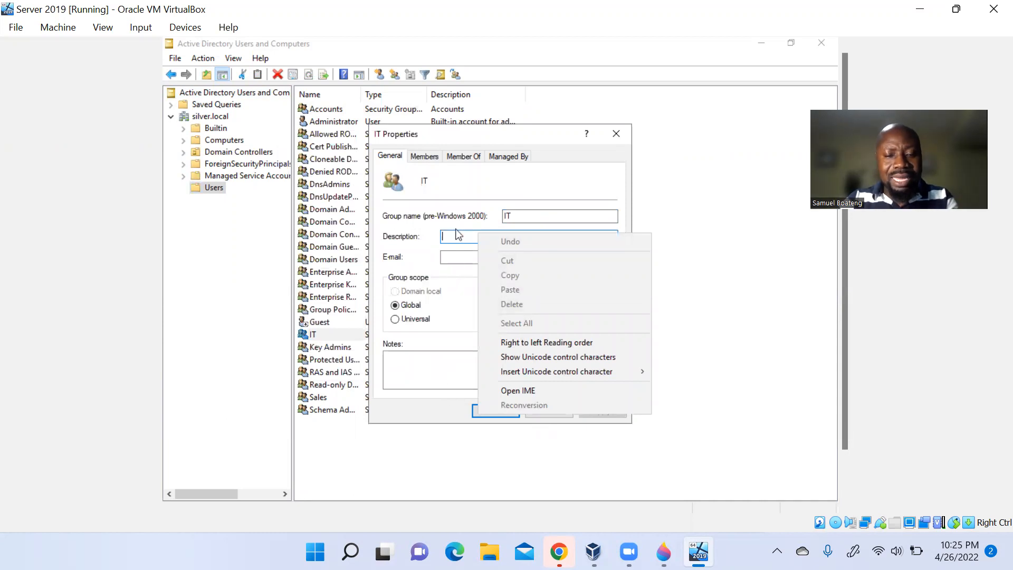
pyautogui.press('i')
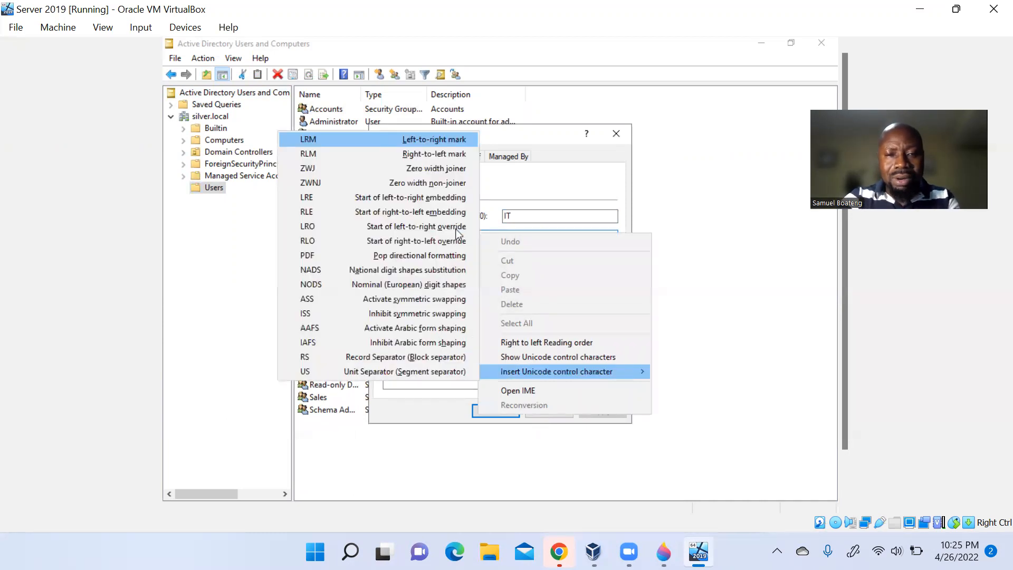
pyautogui.click(582, 198)
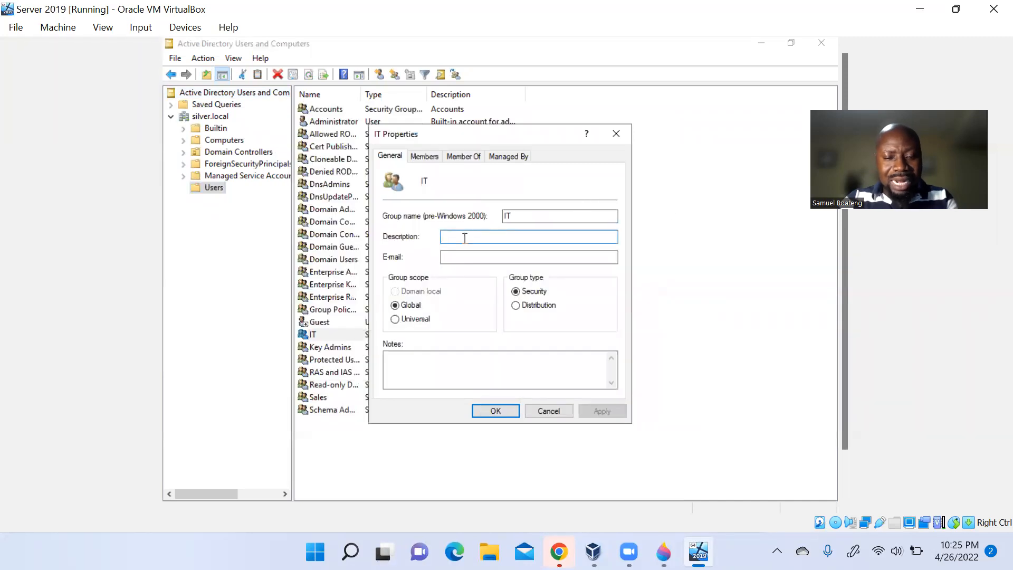
pyautogui.write('IT')
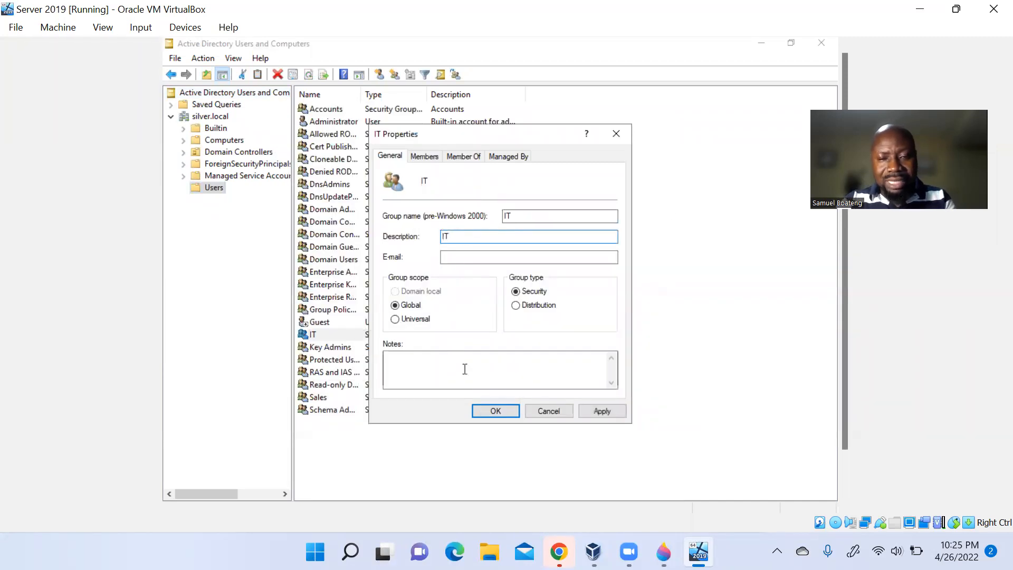
pyautogui.click(495, 412)
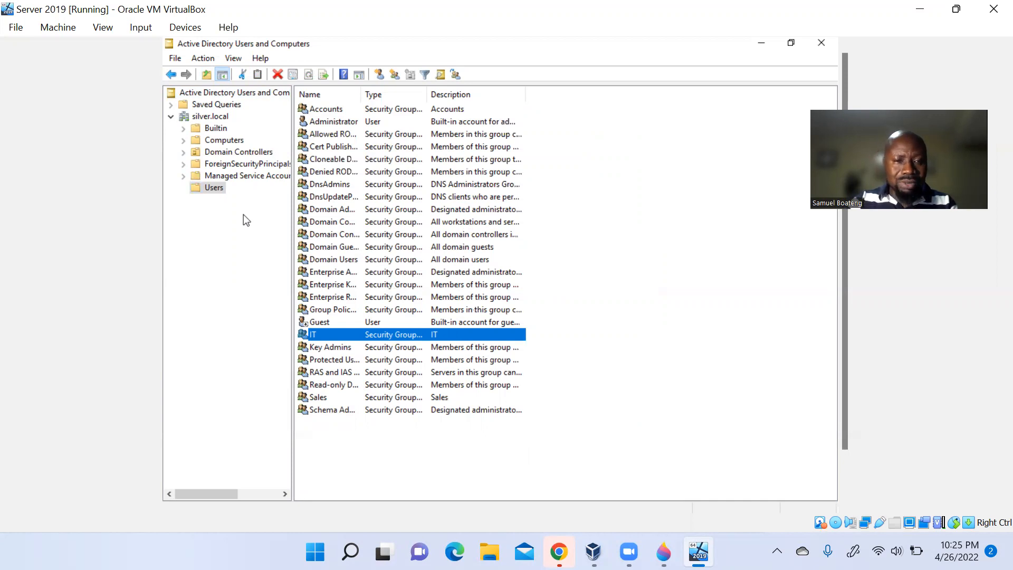
pyautogui.click(209, 186)
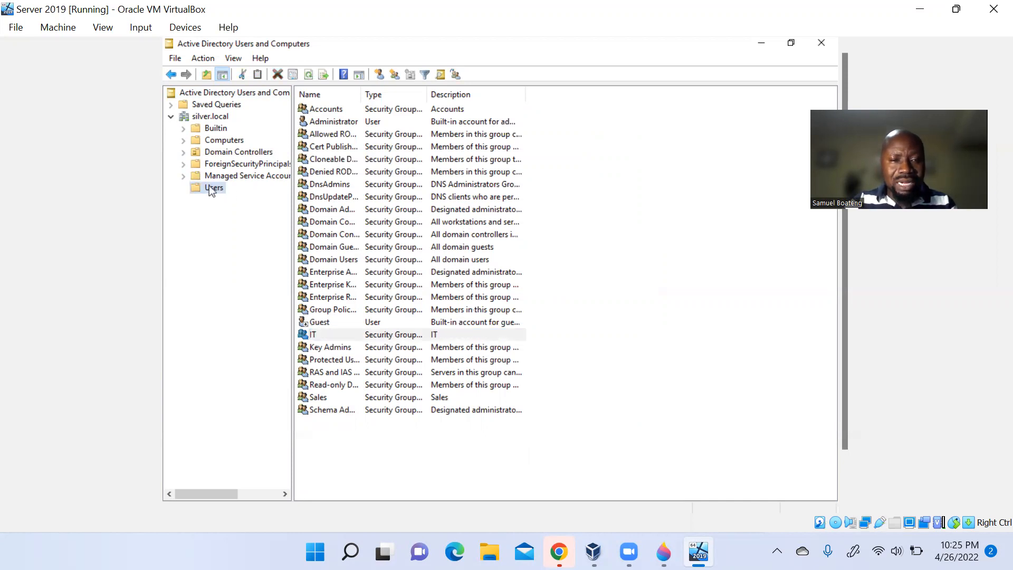
pyautogui.rightClick(210, 189)
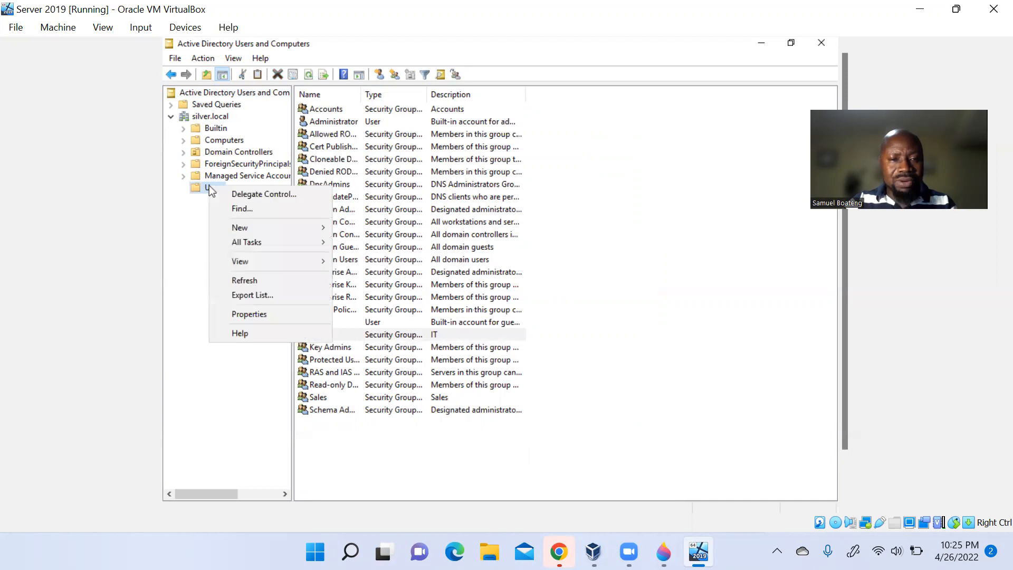
pyautogui.moveTo(233, 232)
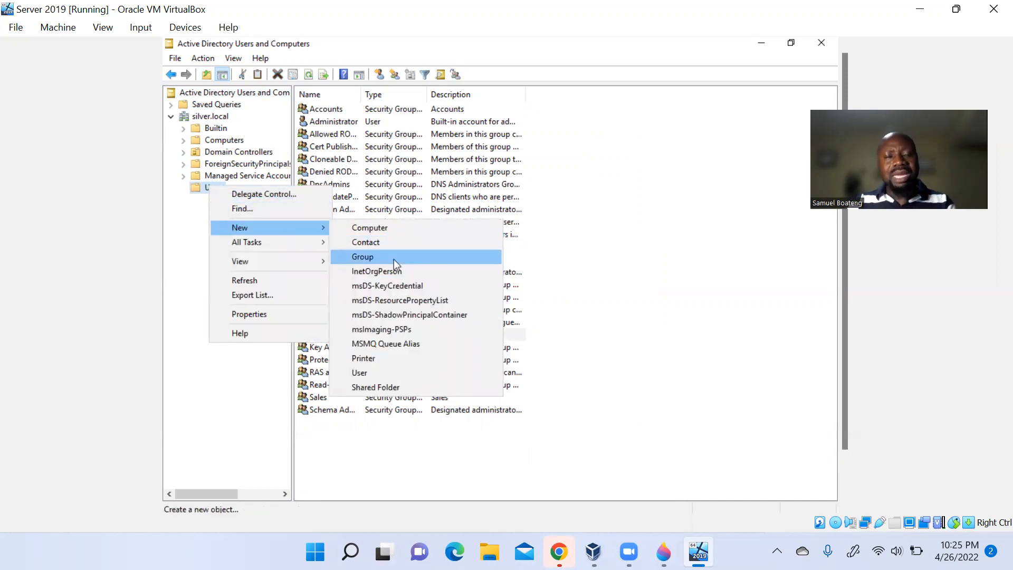
pyautogui.click(211, 347)
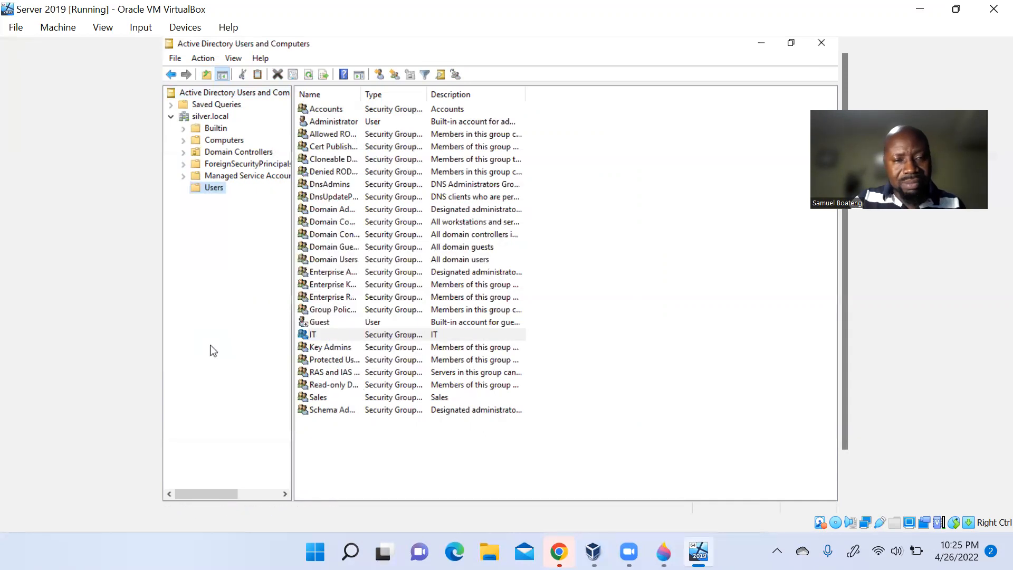
# - Start a new user in Users, entering the user's first name, last name and logon name
pyautogui.rightClick(218, 191)
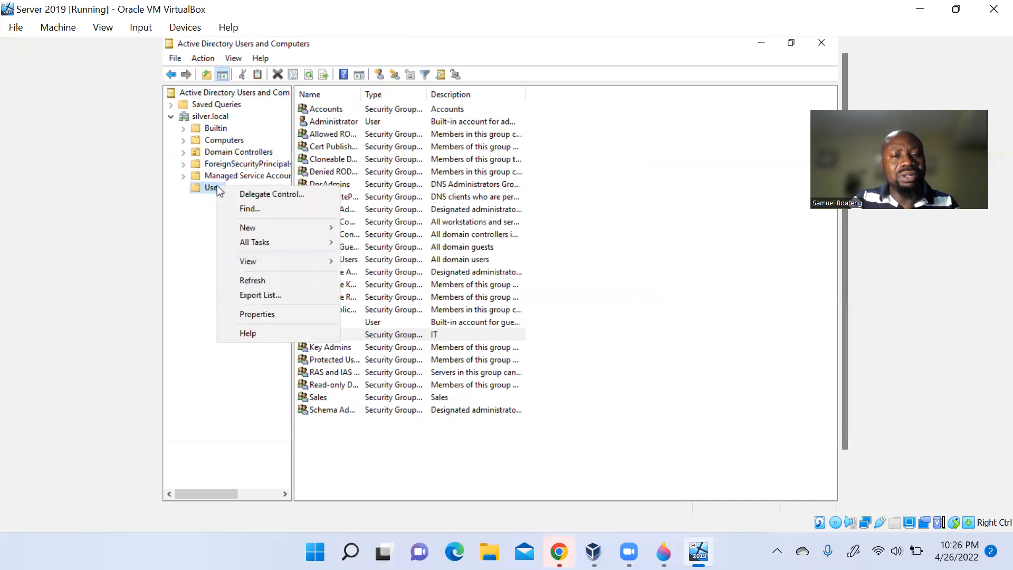
pyautogui.moveTo(252, 230)
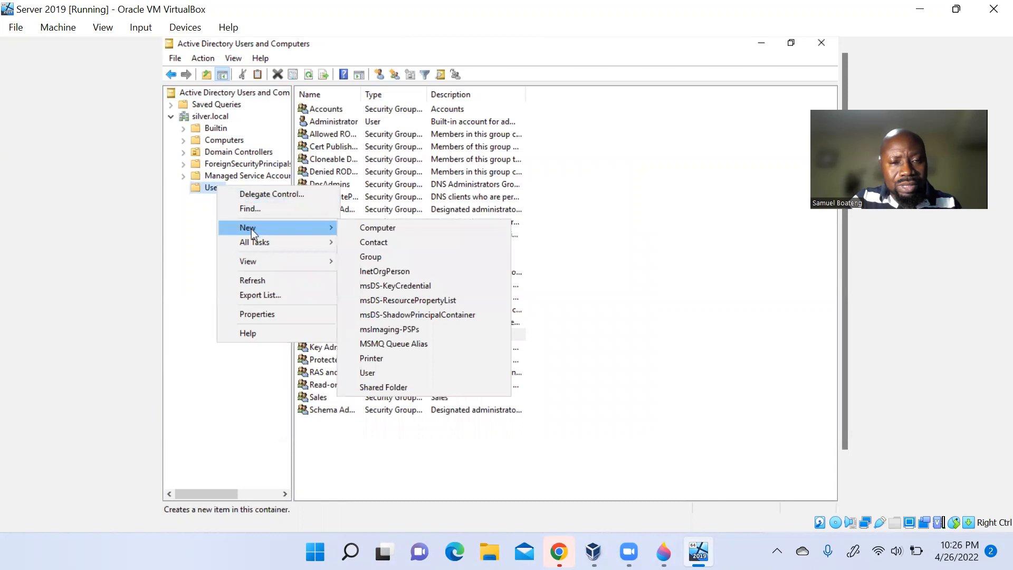
pyautogui.click(389, 373)
pyautogui.write('John')
pyautogui.press('Tab')
pyautogui.press('Tab')
pyautogui.write('Smith')
pyautogui.press('Tab')
pyautogui.press('Tab')
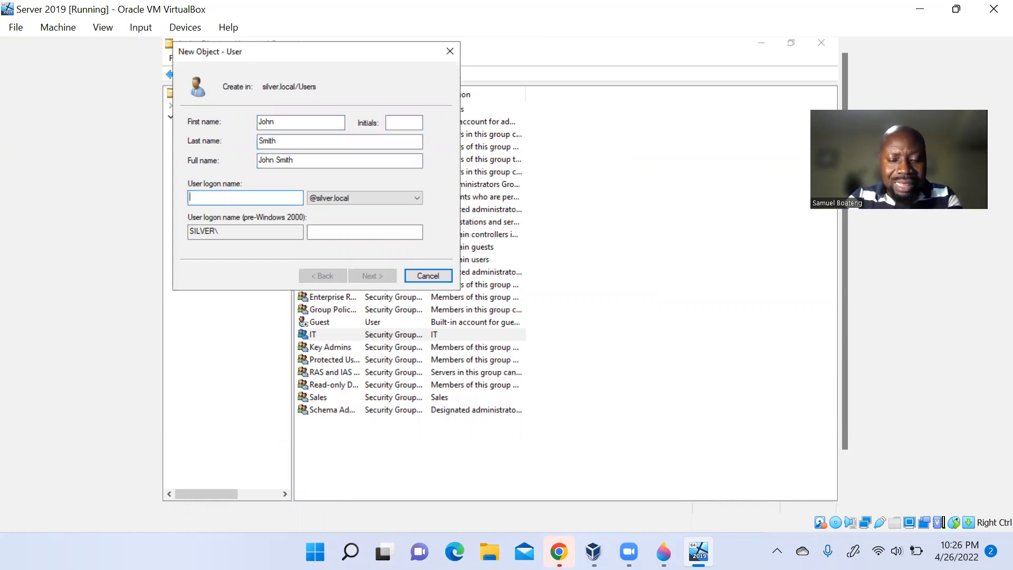
pyautogui.write('jsmith')
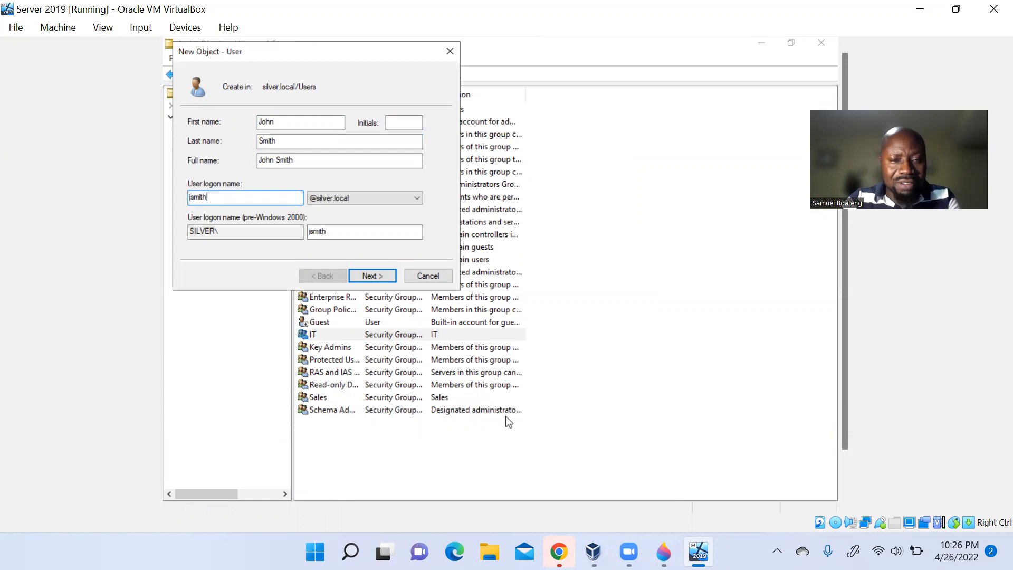
# - Enter and confirm the new user's password, then finish creating the account
pyautogui.click(388, 283)
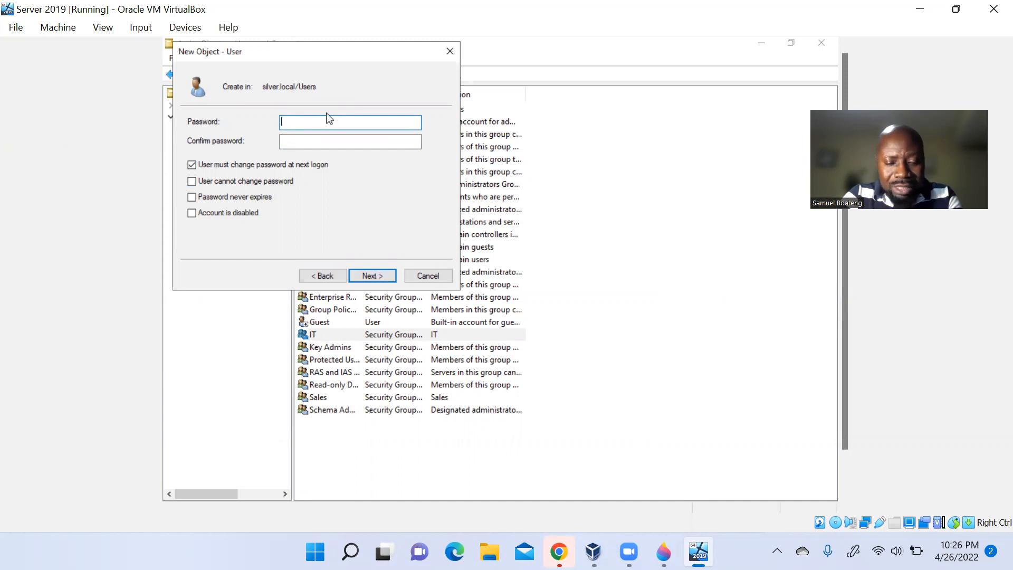
pyautogui.write('Password1')
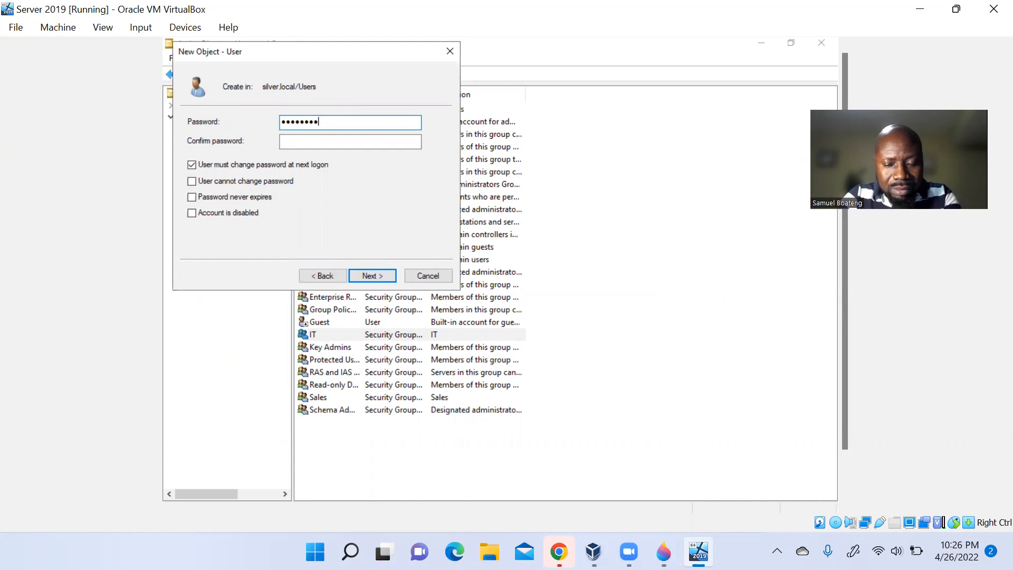
pyautogui.write('23')
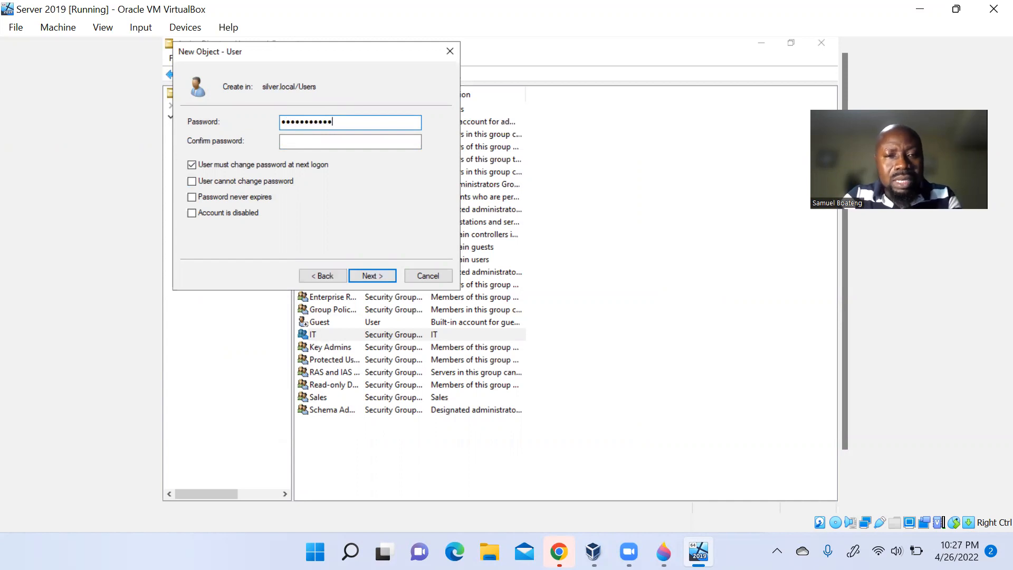
pyautogui.click(351, 142)
pyautogui.write('P@ssword')
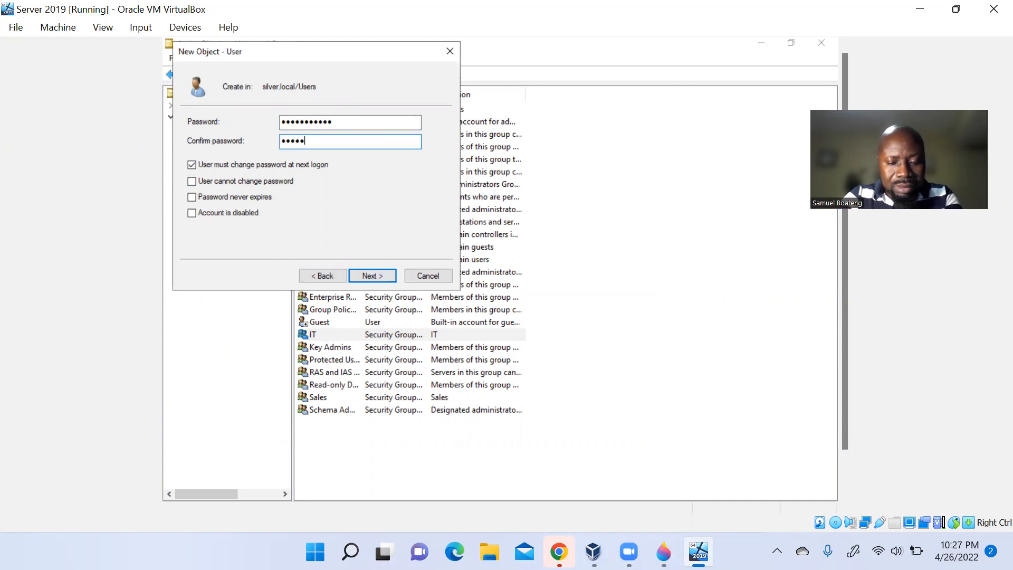
pyautogui.write('123')
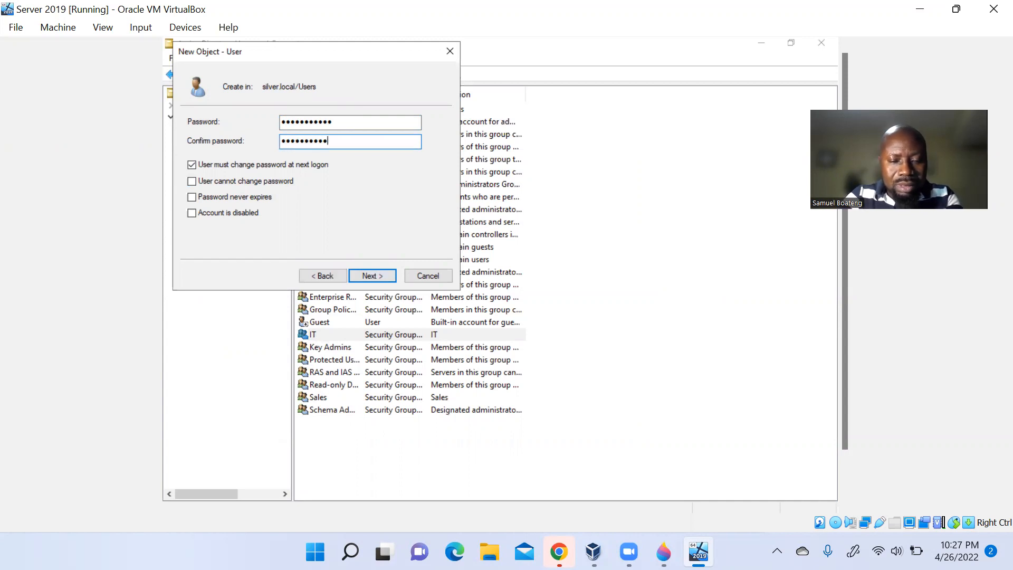
pyautogui.click(374, 275)
pyautogui.click(374, 276)
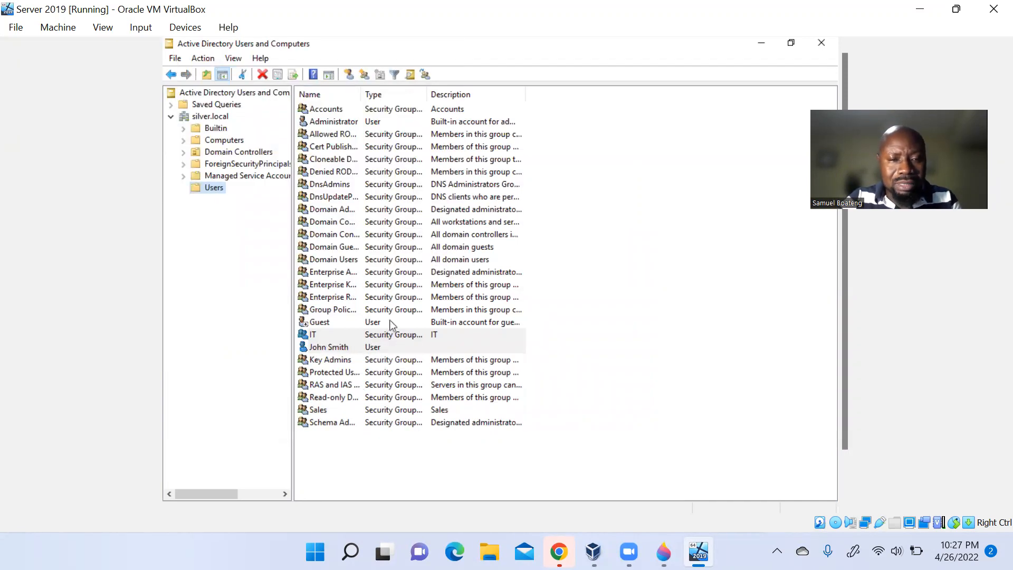
# - Give the new user the description IT in their properties and apply it
pyautogui.doubleClick(371, 348)
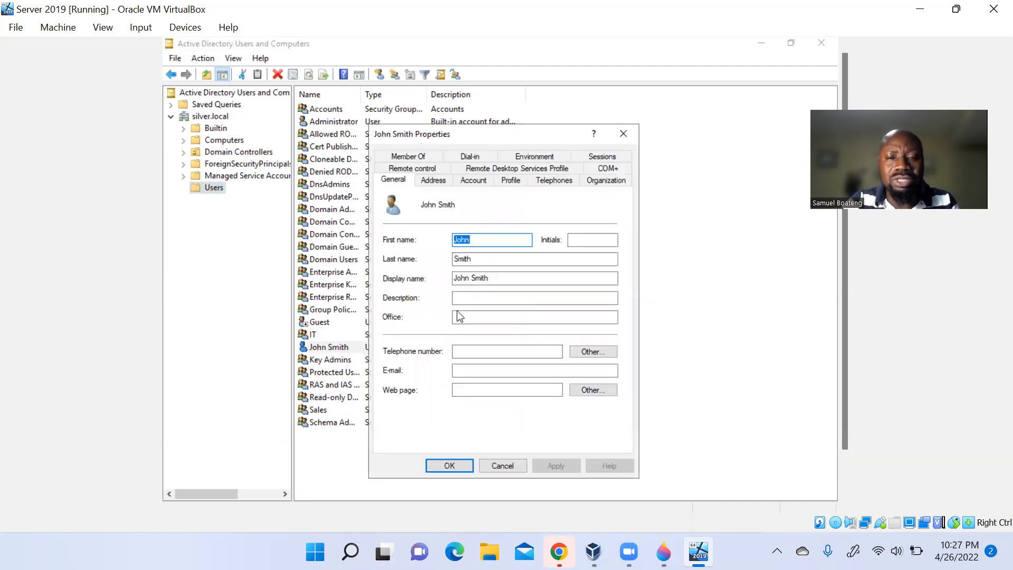
pyautogui.click(487, 298)
pyautogui.write('IT')
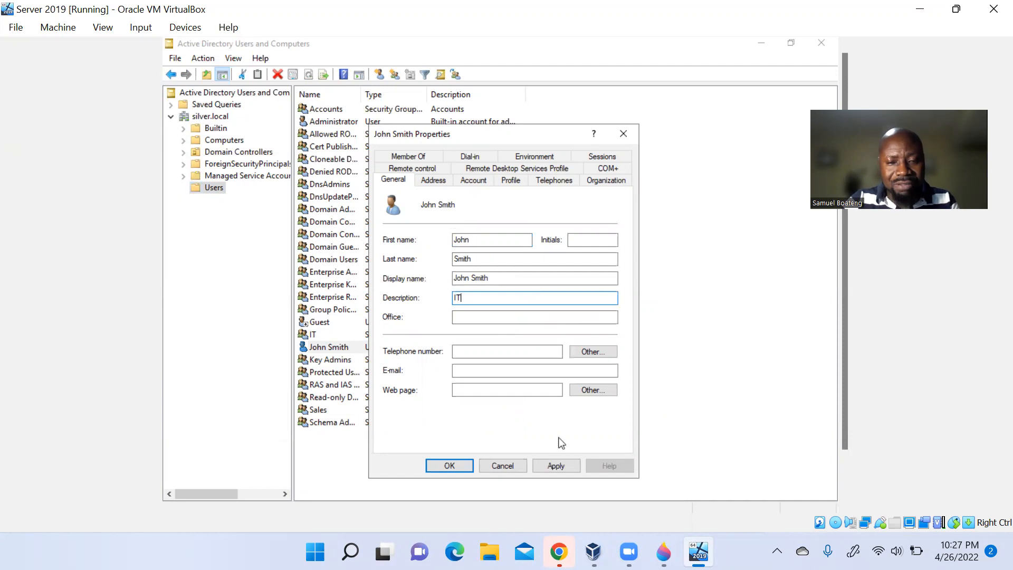
pyautogui.click(558, 466)
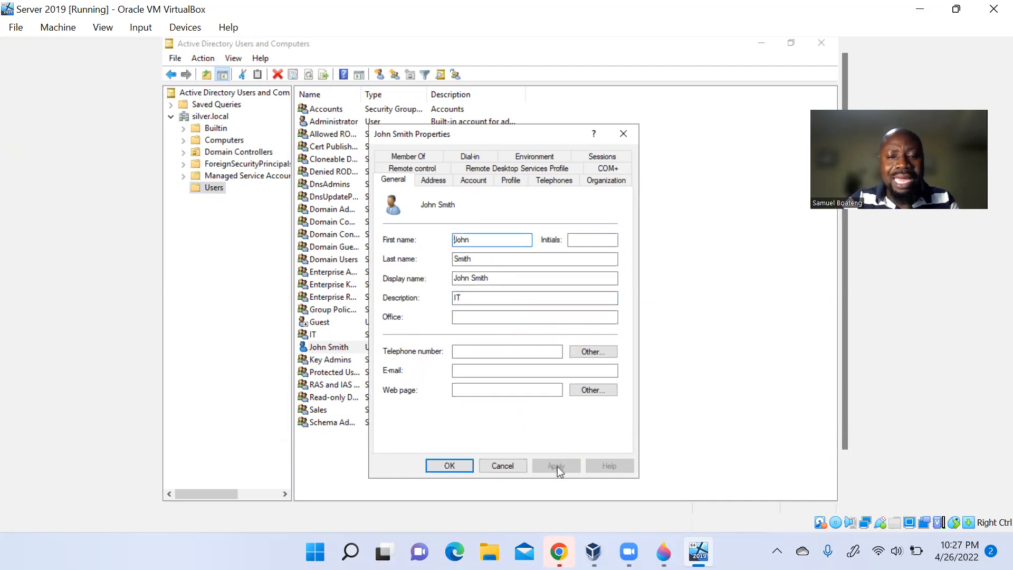
# - Add the new user to the IT group under Member Of, then apply and close
pyautogui.click(414, 153)
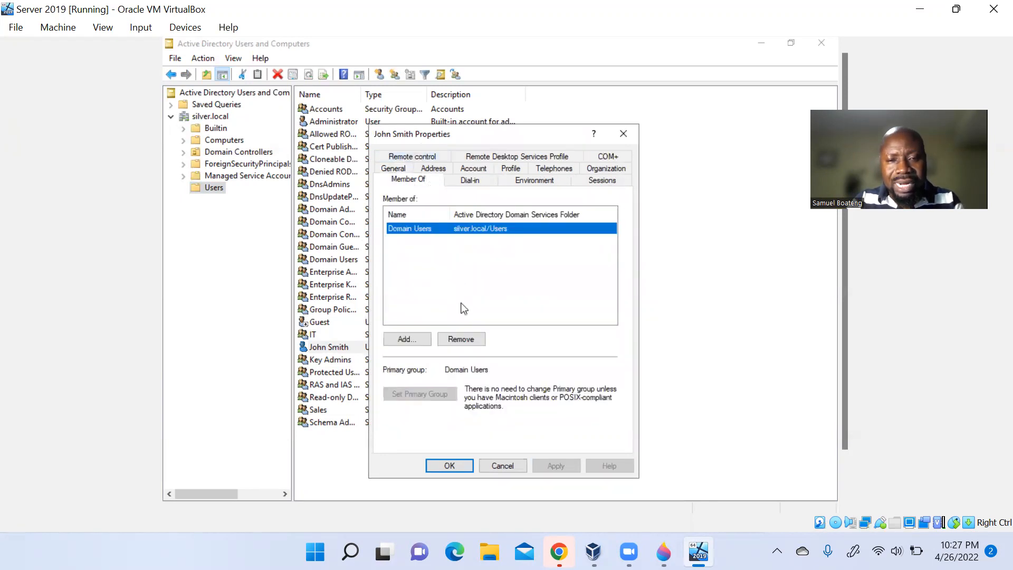
pyautogui.click(400, 339)
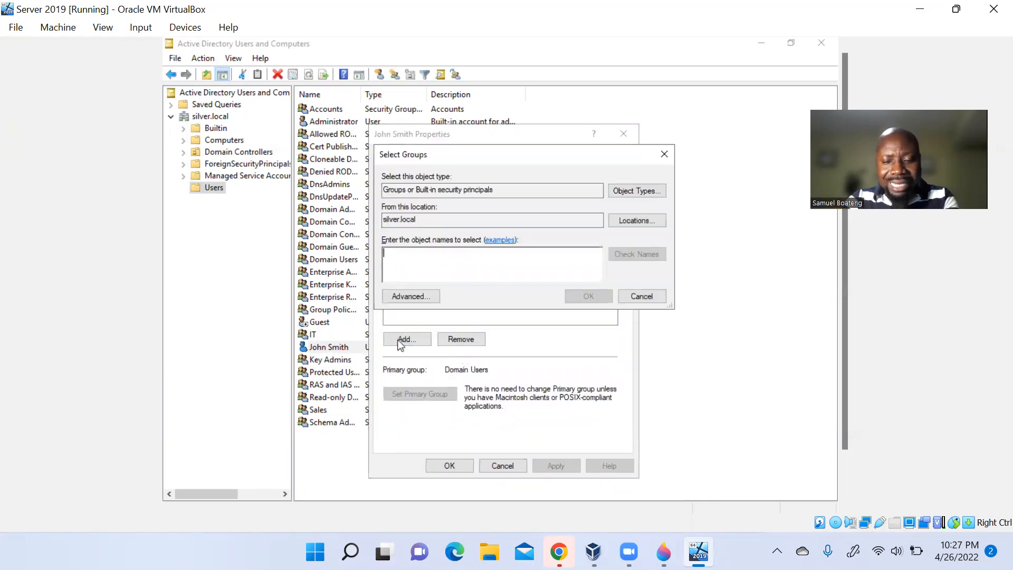
pyautogui.write('it')
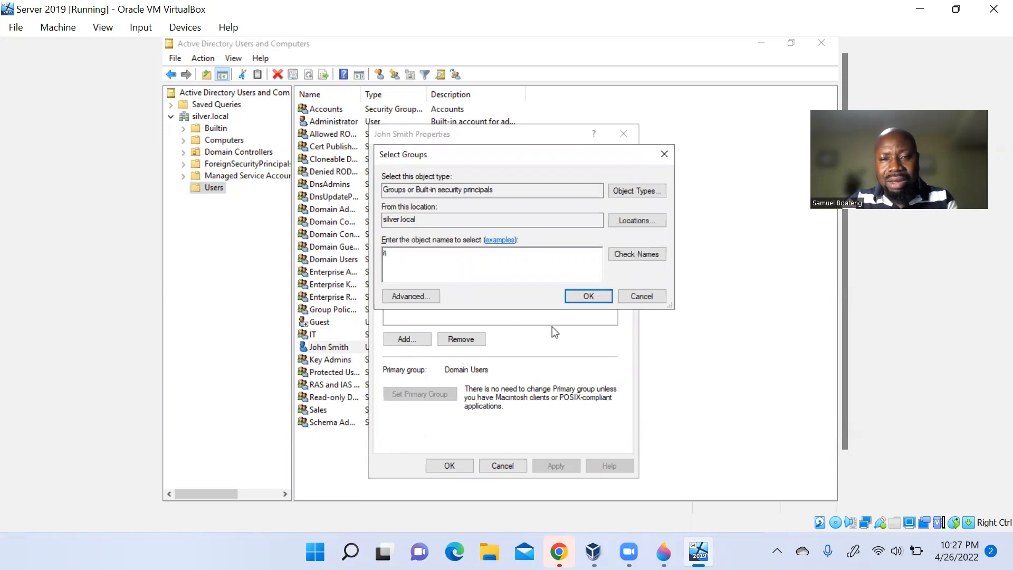
pyautogui.click(628, 255)
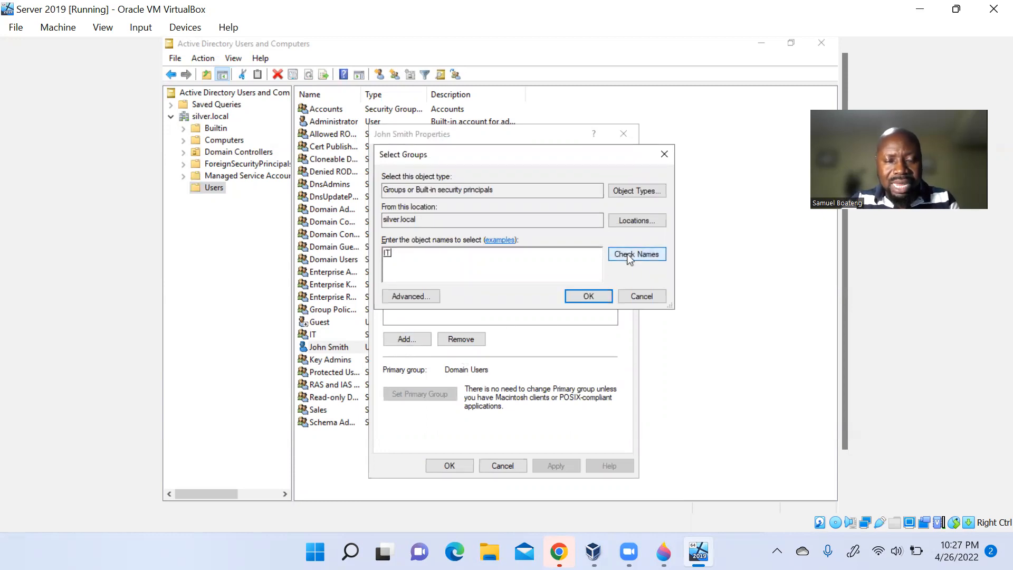
pyautogui.click(584, 299)
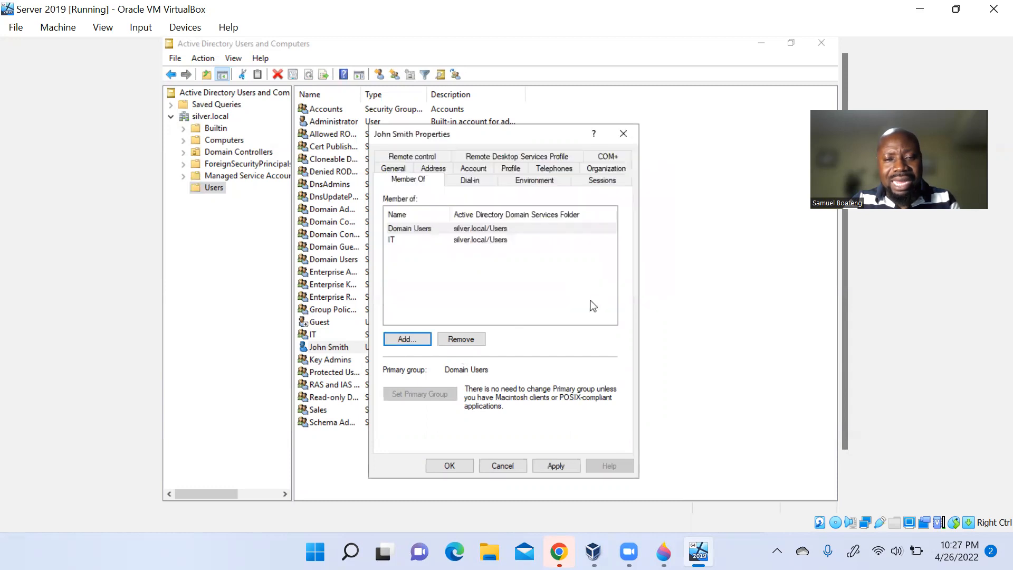
pyautogui.click(558, 462)
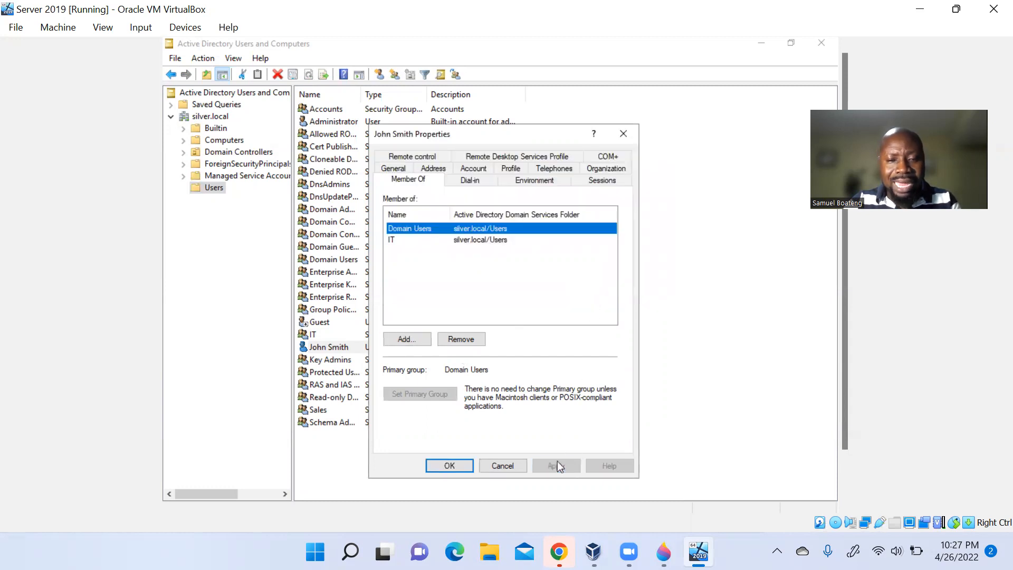
pyautogui.click(450, 467)
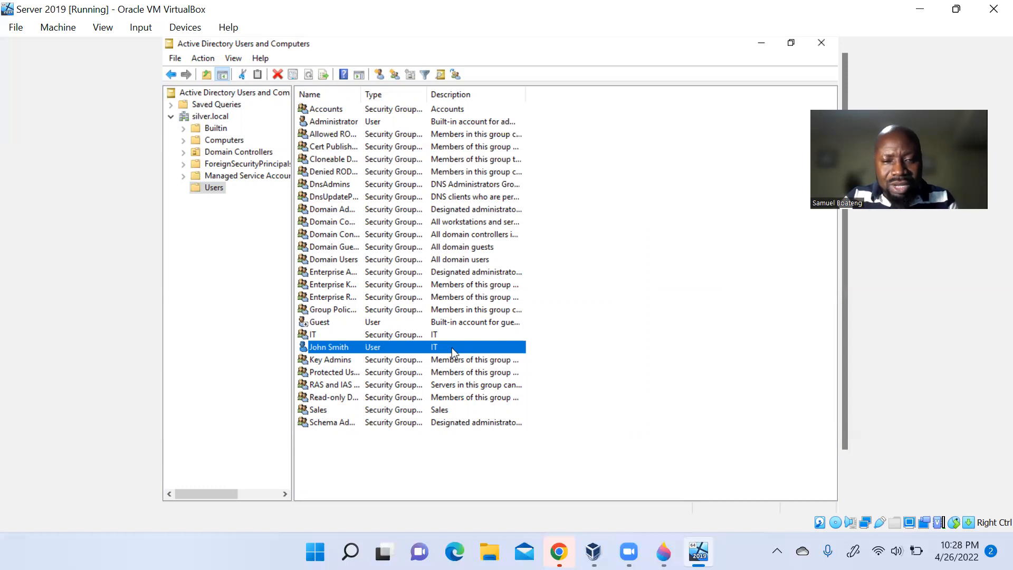
# - Start copying the John Smith account into a new user
pyautogui.rightClick(451, 347)
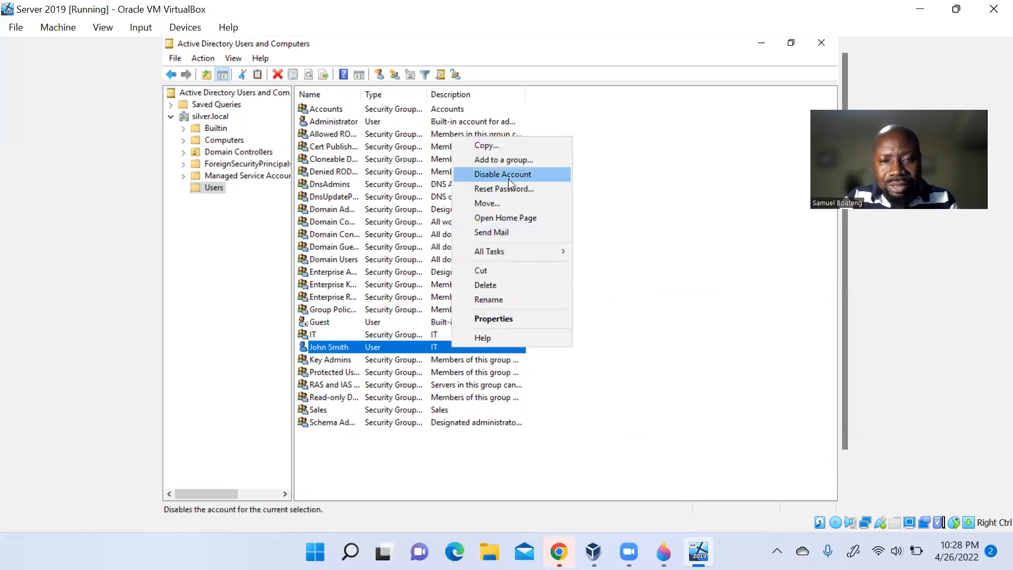
pyautogui.click(737, 407)
pyautogui.rightClick(737, 407)
pyautogui.click(346, 349)
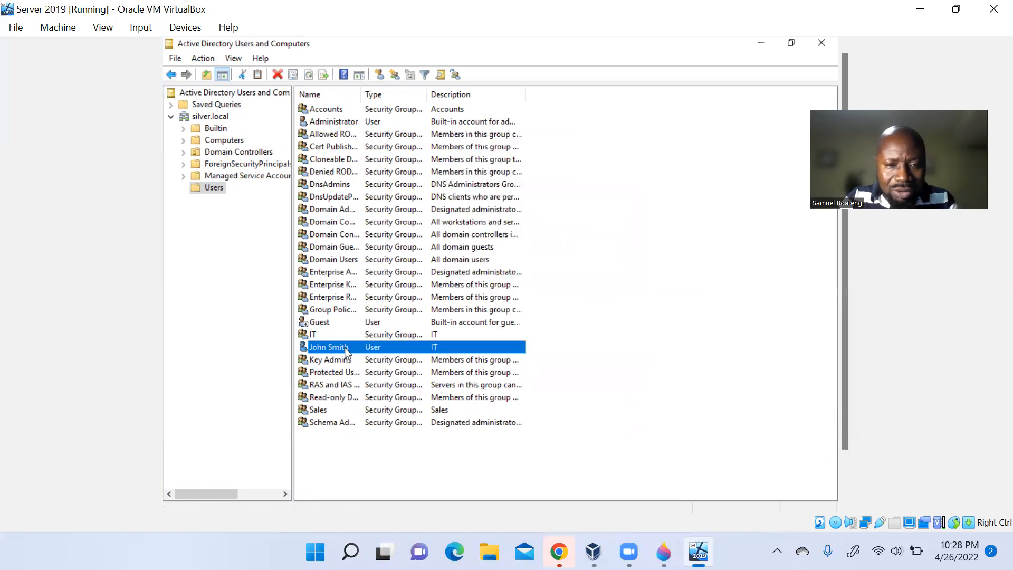
pyautogui.rightClick(346, 353)
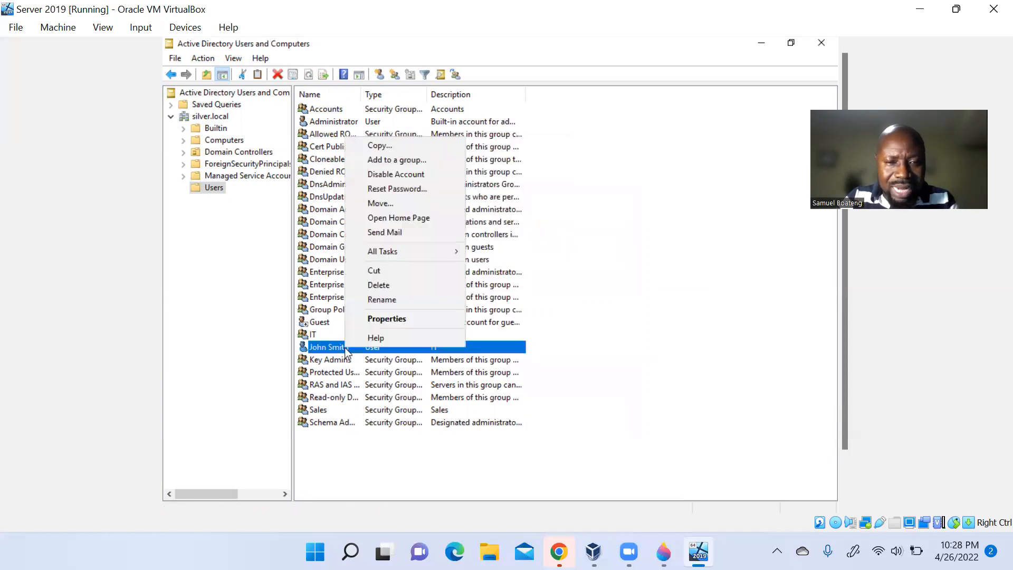
pyautogui.click(397, 139)
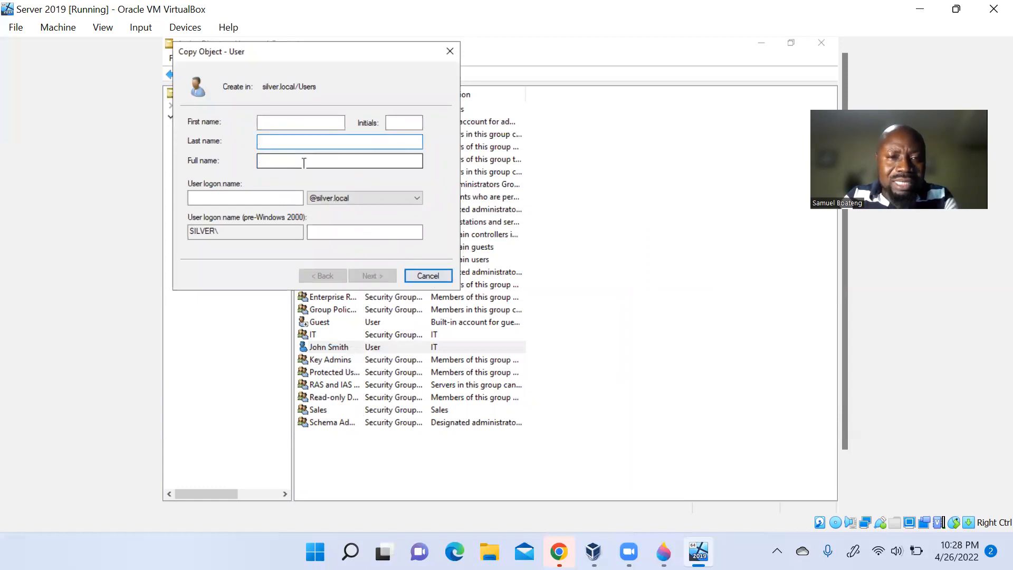
# - Fill in first name John, initials J and last name Adams
pyautogui.click(291, 122)
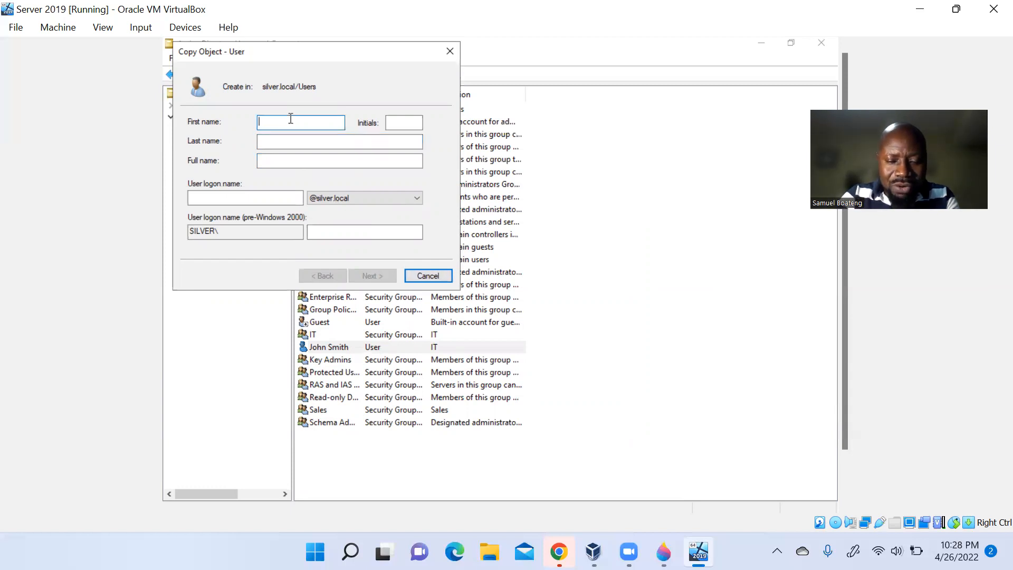
pyautogui.write('John')
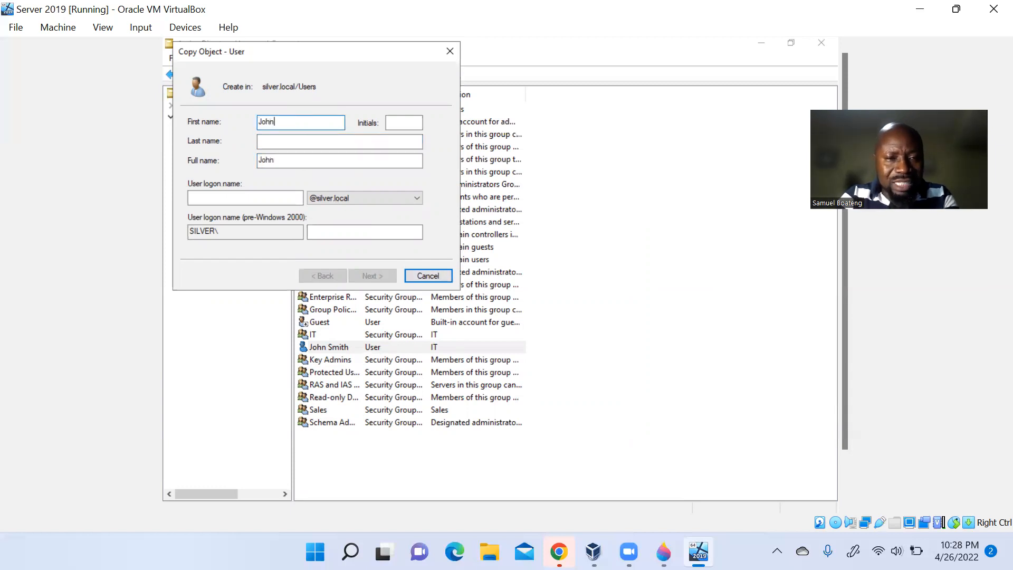
pyautogui.press('Tab')
pyautogui.press('Tab')
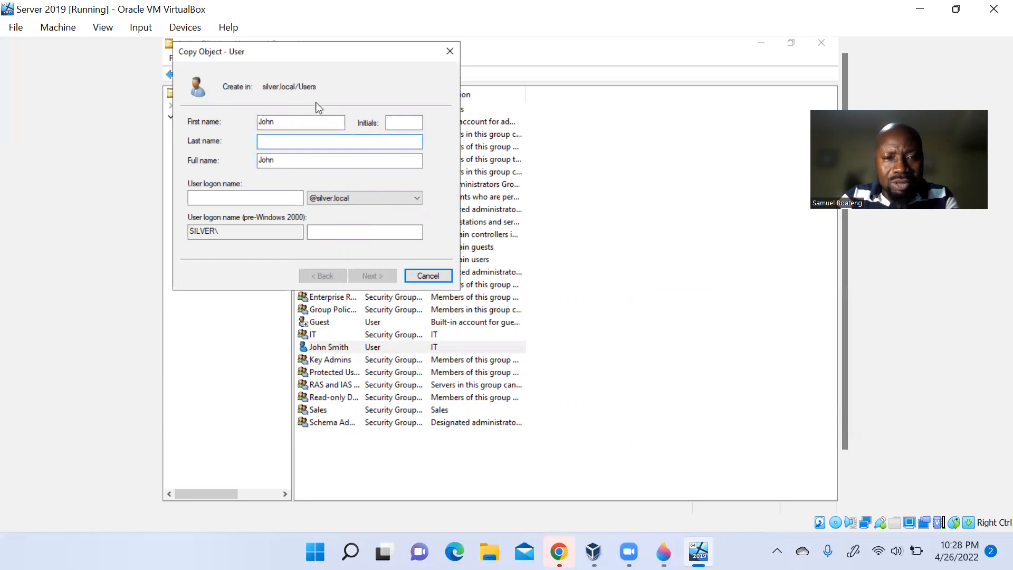
pyautogui.click(420, 121)
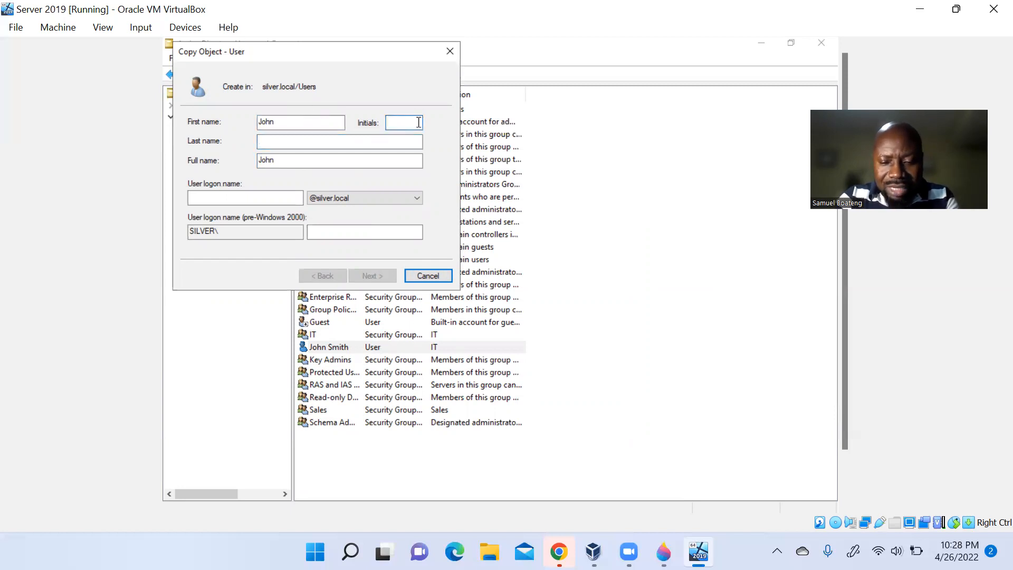
pyautogui.write('J')
pyautogui.press('Tab')
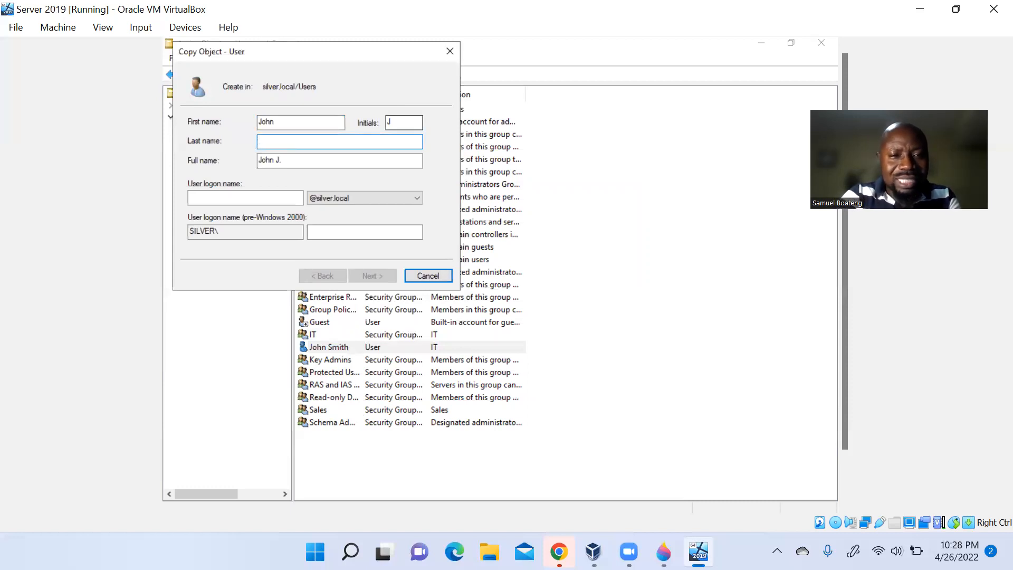
pyautogui.write('A')
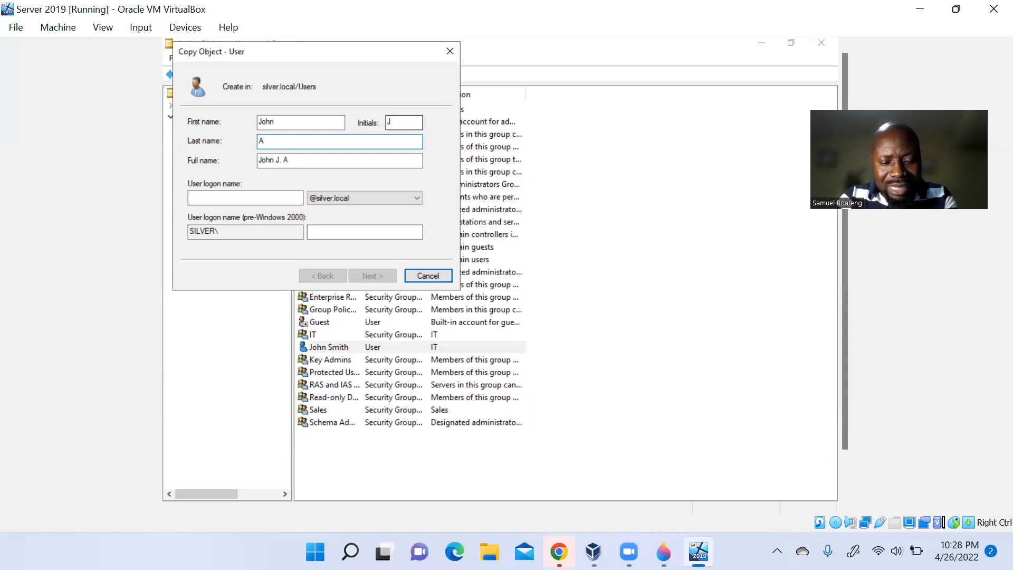
pyautogui.click(389, 125)
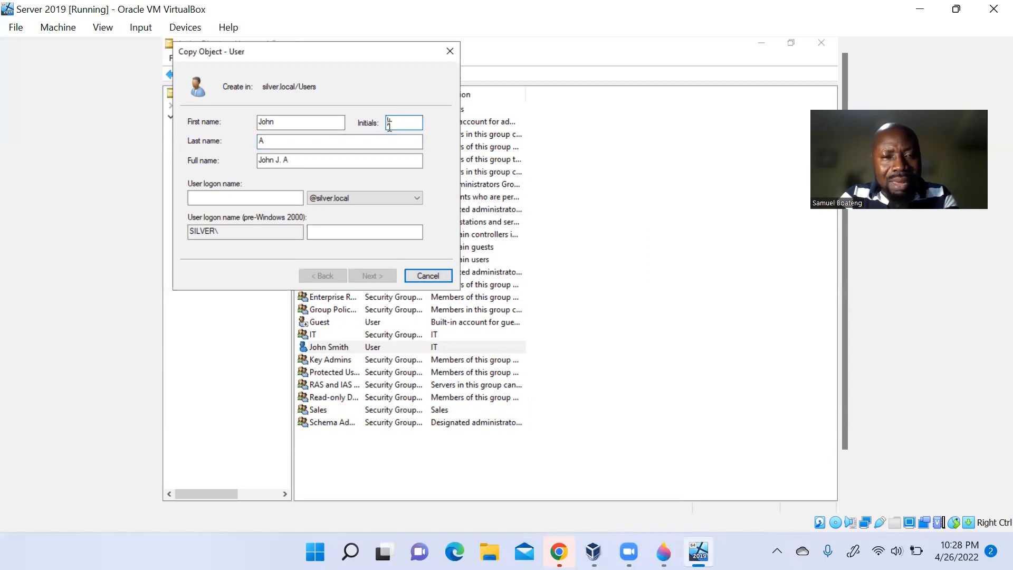
pyautogui.click(312, 142)
pyautogui.write('Adams')
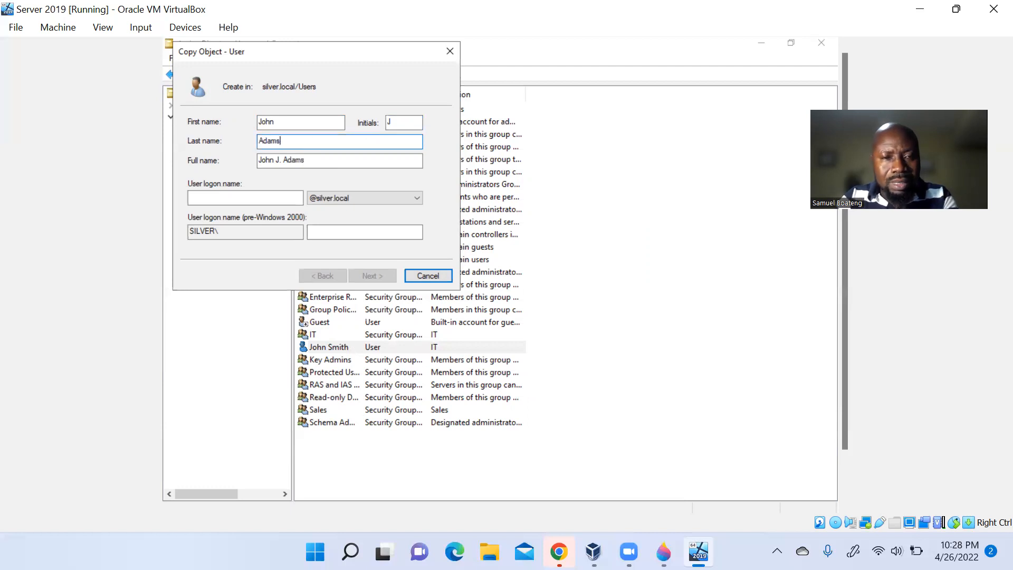
pyautogui.click(268, 202)
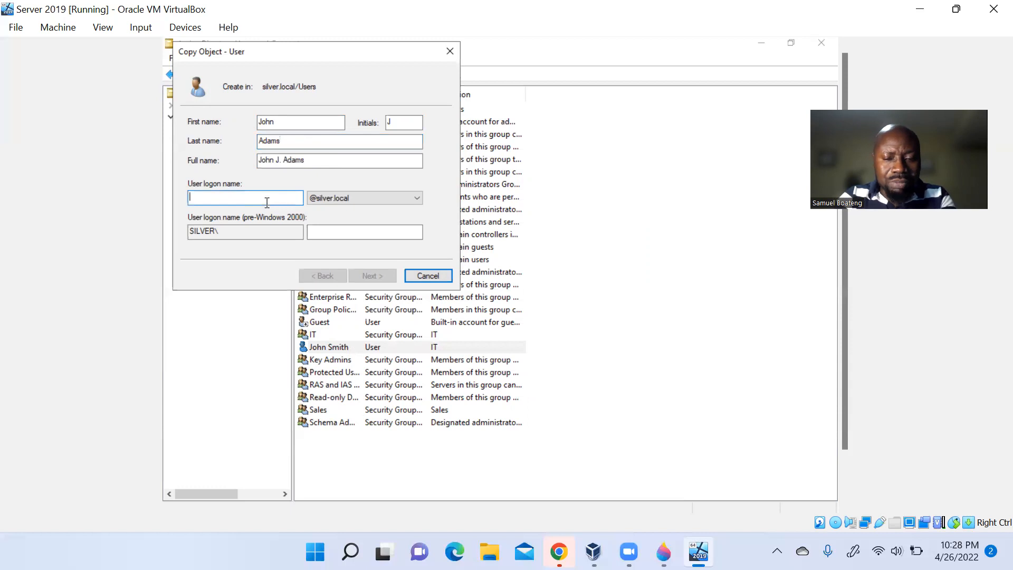
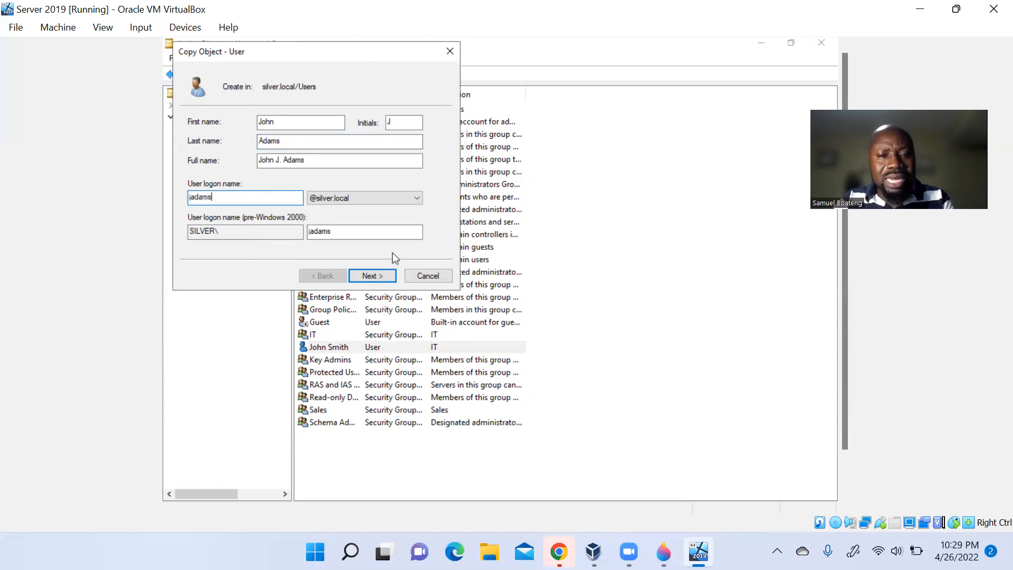
pyautogui.click(374, 275)
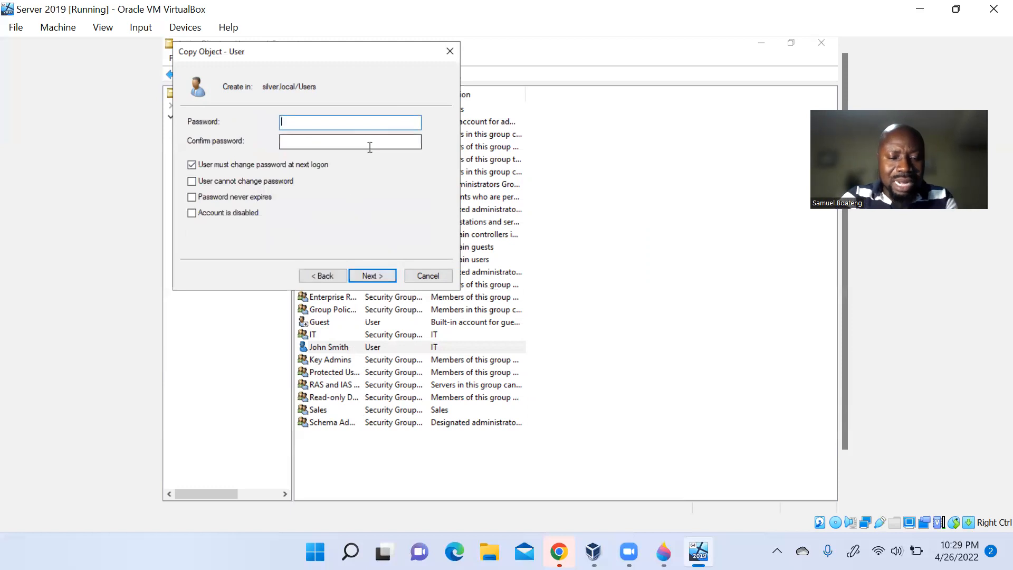
pyautogui.write('•••••')
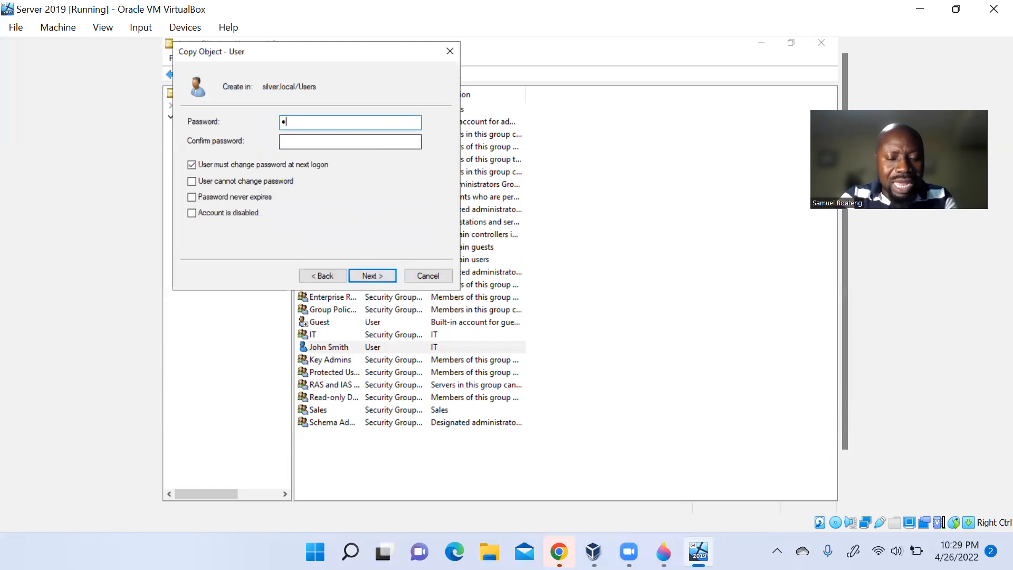
pyautogui.write('•')
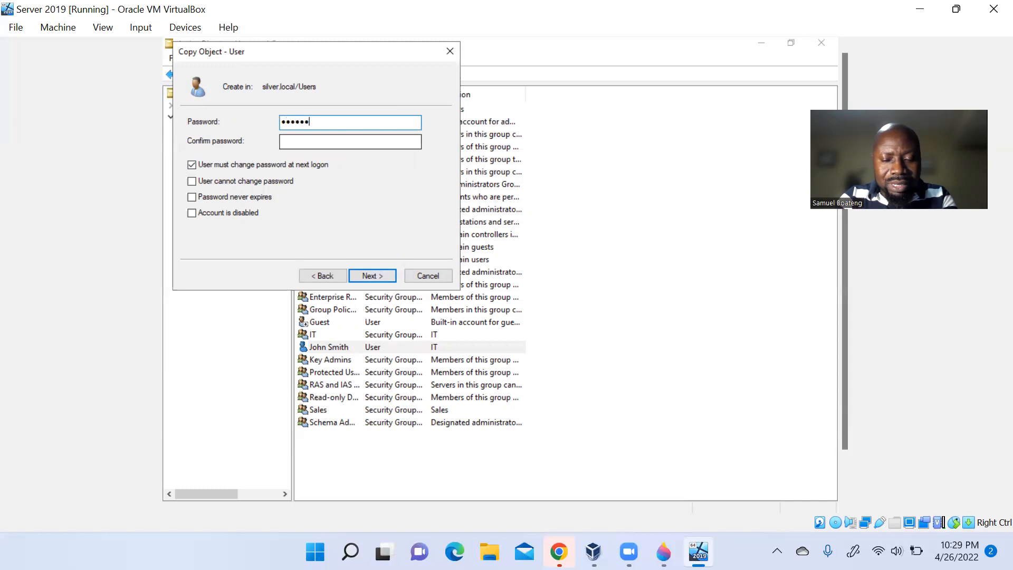
pyautogui.write('•••')
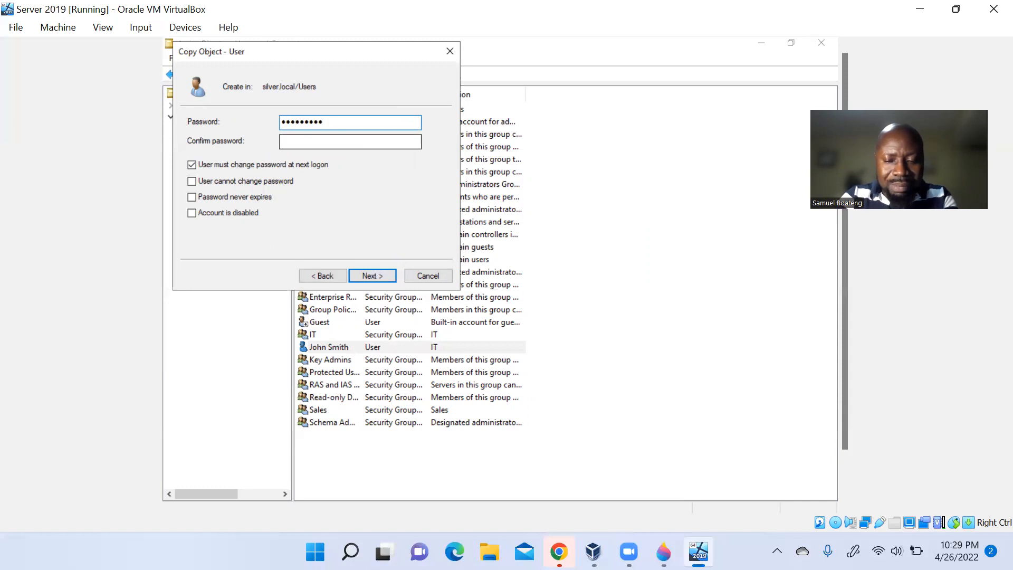
pyautogui.write('••')
pyautogui.press('Tab')
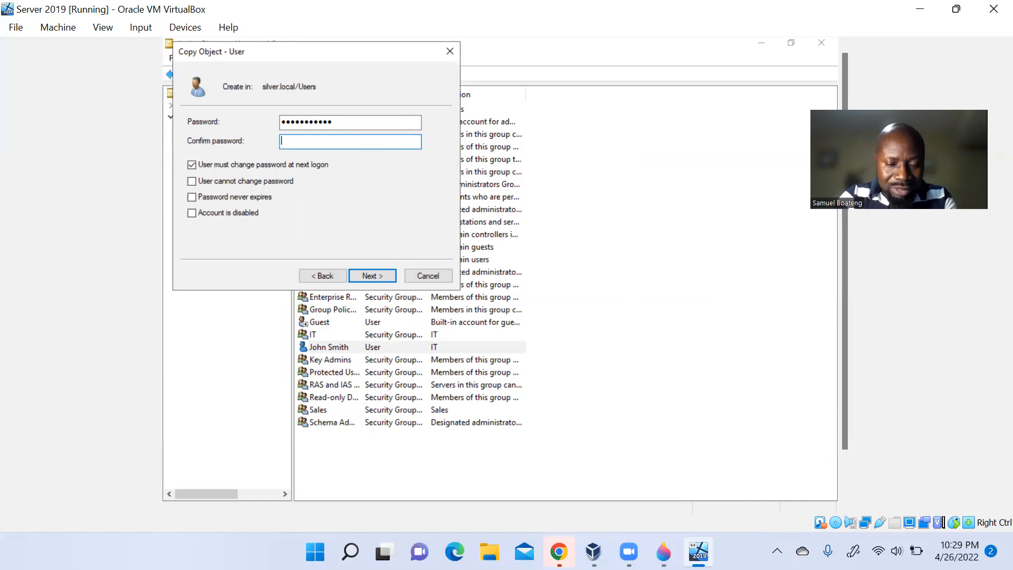
pyautogui.write('••••••••')
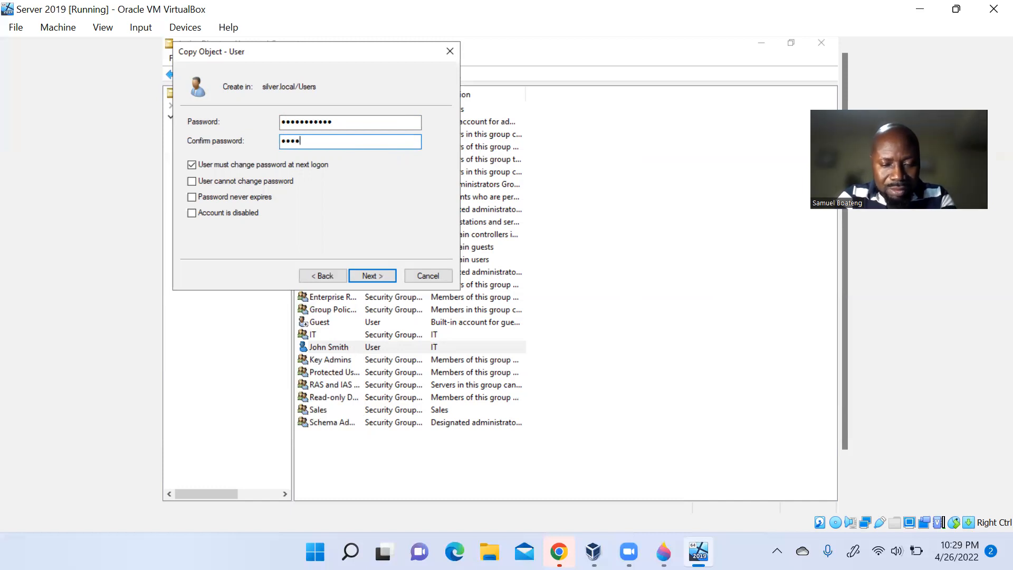
pyautogui.write('•••')
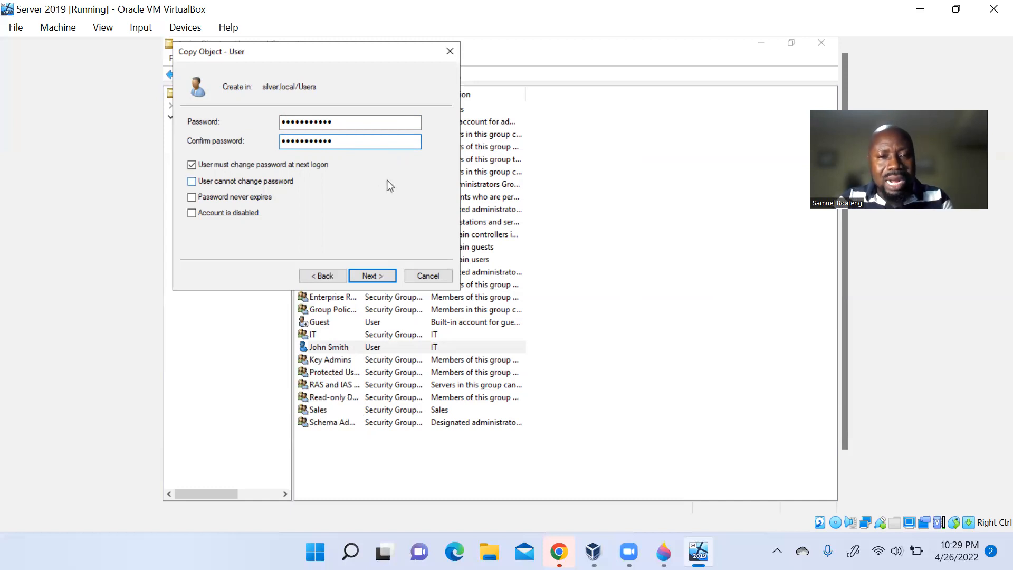
pyautogui.click(373, 275)
pyautogui.click(373, 275)
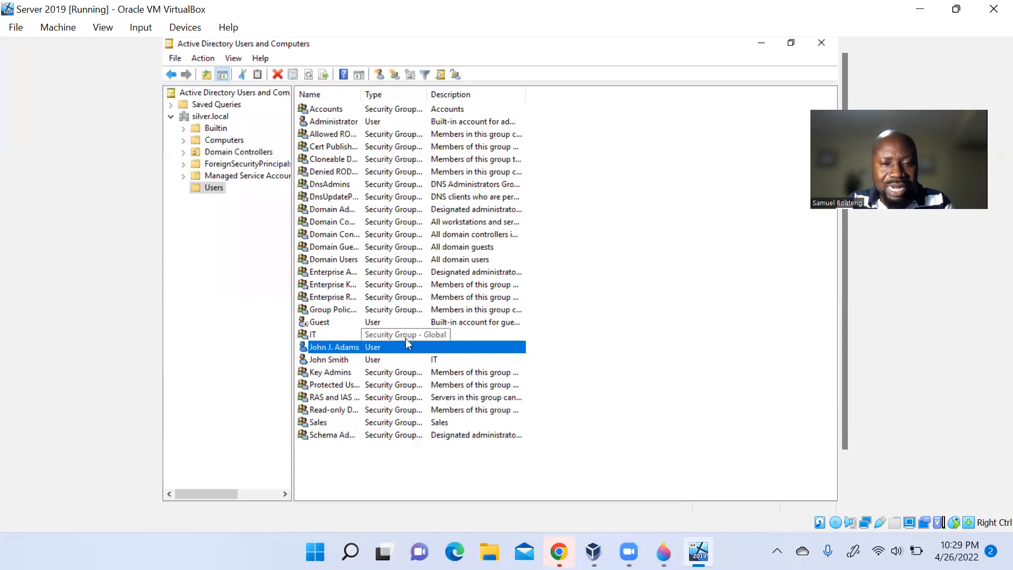
pyautogui.doubleClick(407, 348)
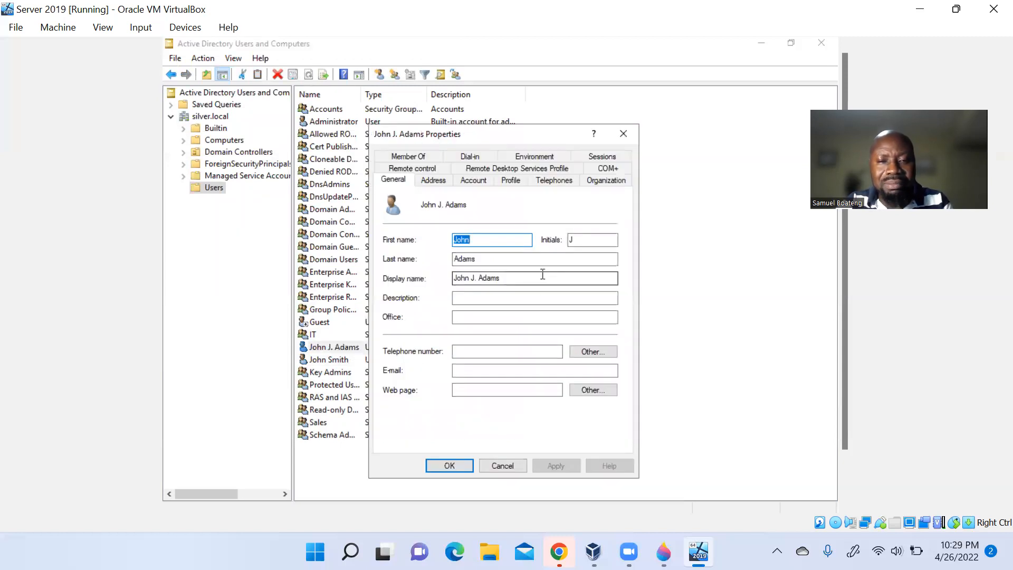
pyautogui.click(490, 297)
pyautogui.write('IT')
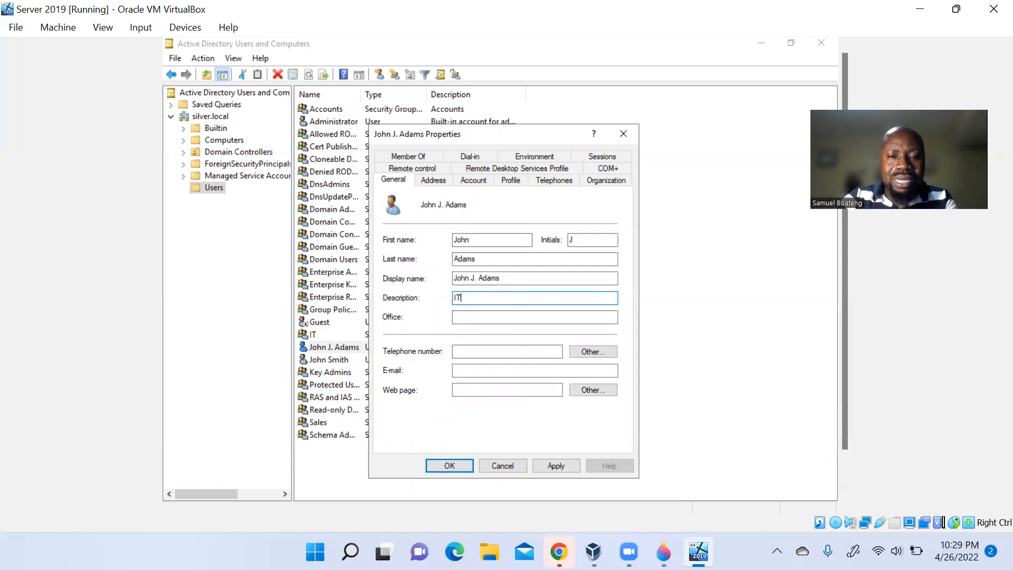
pyautogui.click(556, 466)
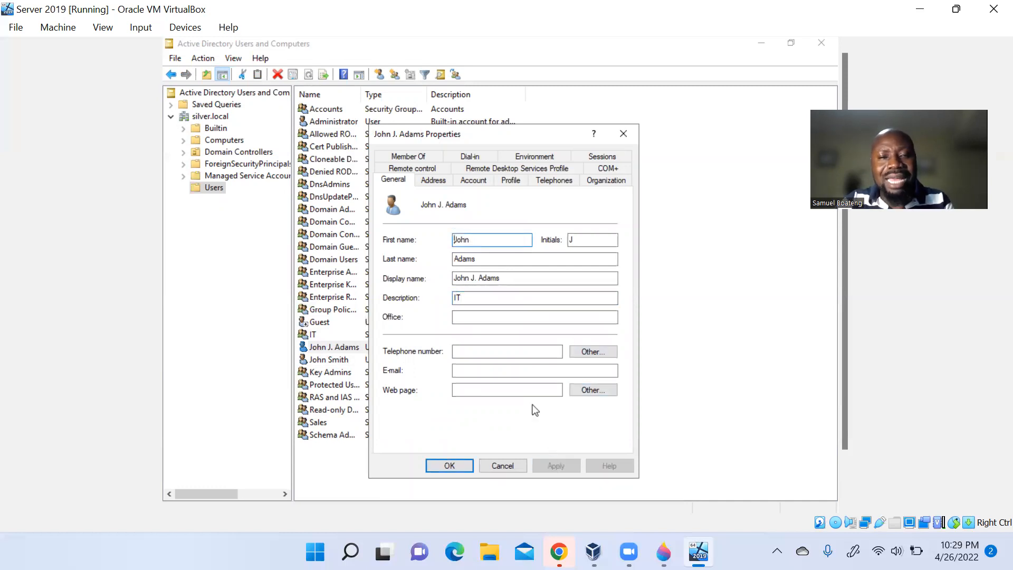
pyautogui.click(411, 158)
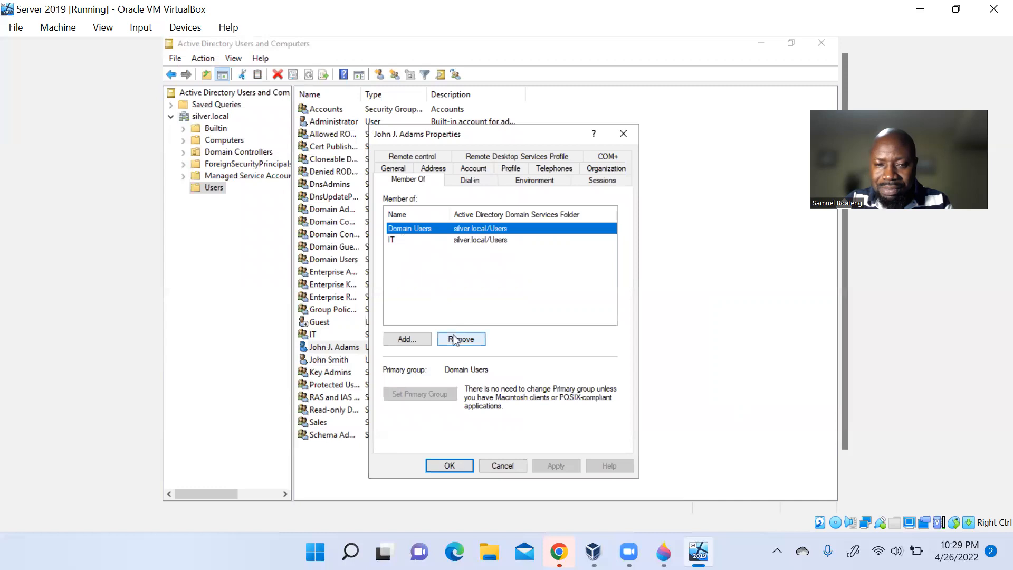
pyautogui.click(463, 465)
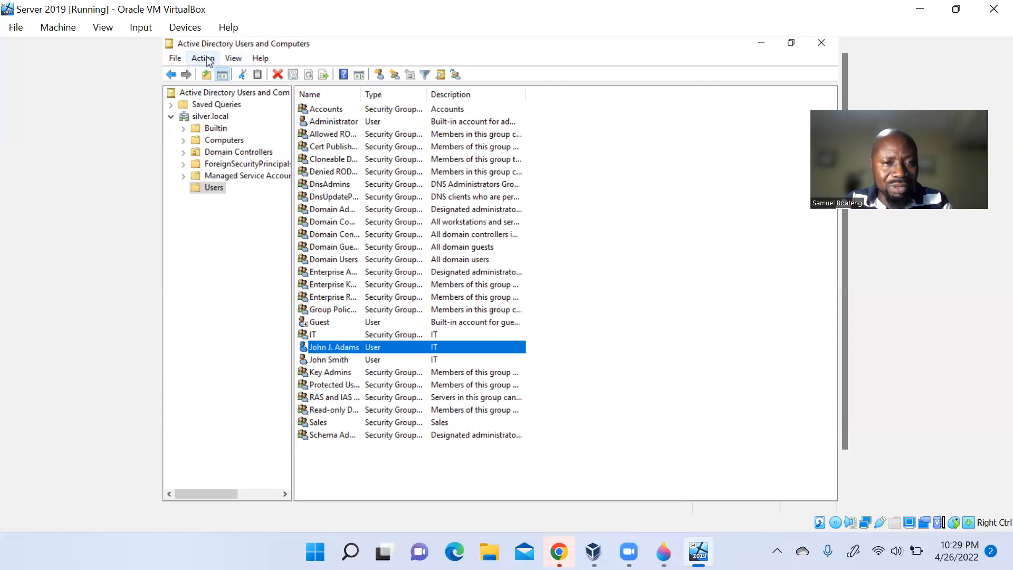
pyautogui.click(218, 192)
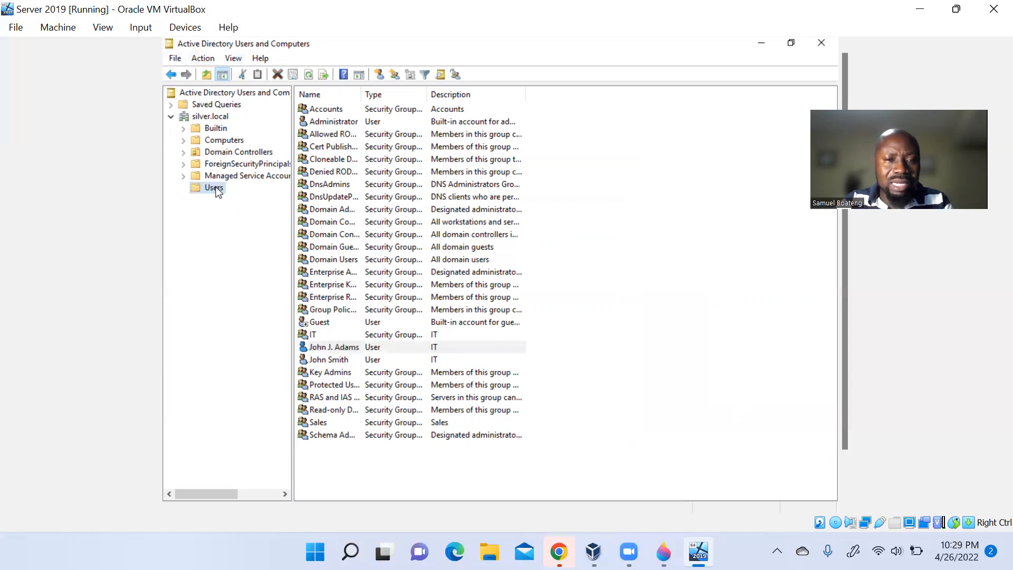
pyautogui.rightClick(216, 190)
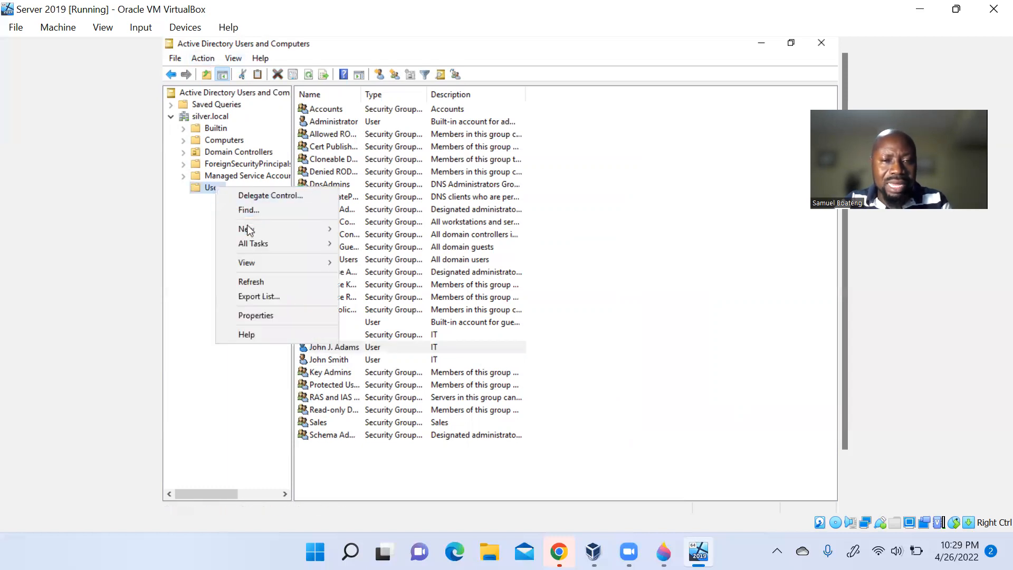
pyautogui.moveTo(247, 230)
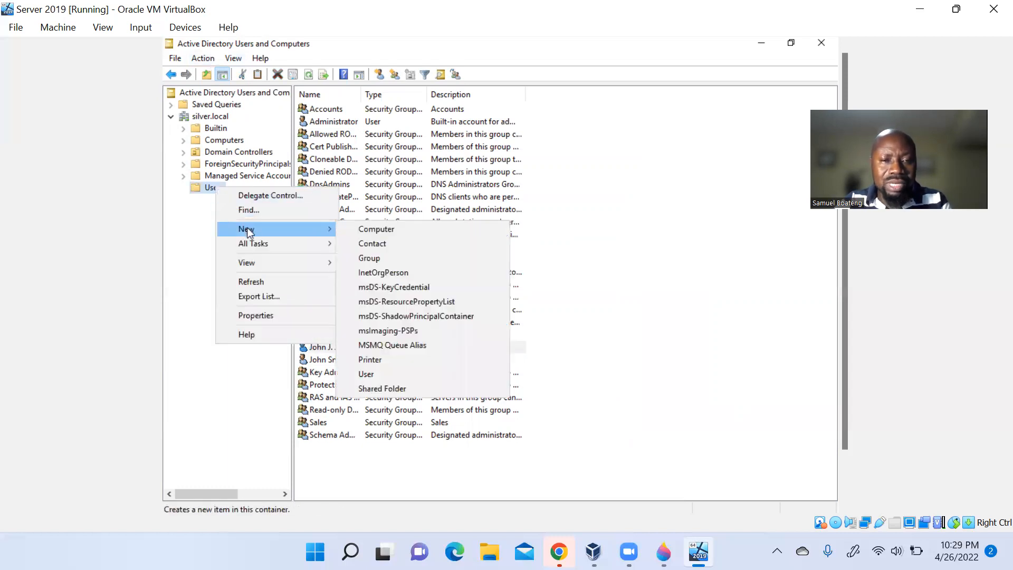
pyautogui.click(394, 376)
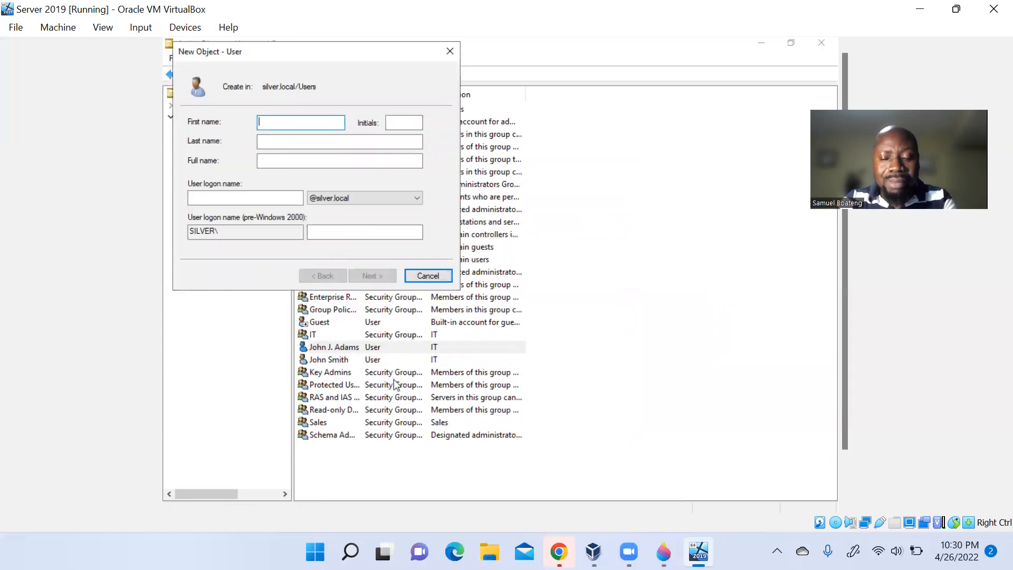
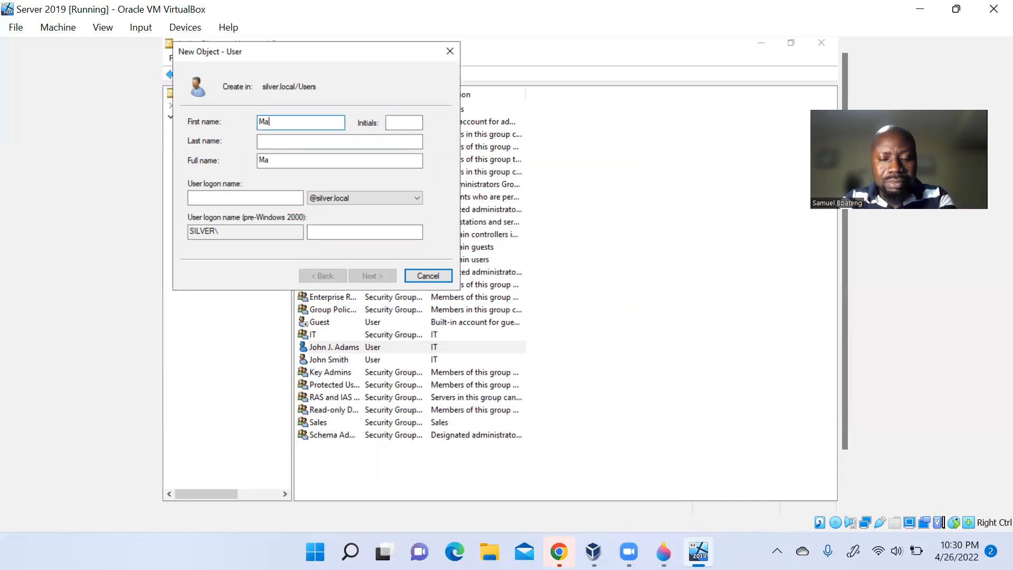
pyautogui.press('Tab')
pyautogui.press('Tab')
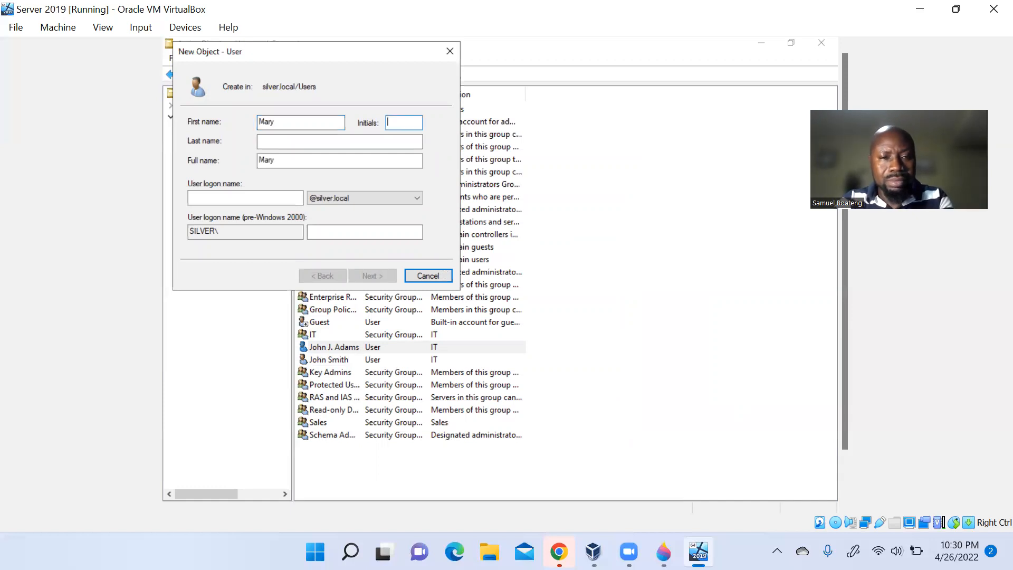
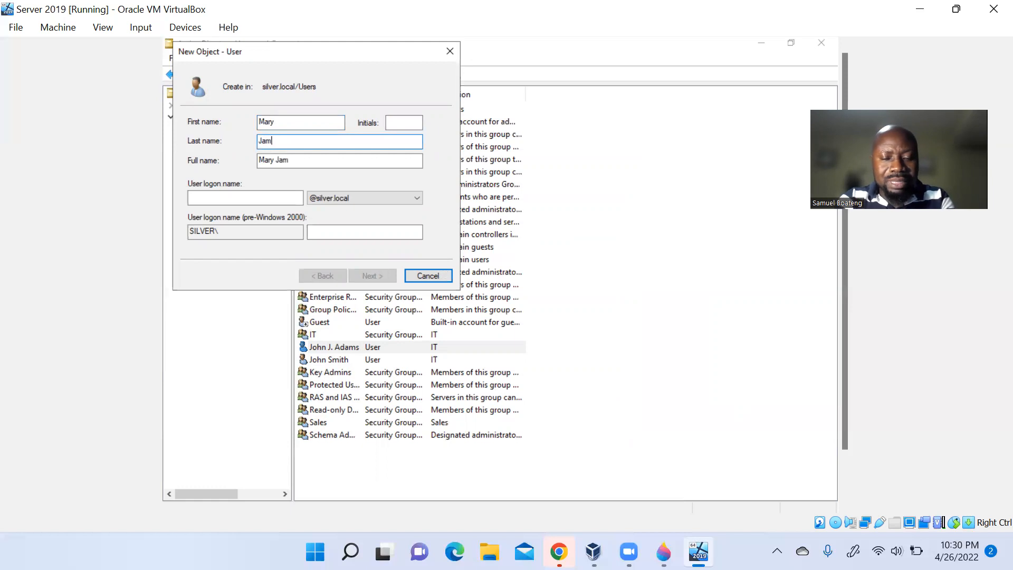
pyautogui.press('Tab')
pyautogui.press('Tab')
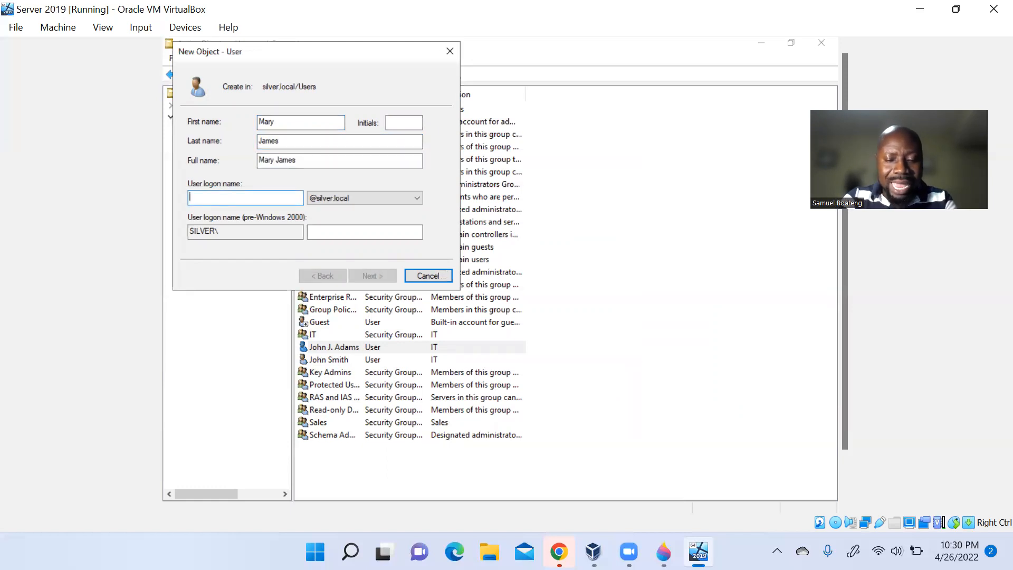
pyautogui.write('mj')
pyautogui.write('es')
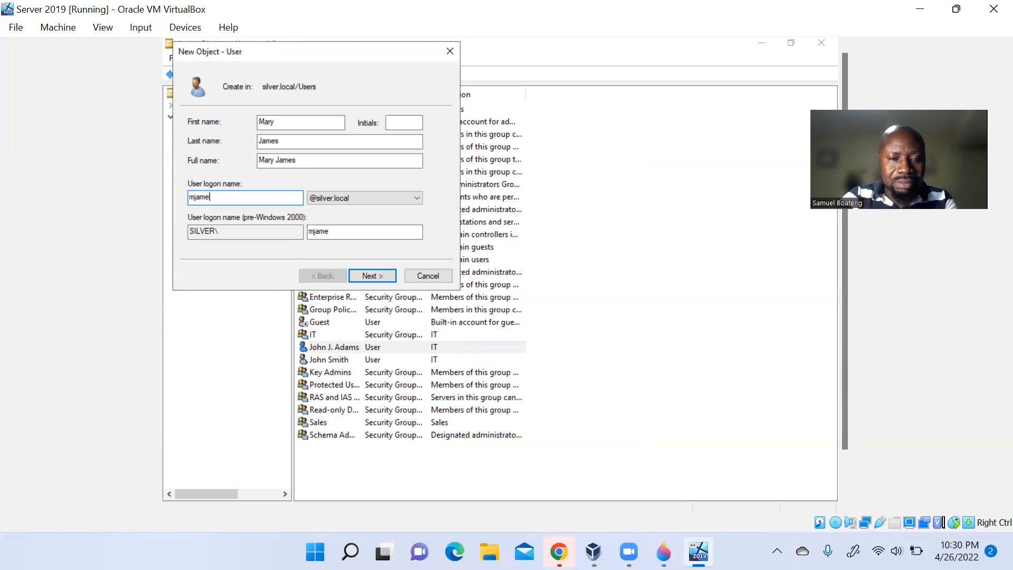
pyautogui.click(370, 276)
pyautogui.write('••••••••••')
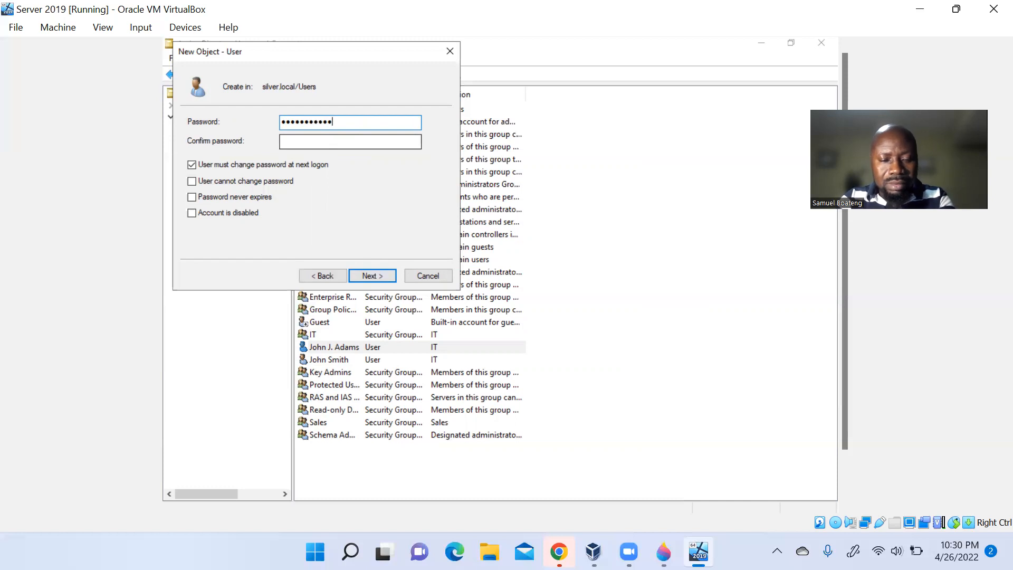
pyautogui.click(351, 141)
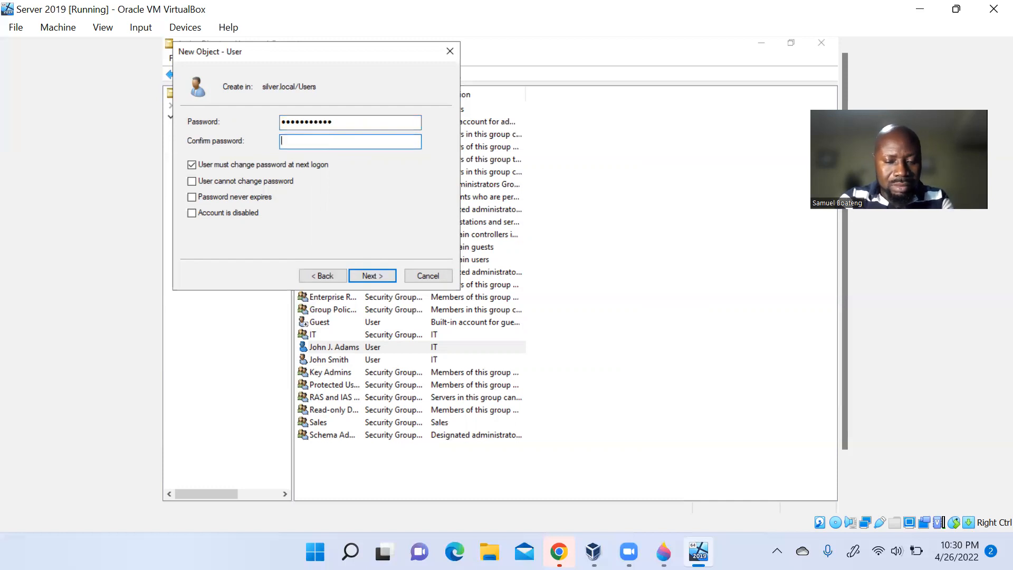
pyautogui.write('•••••••')
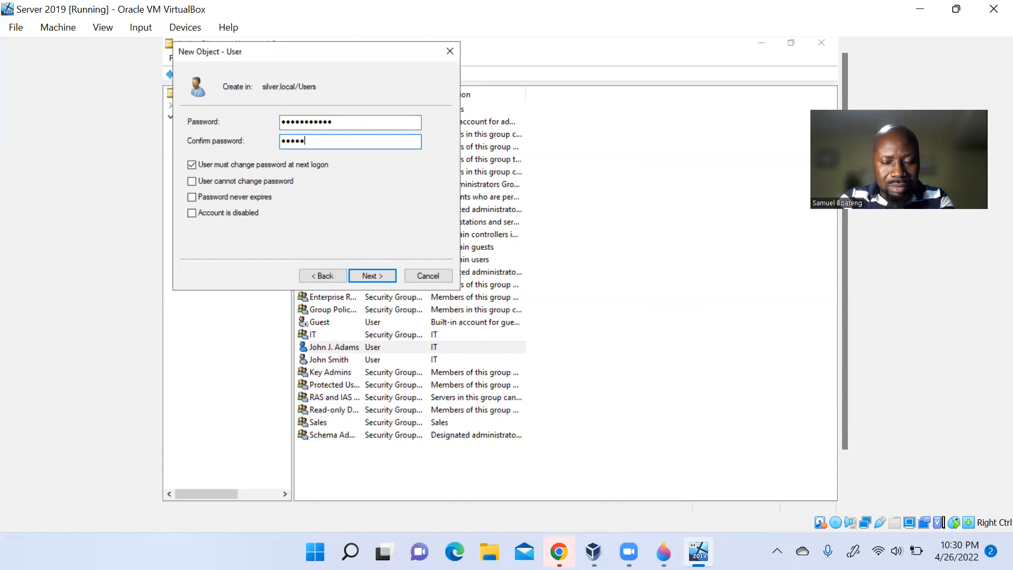
pyautogui.write('••')
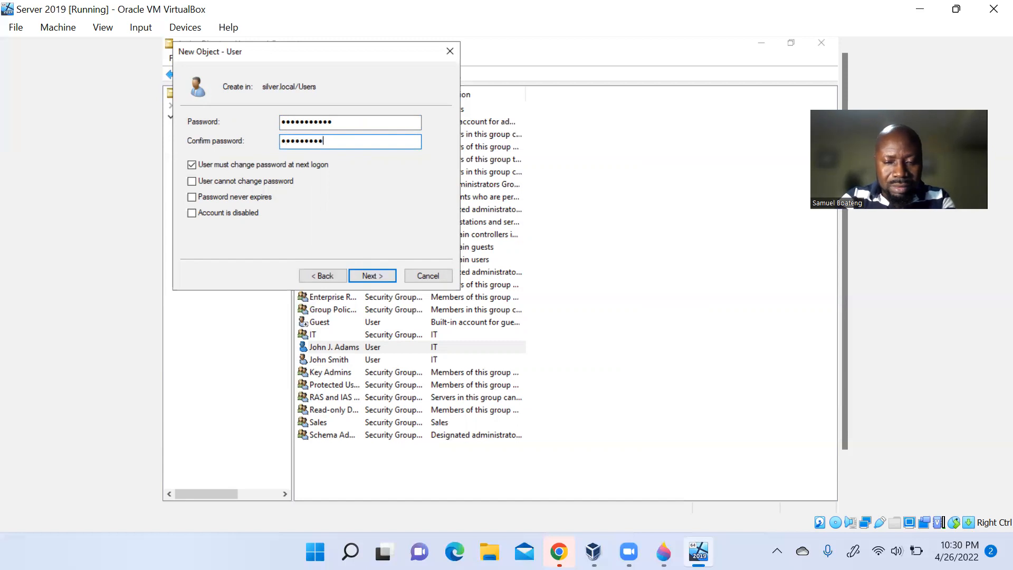
pyautogui.write('••')
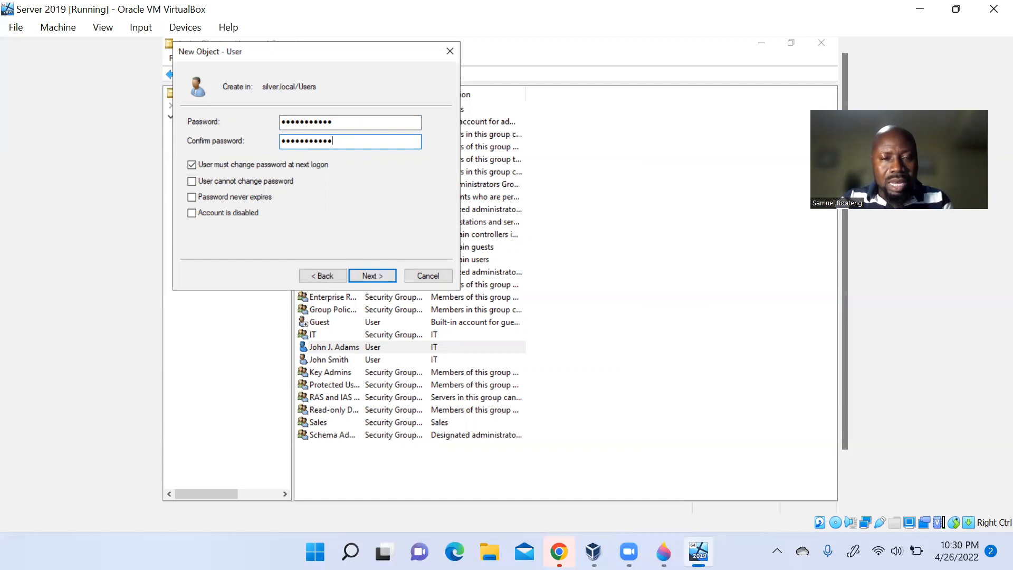
pyautogui.click(378, 275)
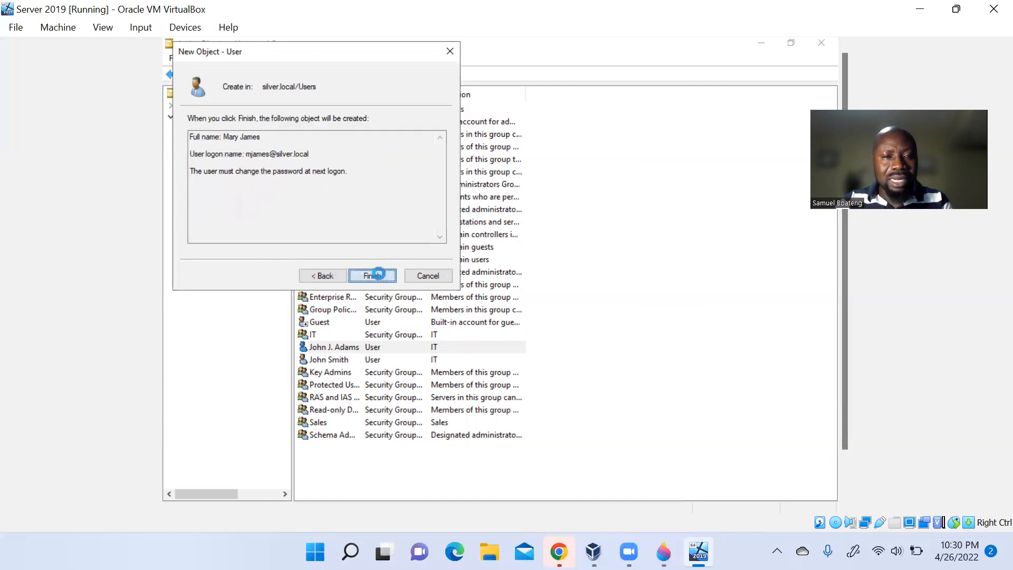
pyautogui.click(378, 275)
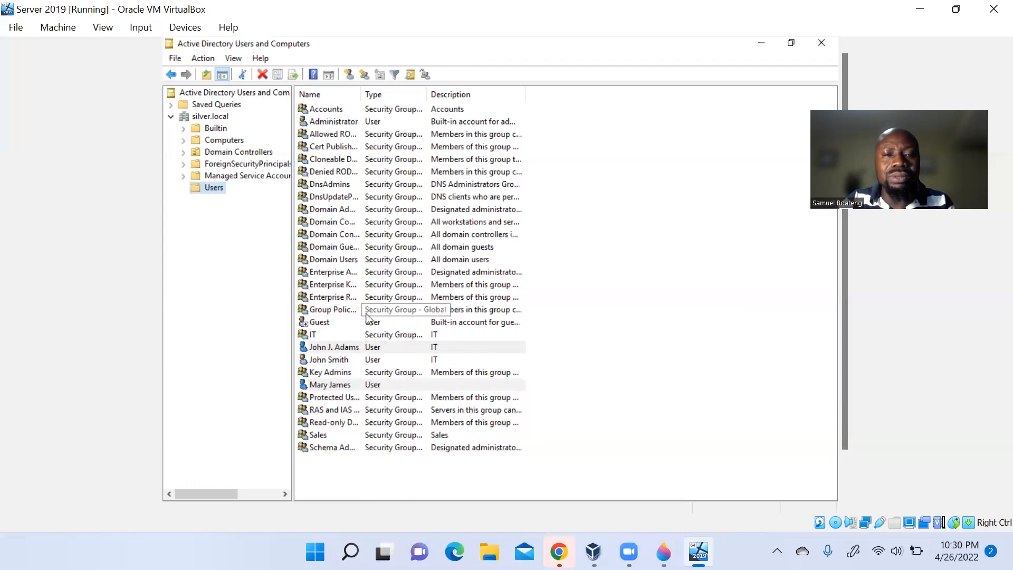
pyautogui.doubleClick(341, 389)
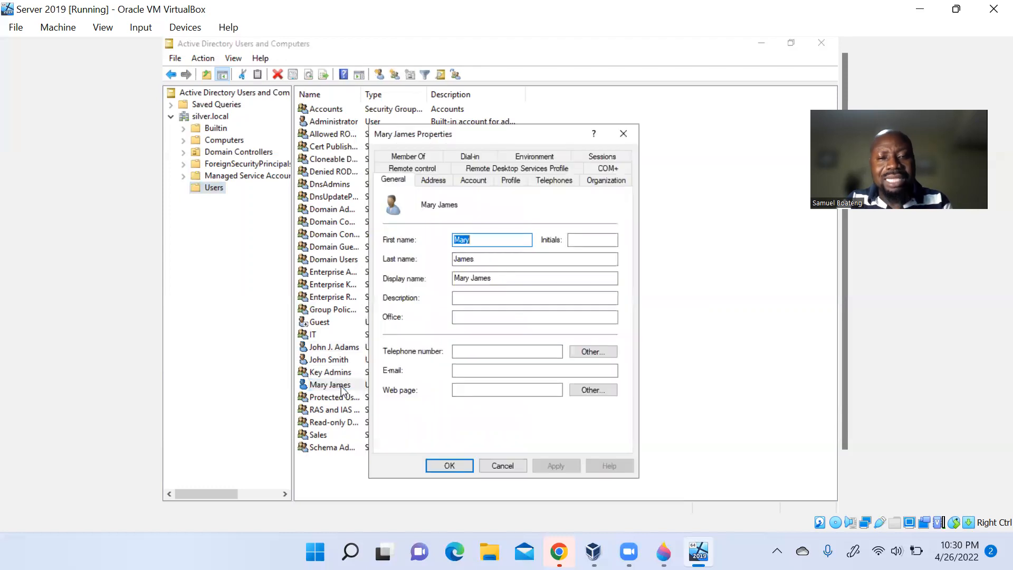
pyautogui.rightClick(487, 299)
pyautogui.press('Escape')
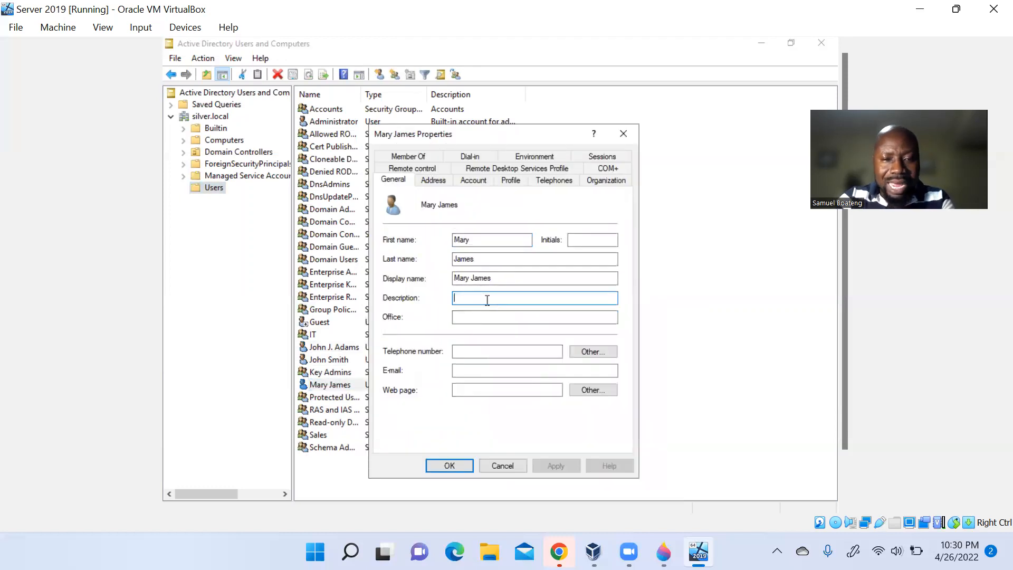
pyautogui.write('Accounts')
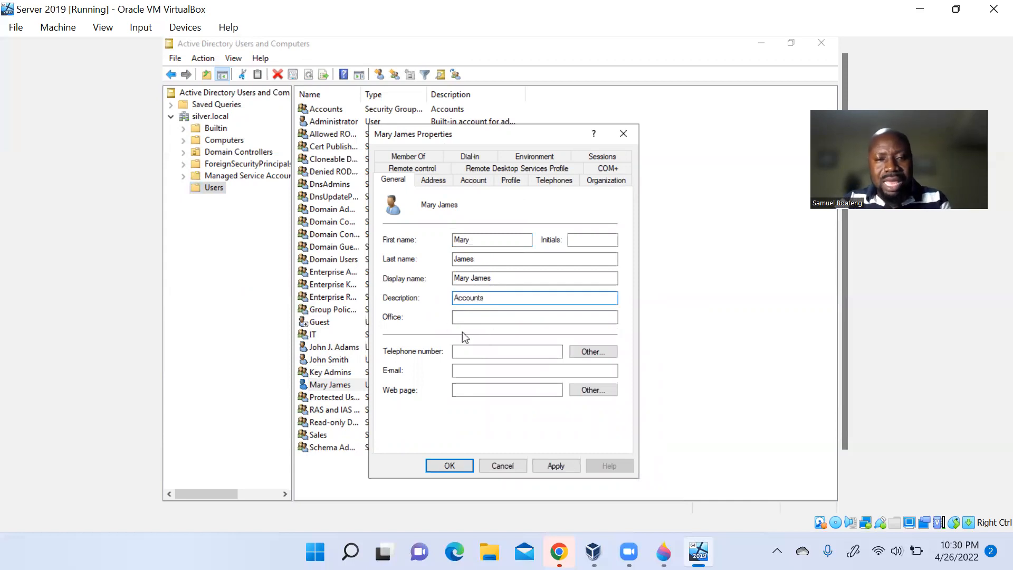
pyautogui.click(571, 467)
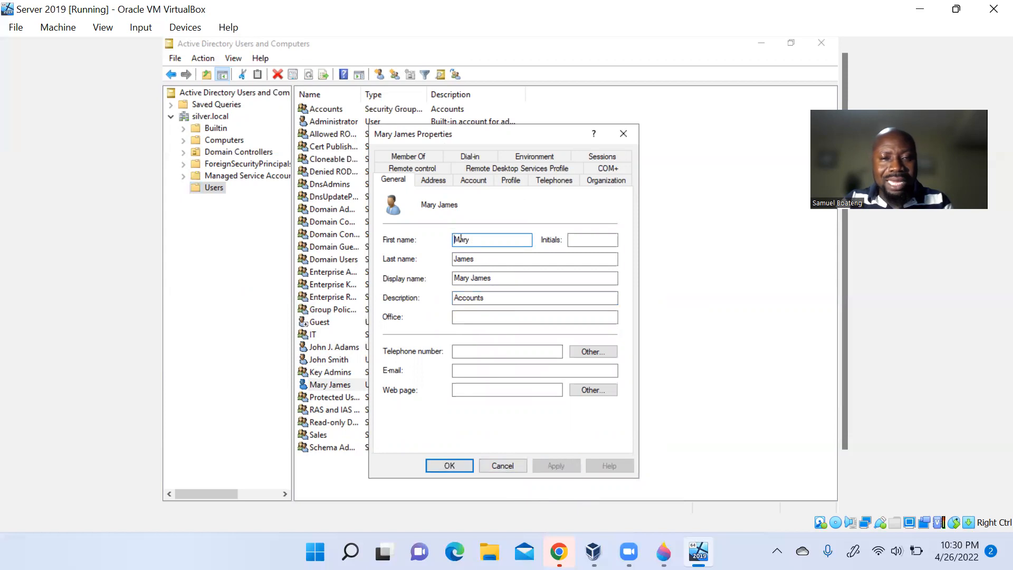
pyautogui.click(428, 157)
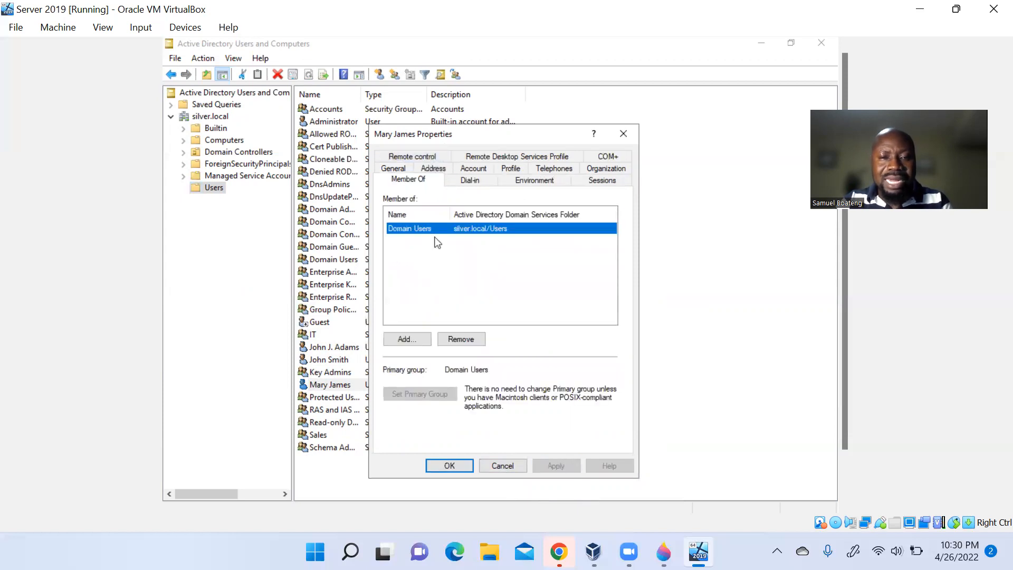
# - Try resolving the group names 'accounts' and 'asc' in Select Groups
pyautogui.click(412, 341)
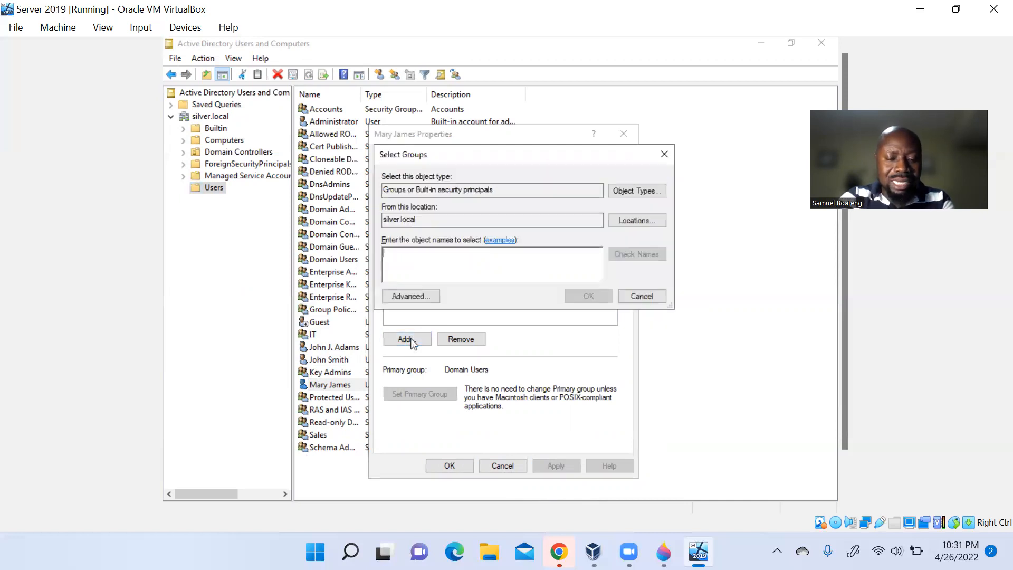
pyautogui.write('accounts')
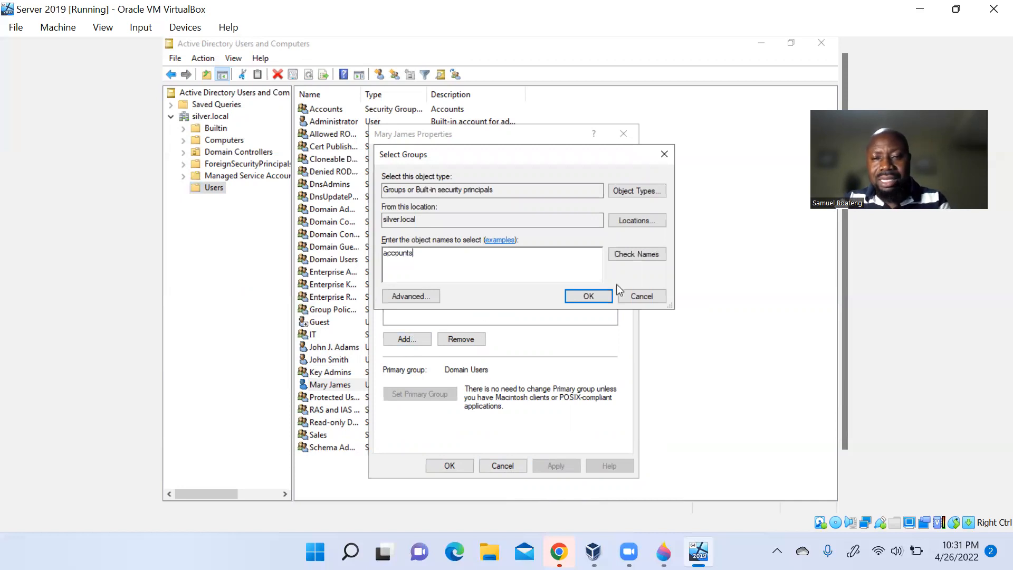
pyautogui.click(654, 262)
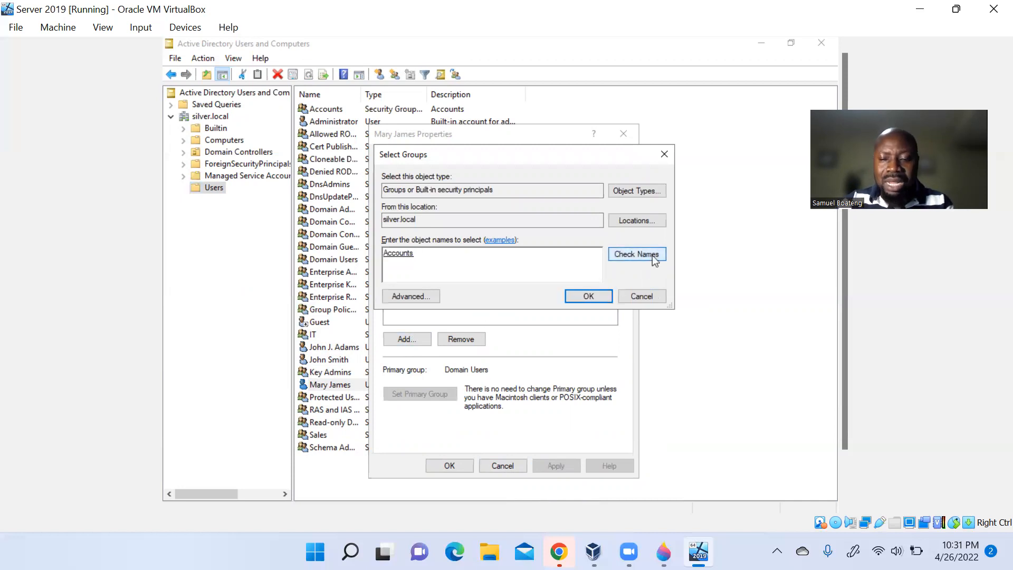
pyautogui.press('BackSpace')
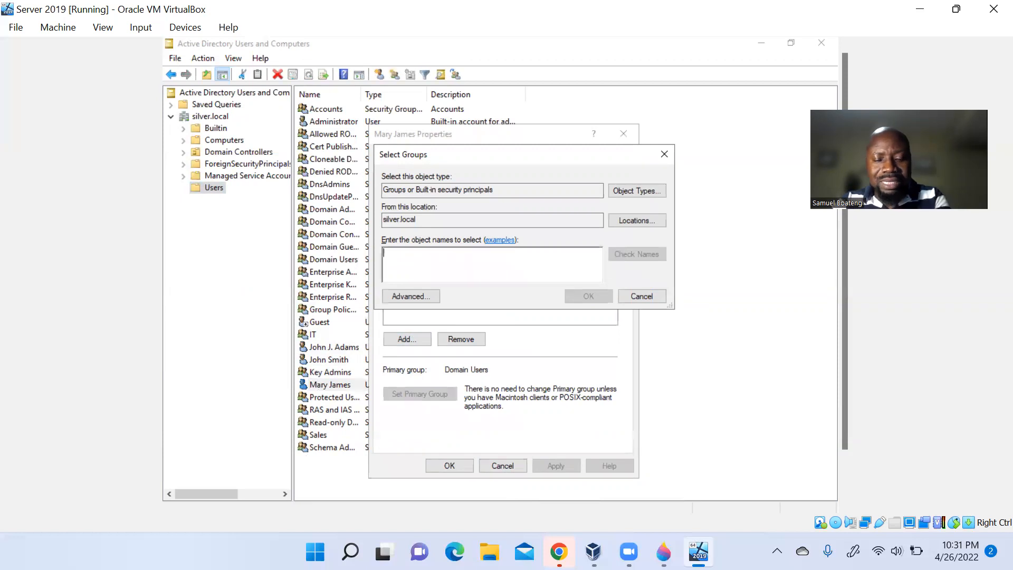
pyautogui.write('a')
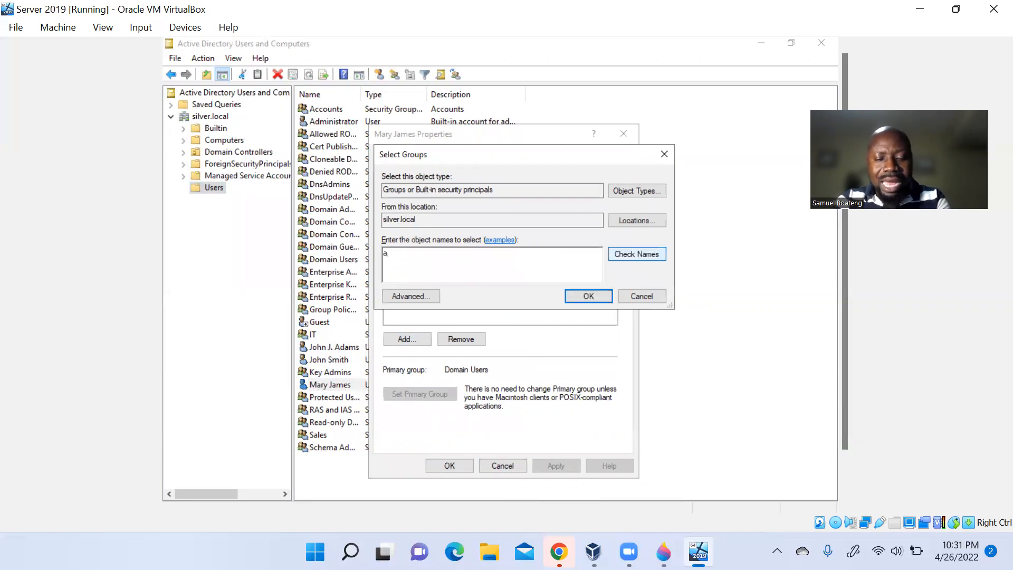
pyautogui.write('sc')
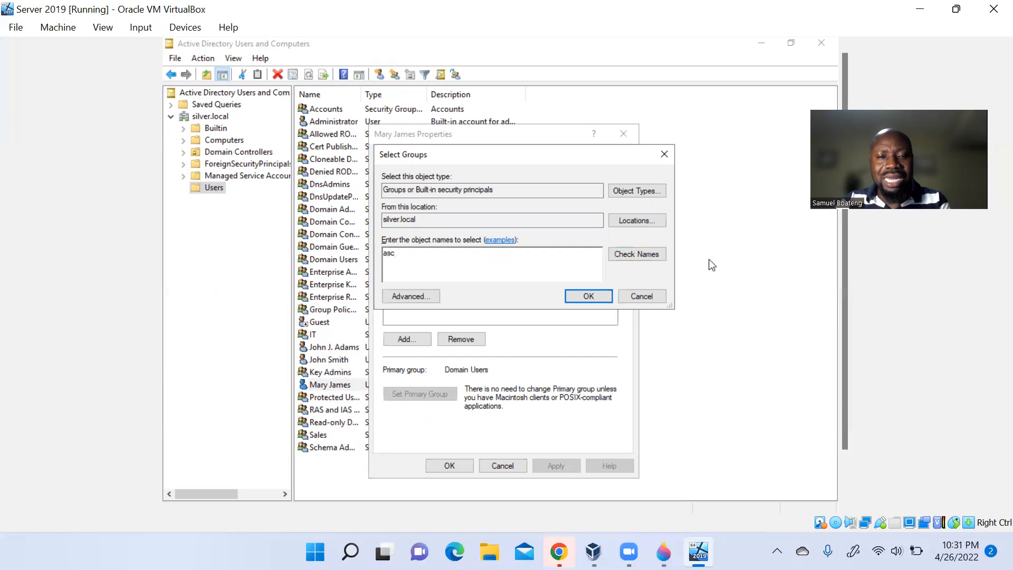
pyautogui.click(644, 255)
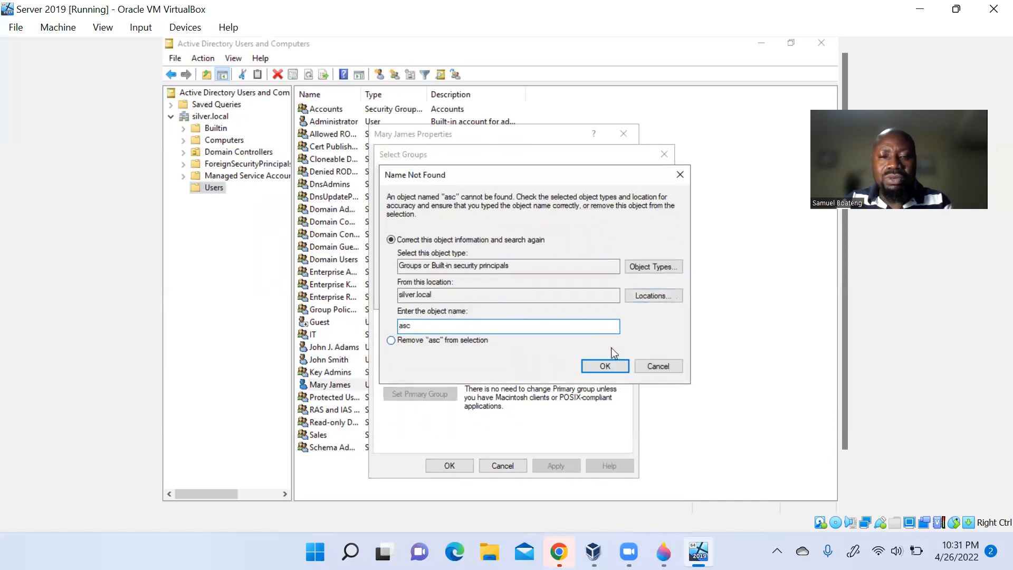
# - Dismiss the name-not-found warning and switch to the advanced group search
pyautogui.click(647, 299)
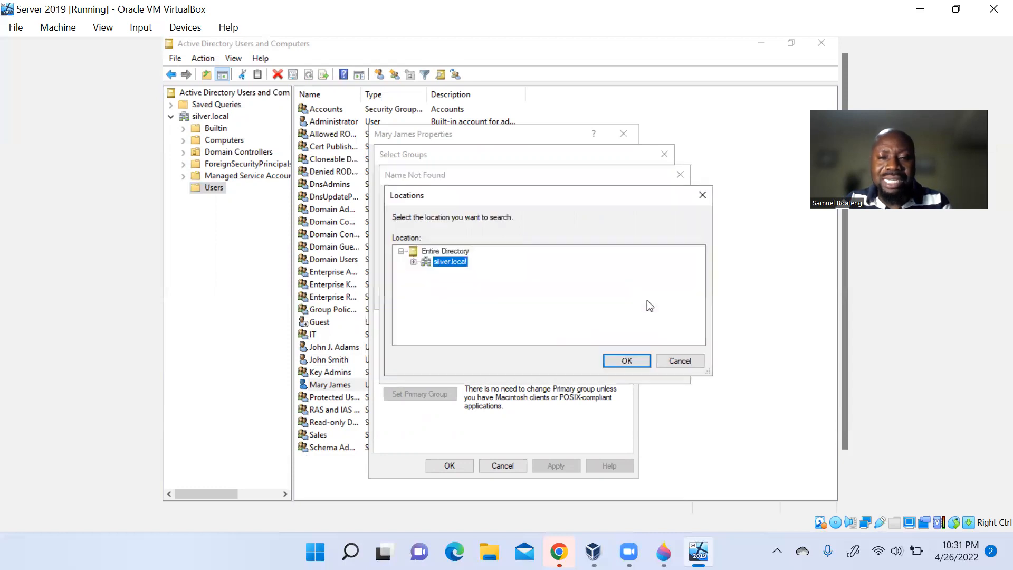
pyautogui.click(686, 363)
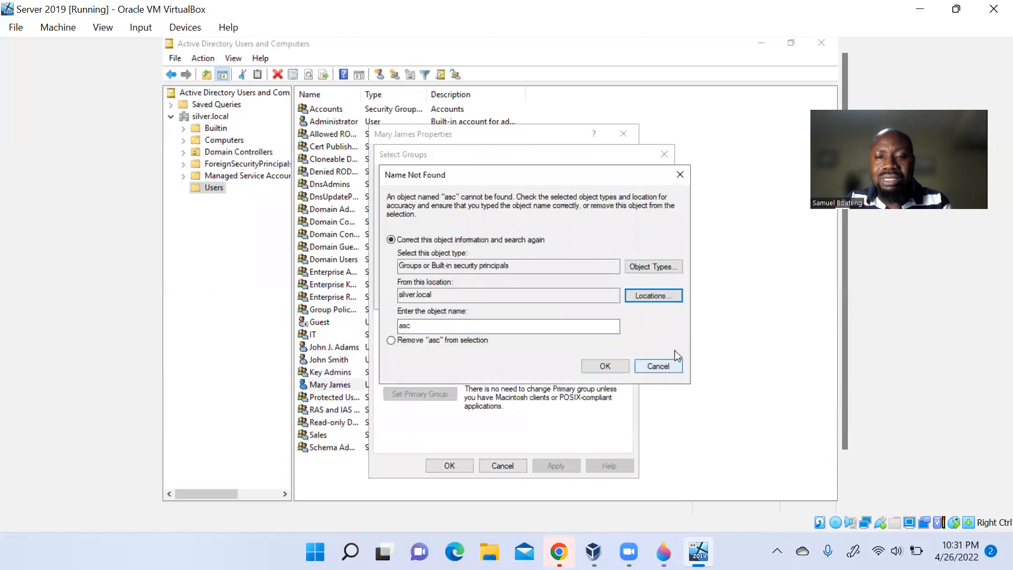
pyautogui.click(660, 366)
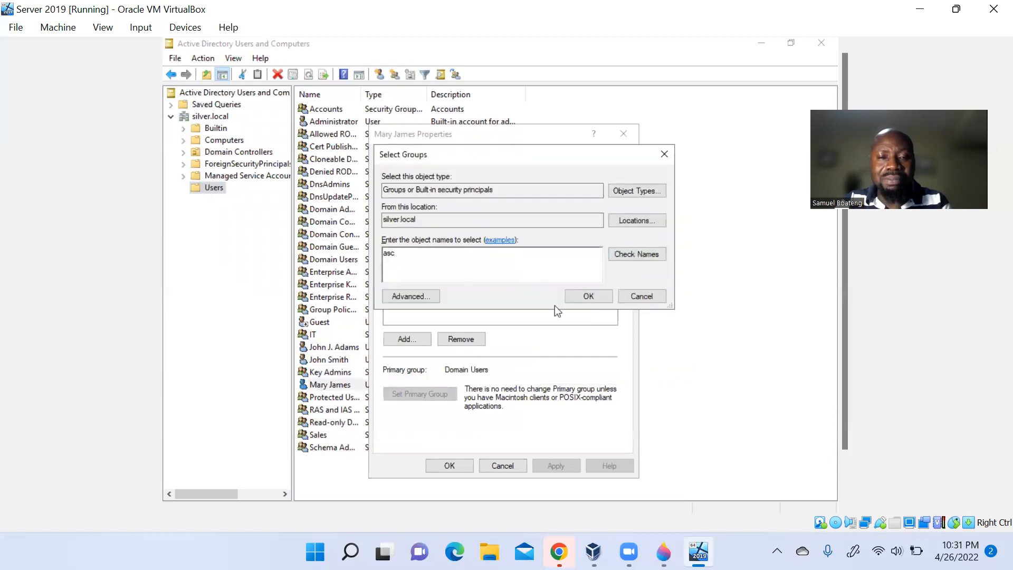
pyautogui.click(411, 297)
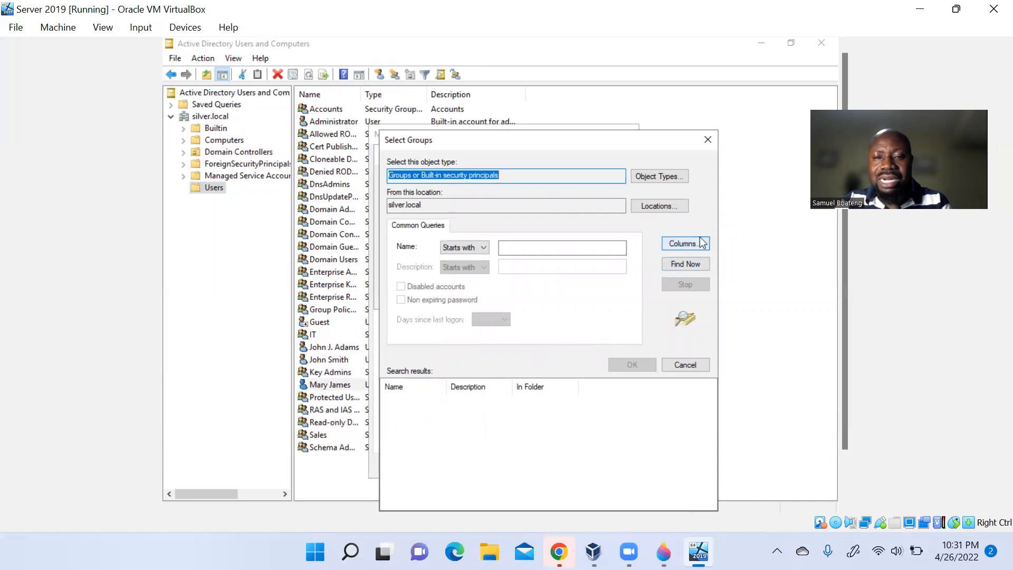
pyautogui.click(683, 264)
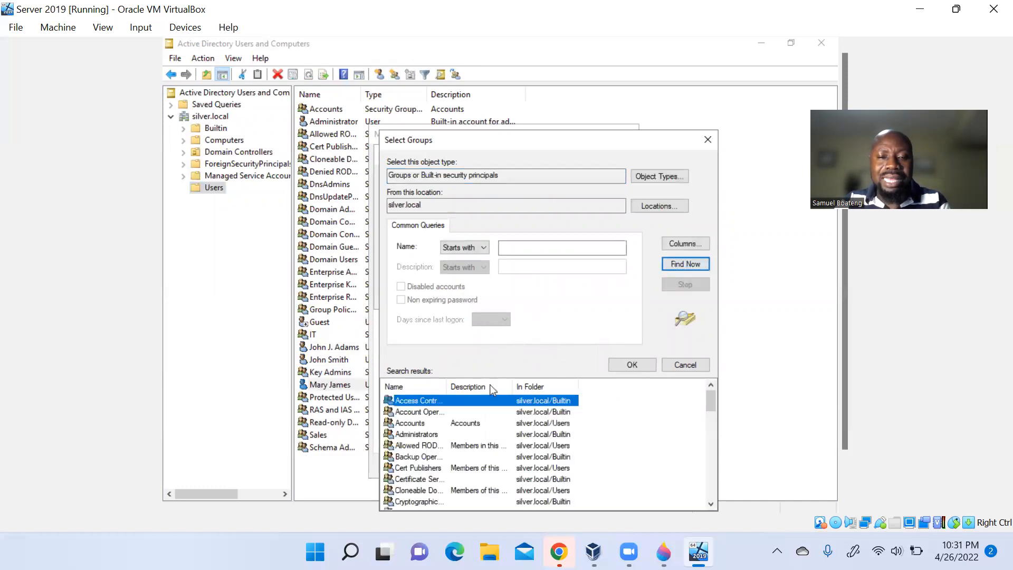
pyautogui.click(432, 425)
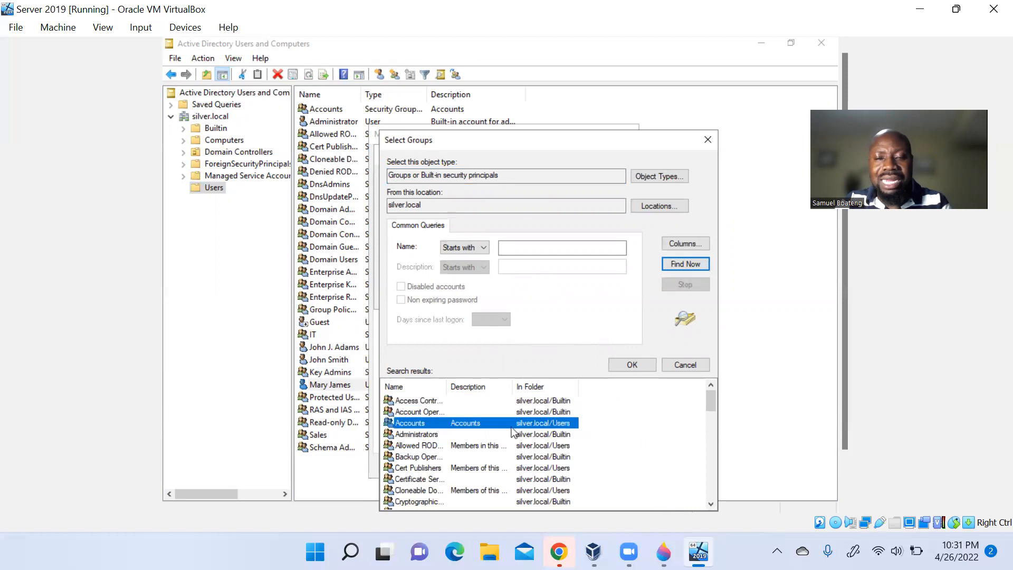
pyautogui.doubleClick(511, 424)
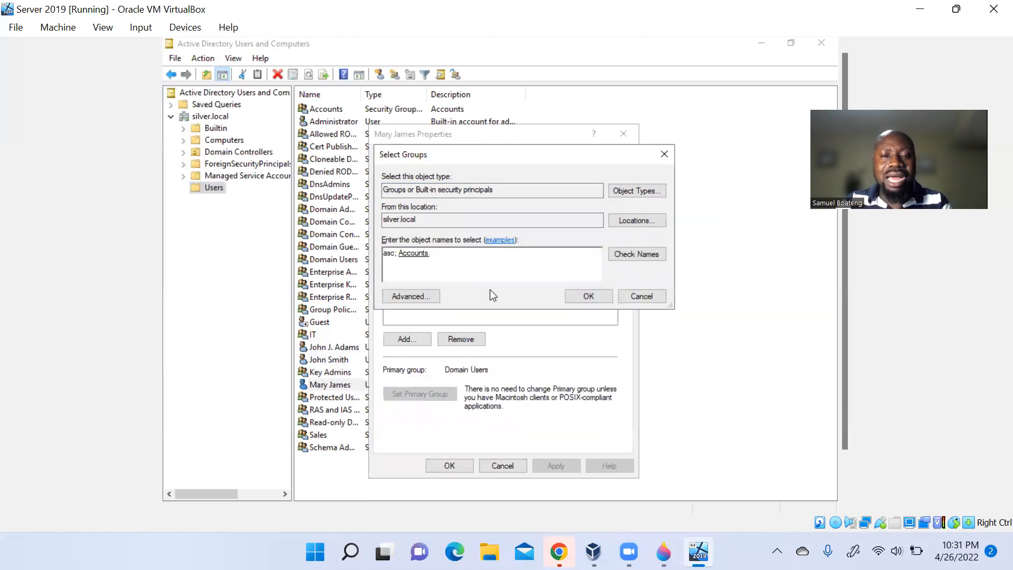
pyautogui.doubleClick(401, 253)
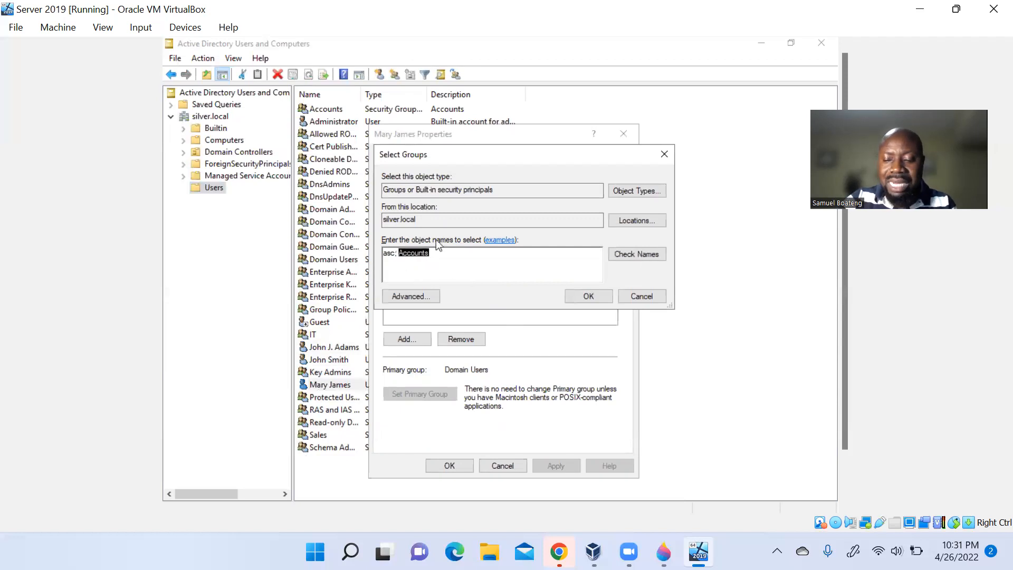
pyautogui.press('Left')
pyautogui.press('BackSpace')
pyautogui.press('BackSpace')
pyautogui.press('BackSpace')
pyautogui.press('BackSpace')
pyautogui.press('BackSpace')
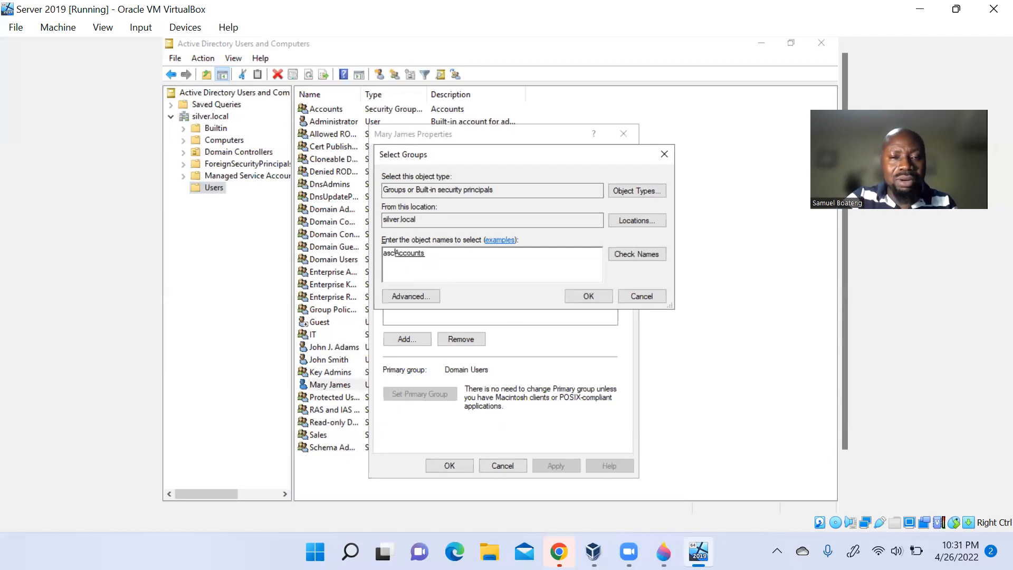
pyautogui.click(600, 296)
pyautogui.click(558, 468)
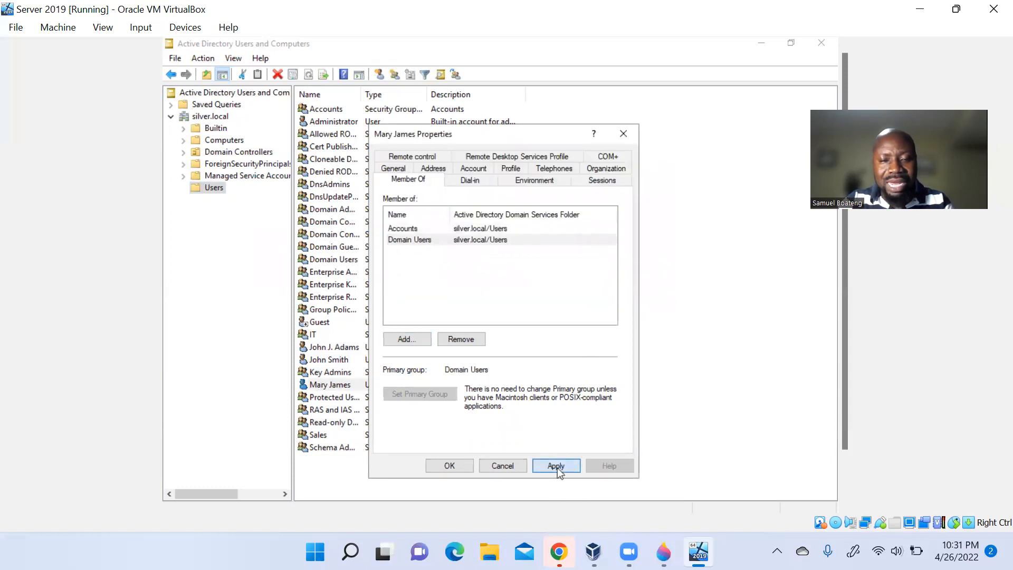
pyautogui.click(450, 467)
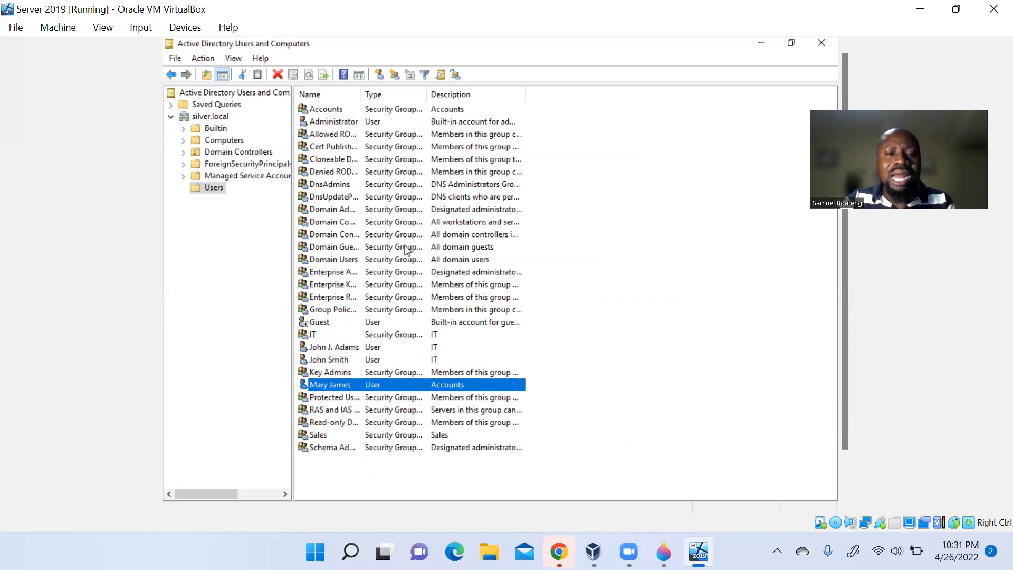
# - Copy the Accounts user as James Doe with logon name jdo
pyautogui.rightClick(382, 389)
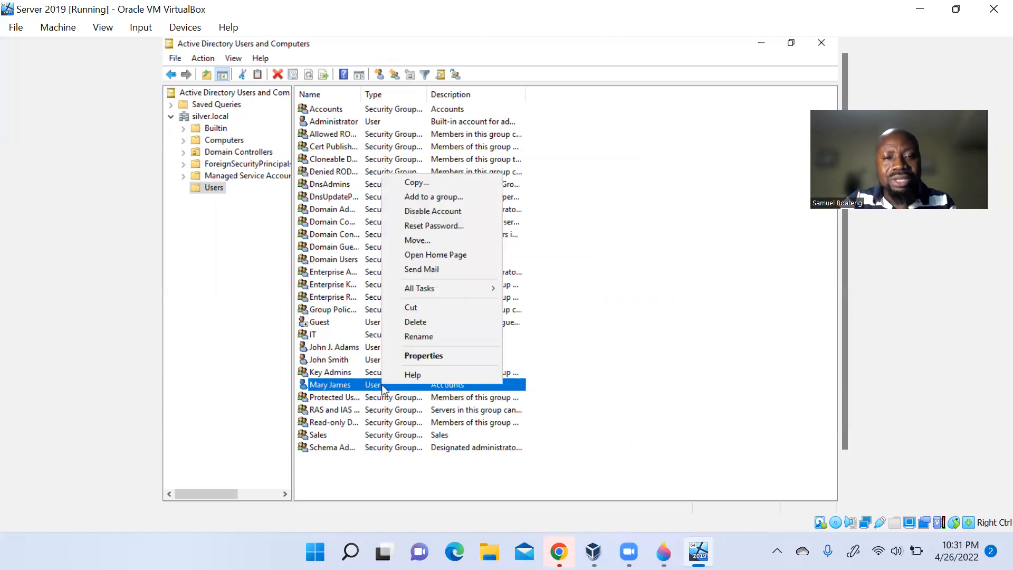
pyautogui.click(414, 181)
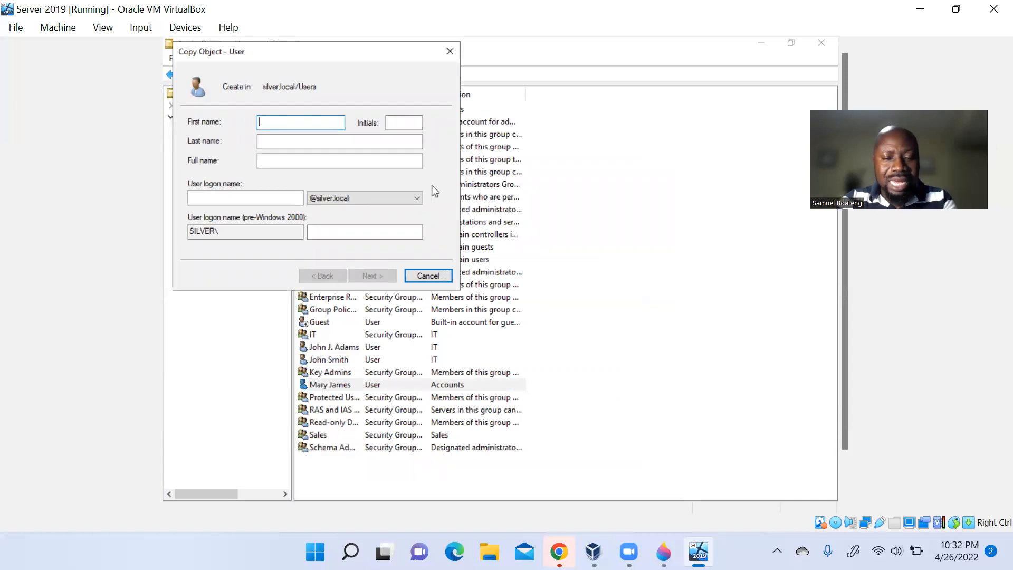
pyautogui.write('James ')
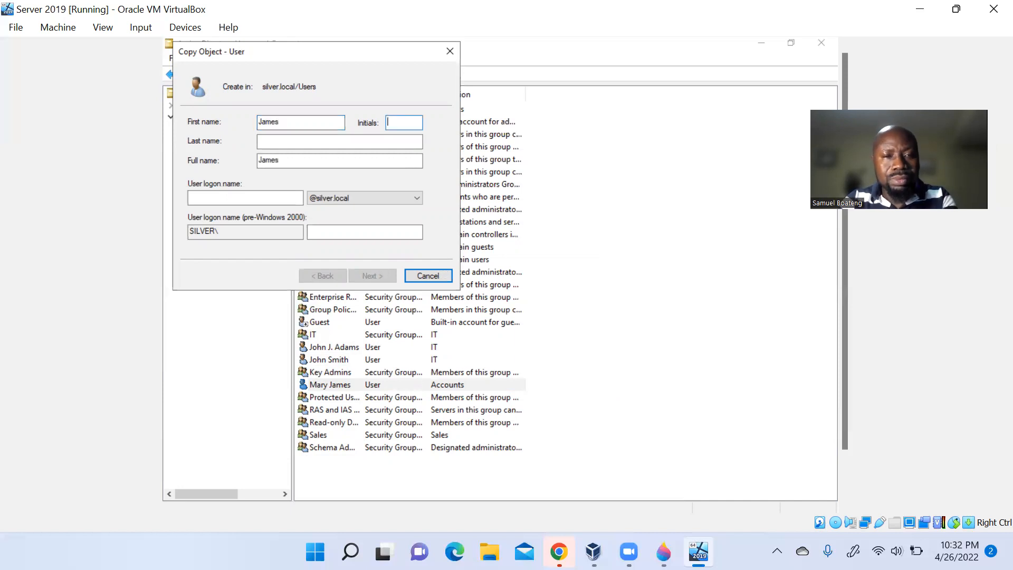
pyautogui.write('Do')
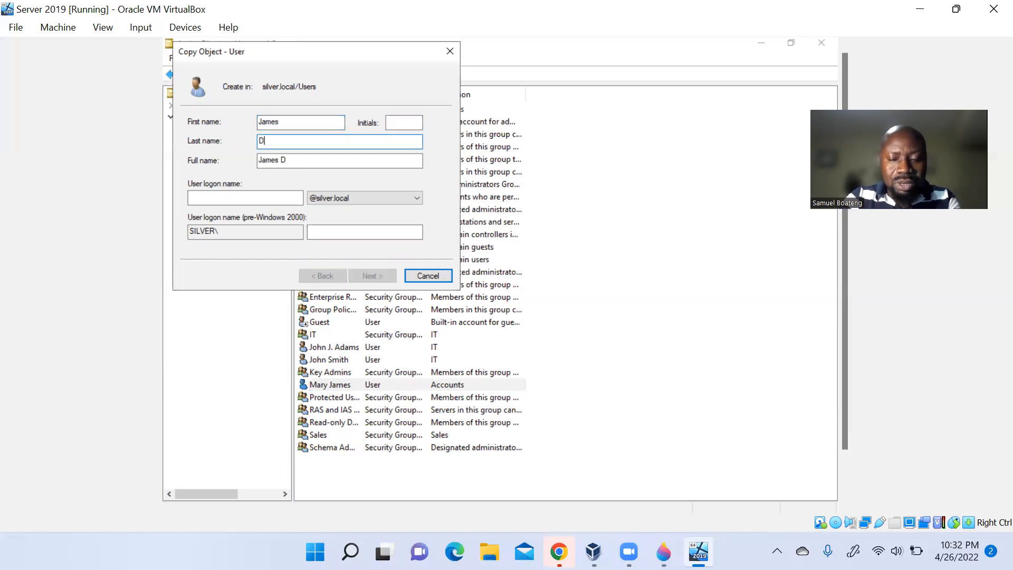
pyautogui.write('e')
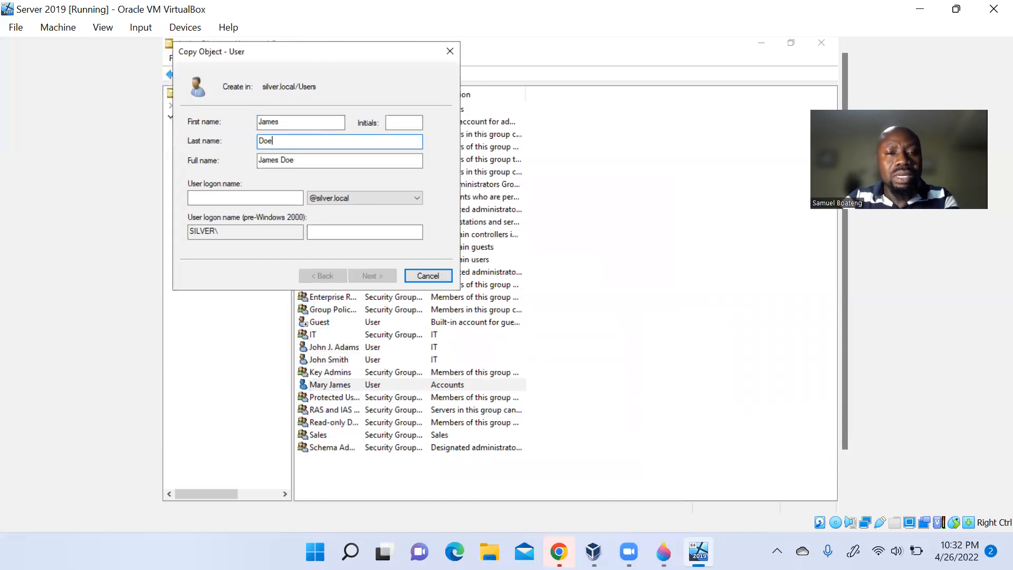
pyautogui.press('Tab')
pyautogui.press('Tab')
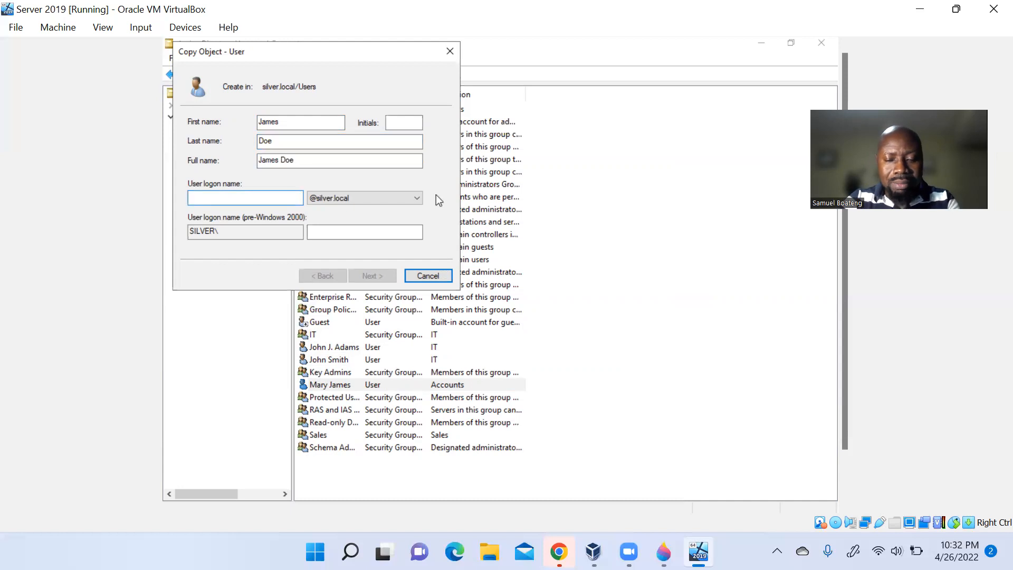
pyautogui.write('jdoe')
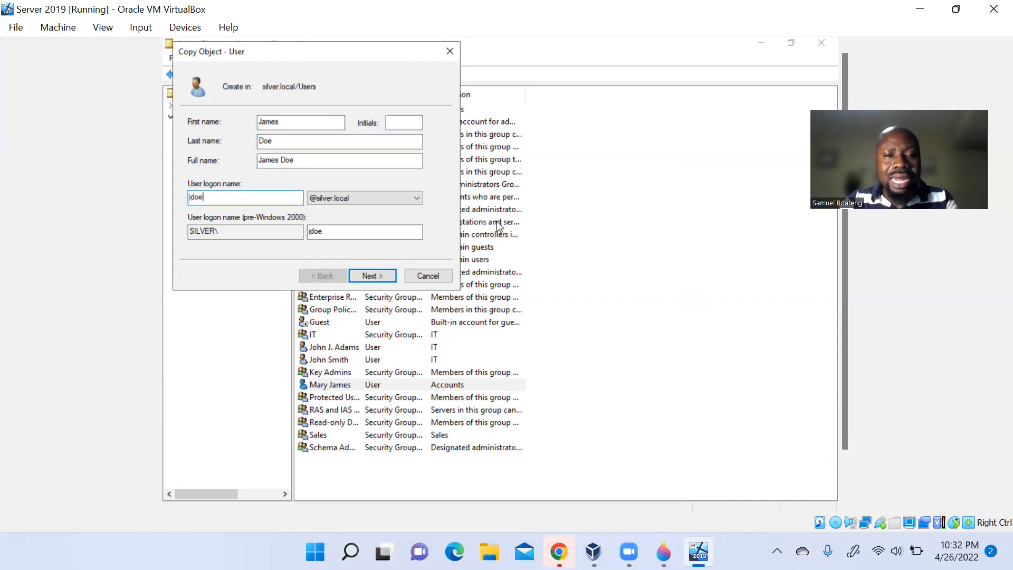
pyautogui.click(371, 275)
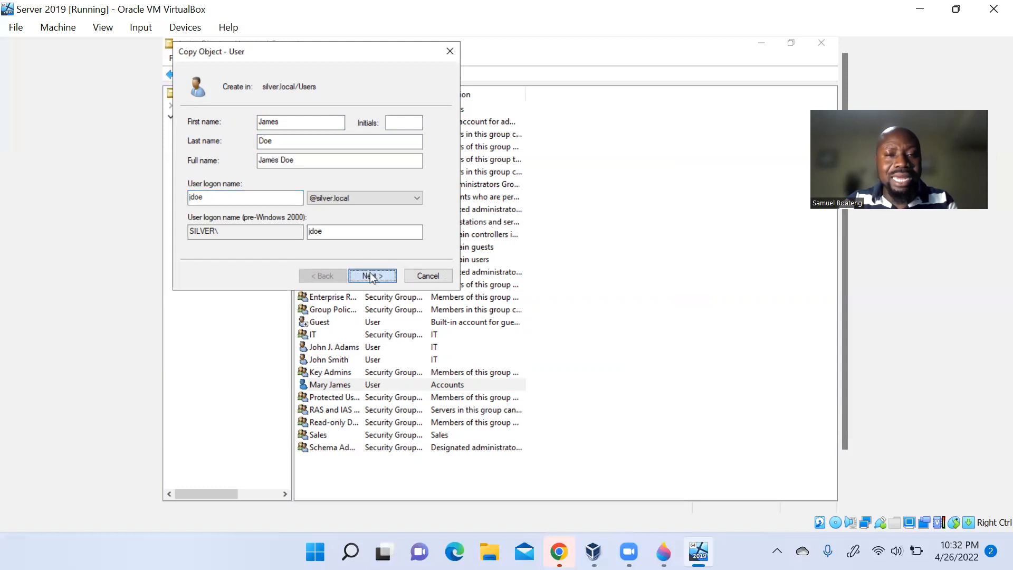
# - Enter and confirm the copied account's password and advance to the summary
pyautogui.write('•••••')
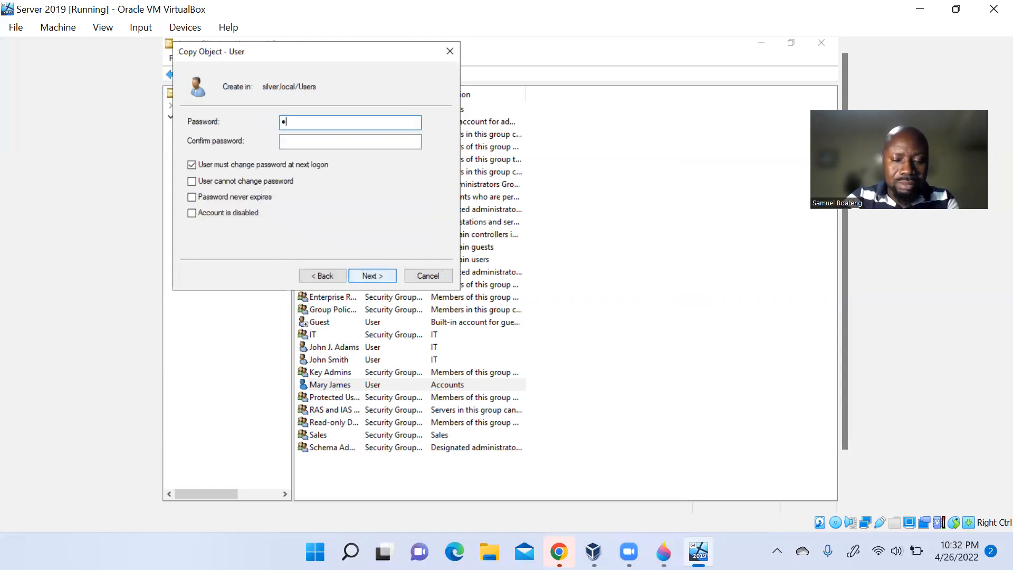
pyautogui.write('•••')
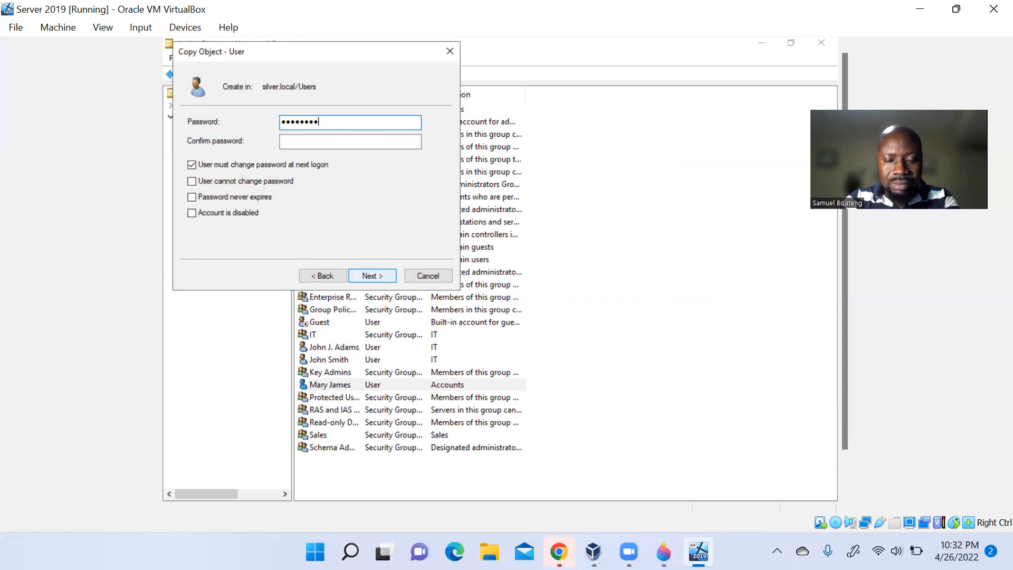
pyautogui.write('•••')
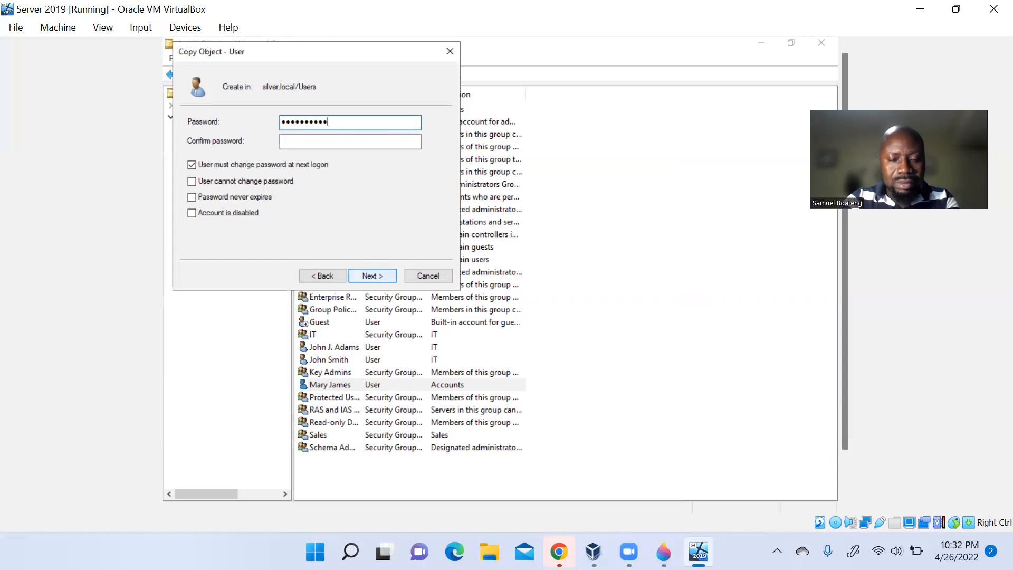
pyautogui.press('Tab')
pyautogui.write('•••••••••••')
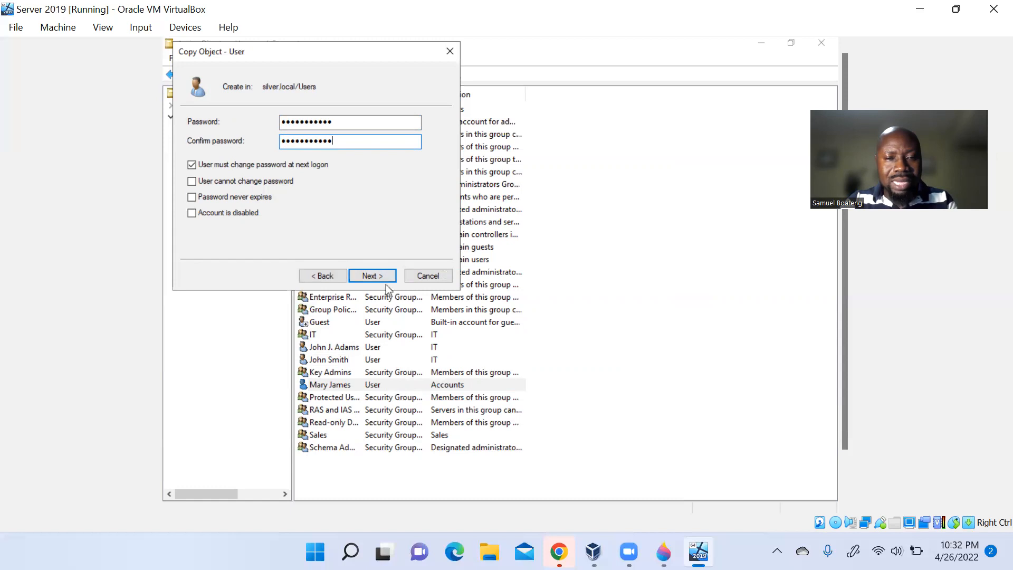
pyautogui.click(379, 275)
# - Finish creating the copied user and confirm it belongs to the Accounts group
pyautogui.click(373, 279)
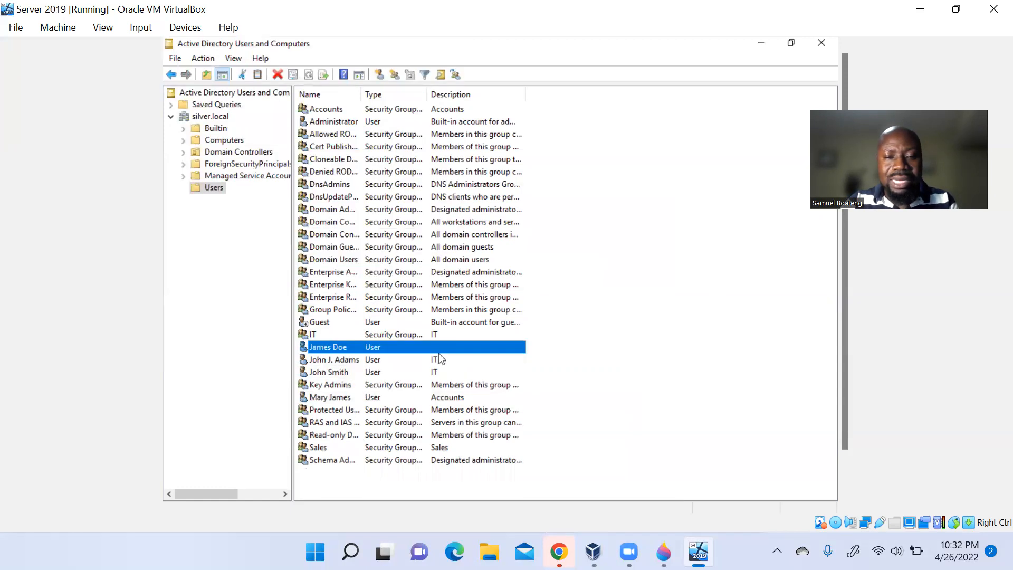
pyautogui.doubleClick(439, 352)
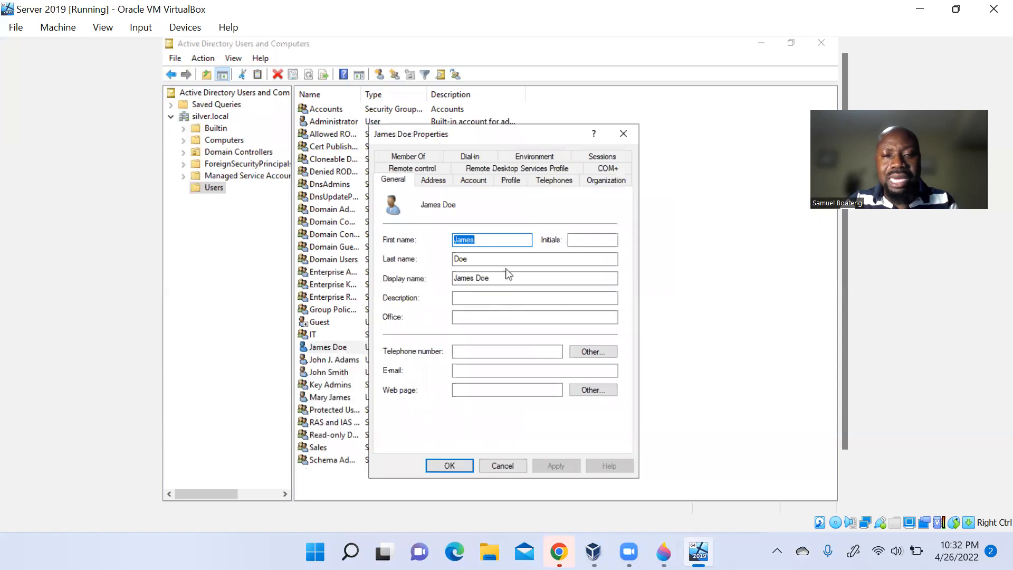
pyautogui.click(415, 156)
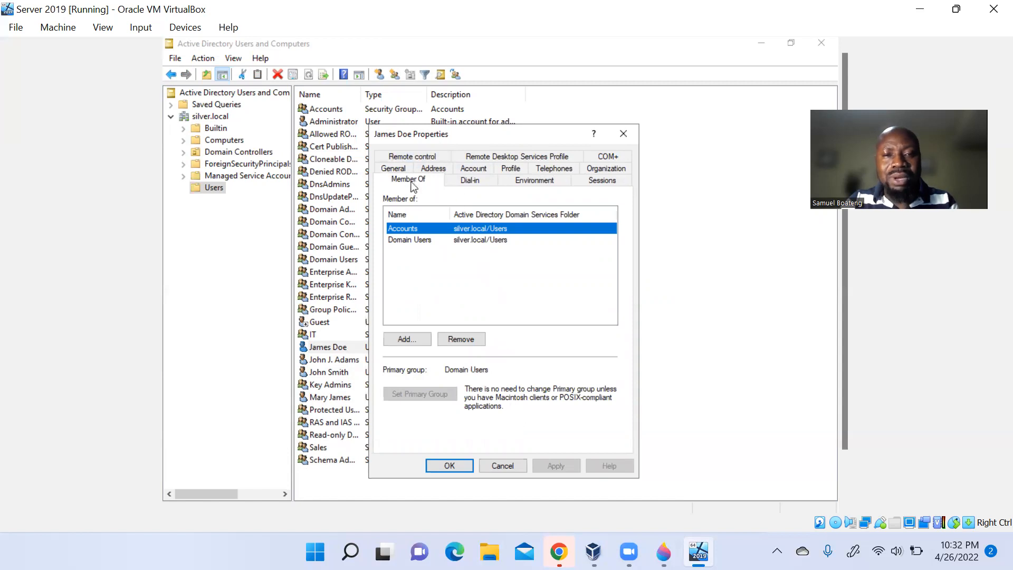
pyautogui.click(400, 169)
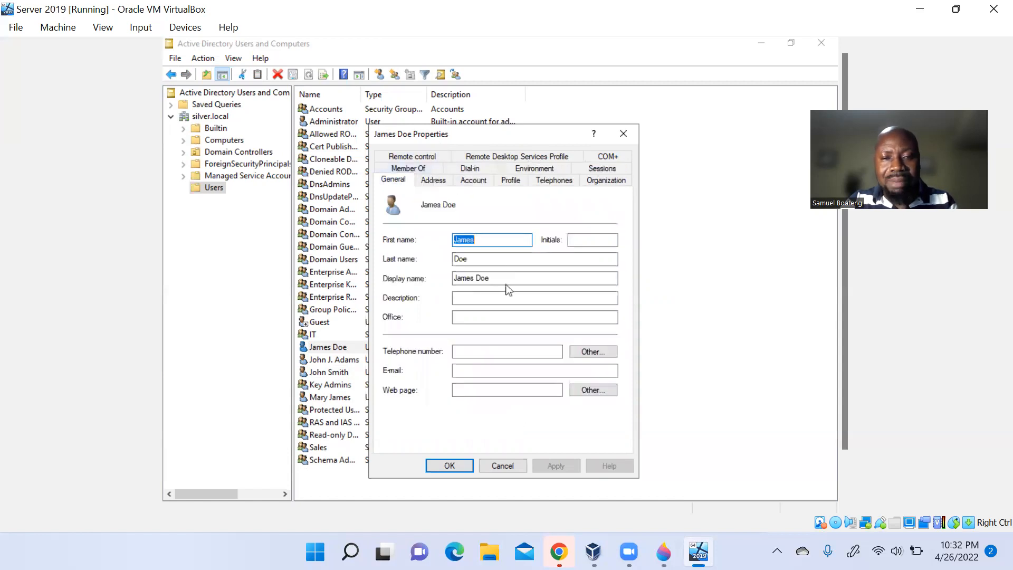
# - Enter 'Accounts' as the new user's description and apply it
pyautogui.click(477, 300)
pyautogui.write('Accounts')
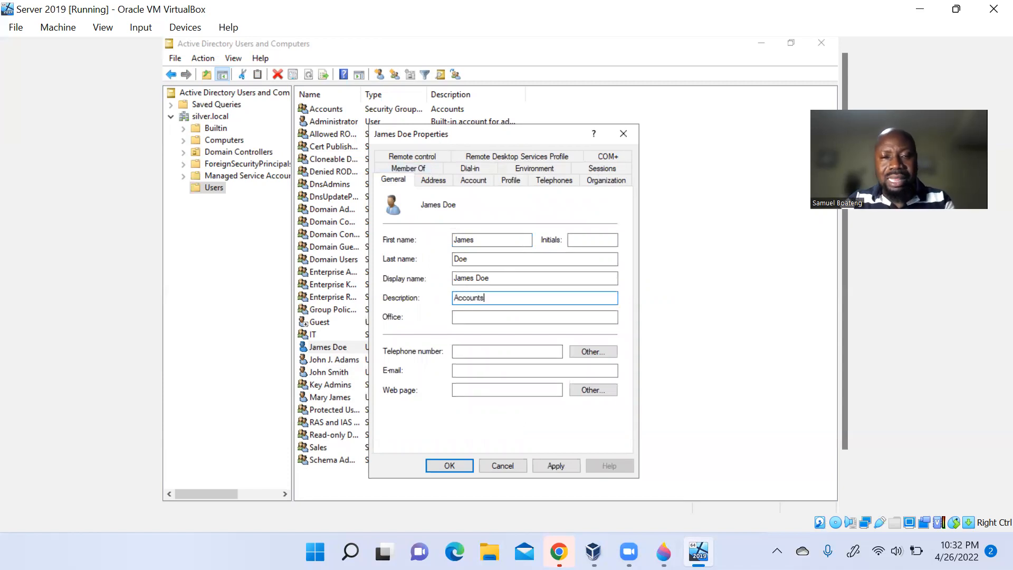
pyautogui.click(556, 466)
pyautogui.click(452, 467)
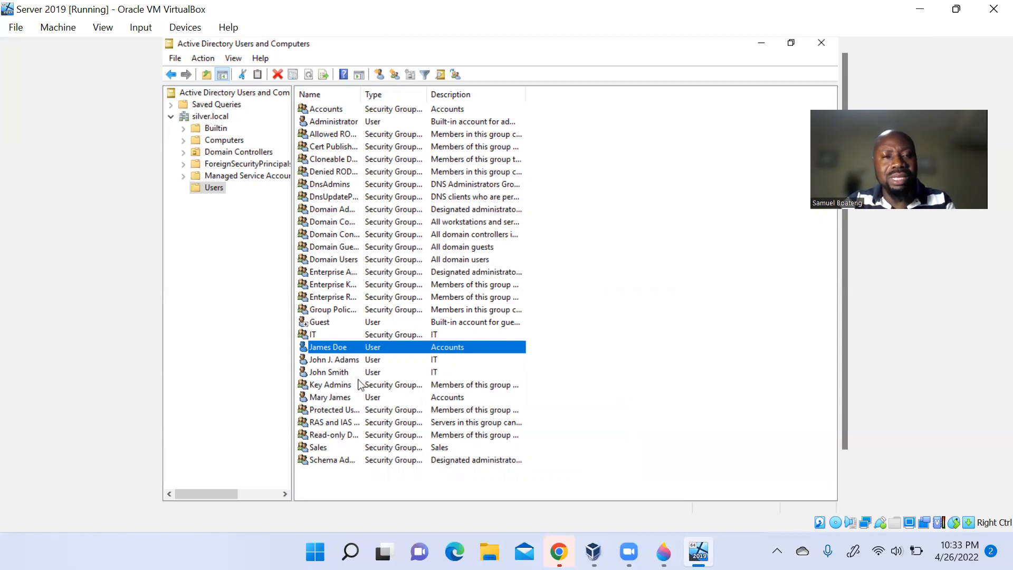
# - Review the Administrator account's group memberships, close its properties and cancel the accidental rename
pyautogui.click(337, 114)
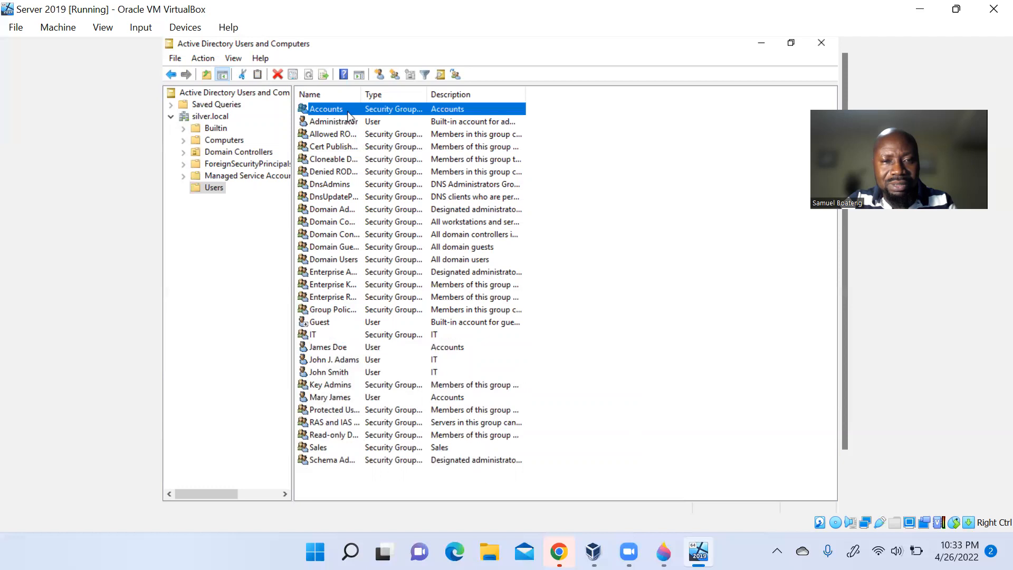
pyautogui.click(341, 121)
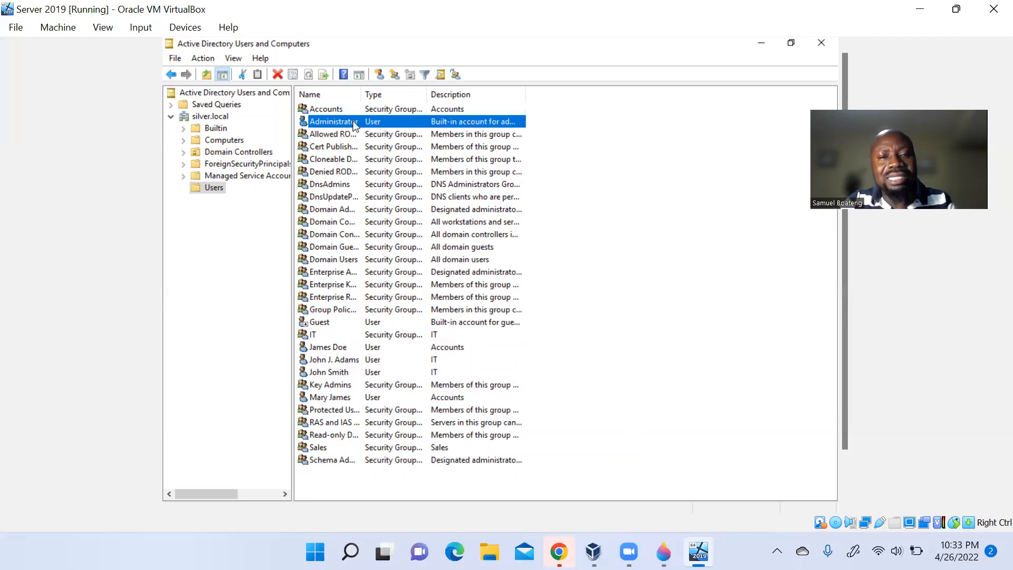
pyautogui.doubleClick(353, 125)
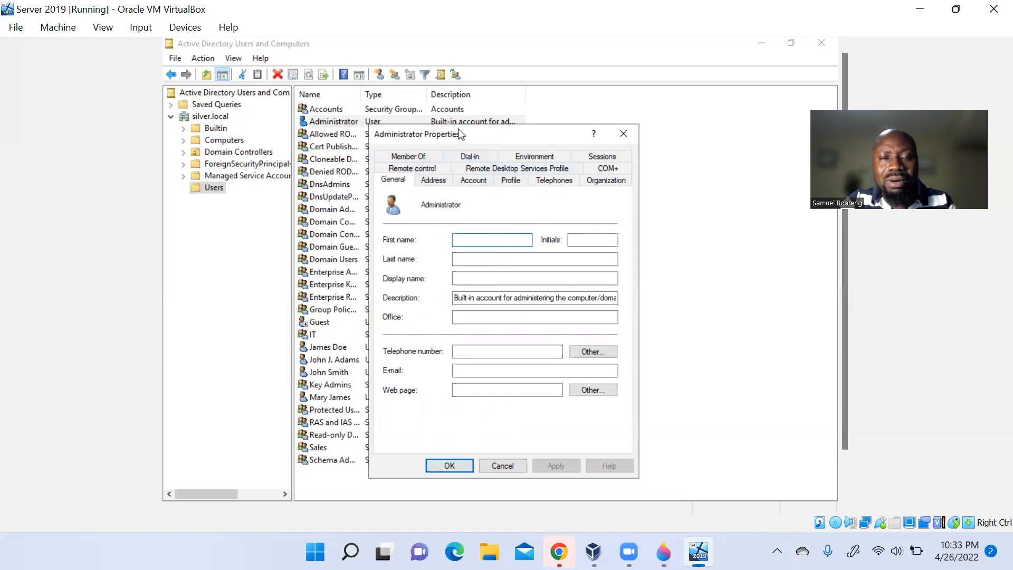
pyautogui.click(416, 156)
pyautogui.click(623, 133)
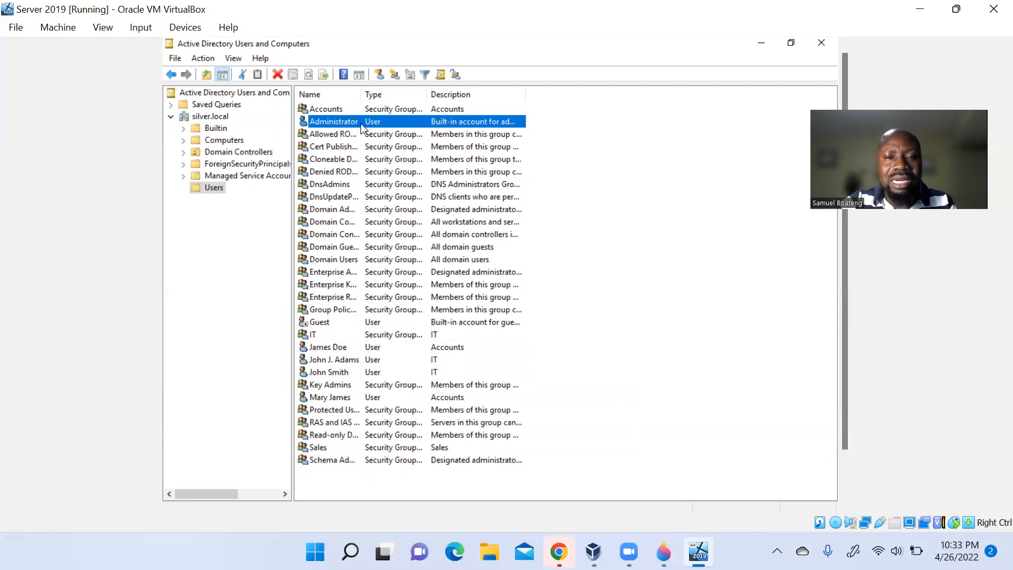
pyautogui.click(361, 123)
pyautogui.click(381, 124)
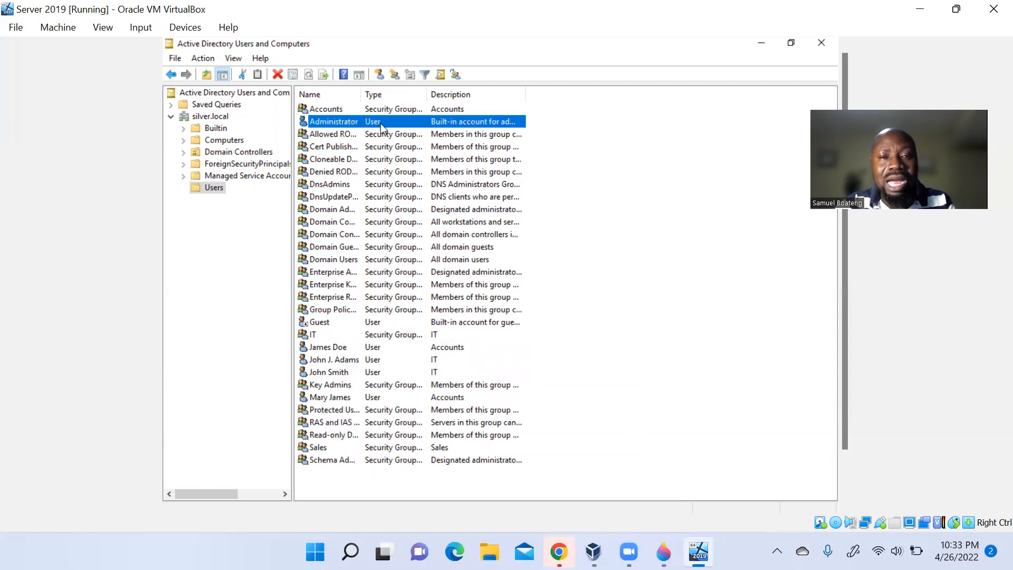
# - Copy the Administrator account, entering the new user's first name, last name and logon name
pyautogui.rightClick(381, 123)
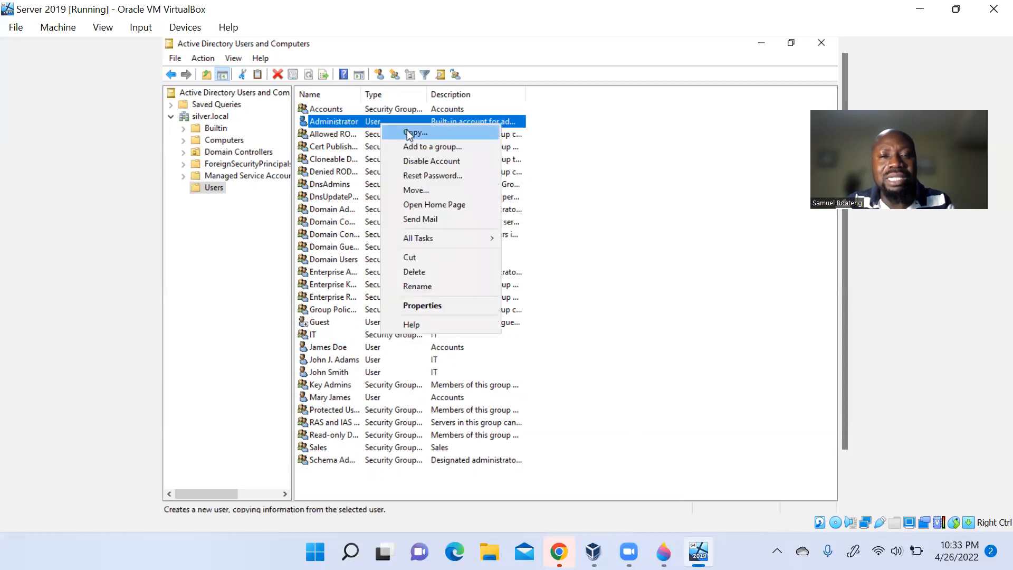
pyautogui.click(407, 131)
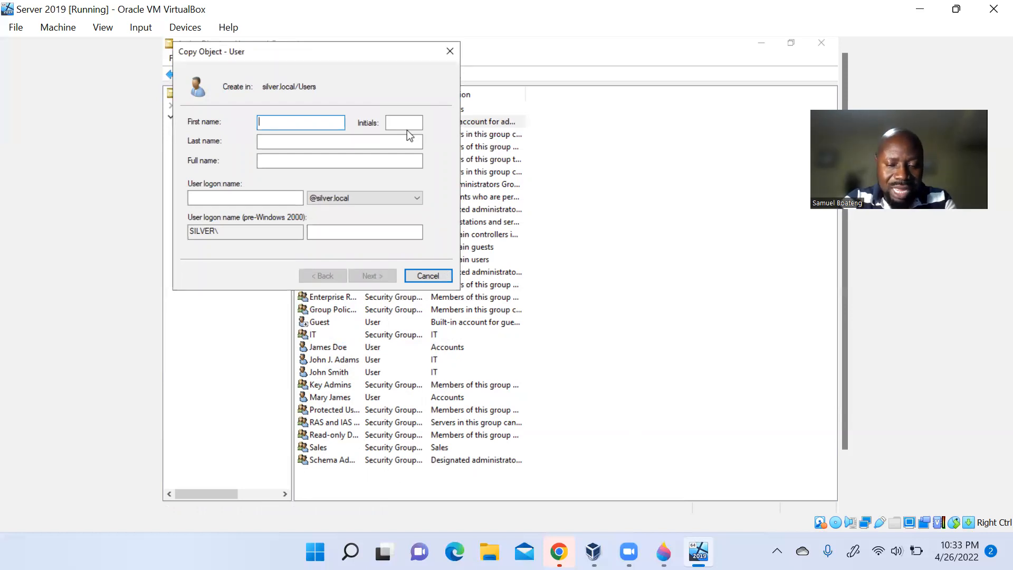
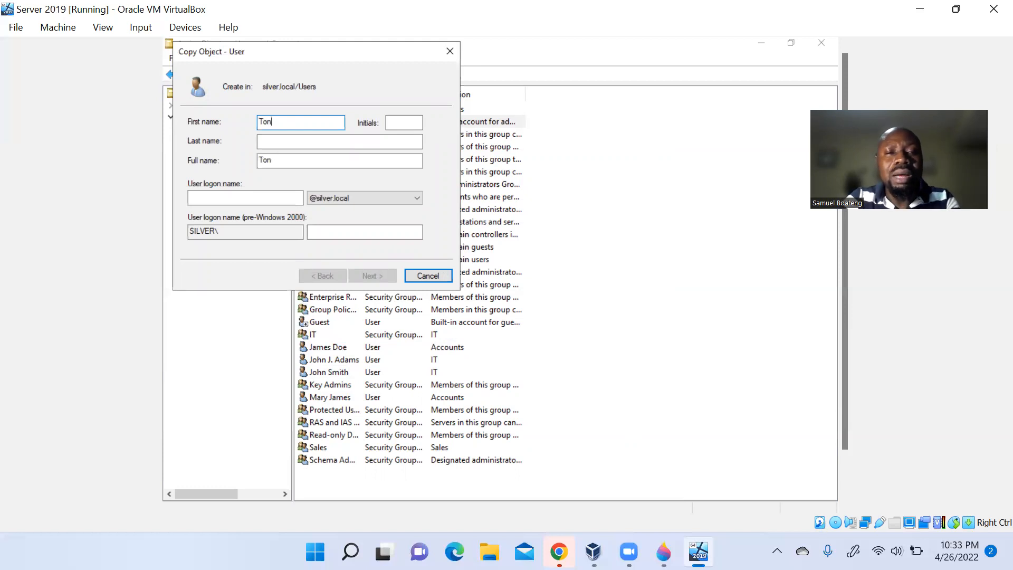
pyautogui.press('Tab')
pyautogui.press('Tab')
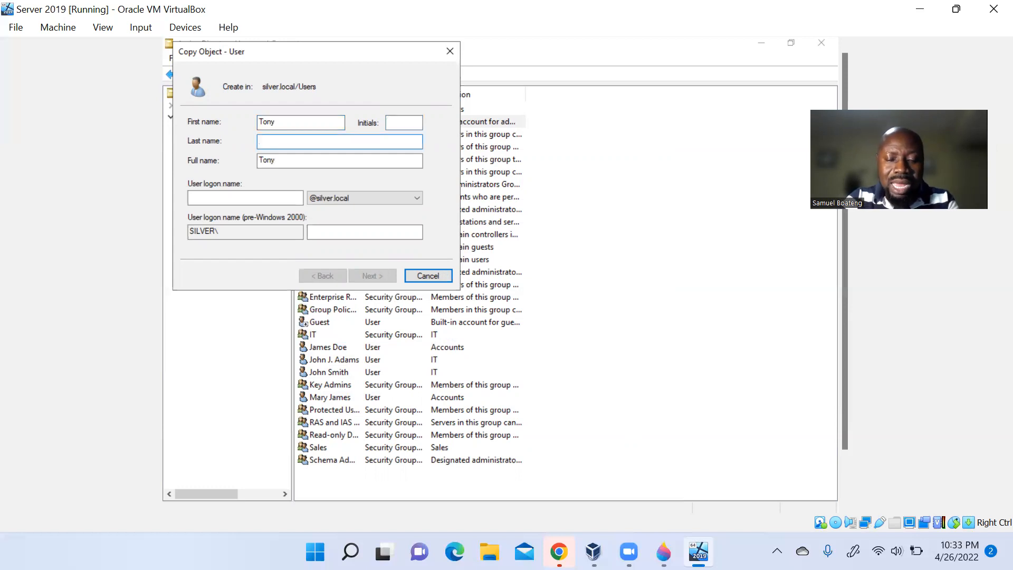
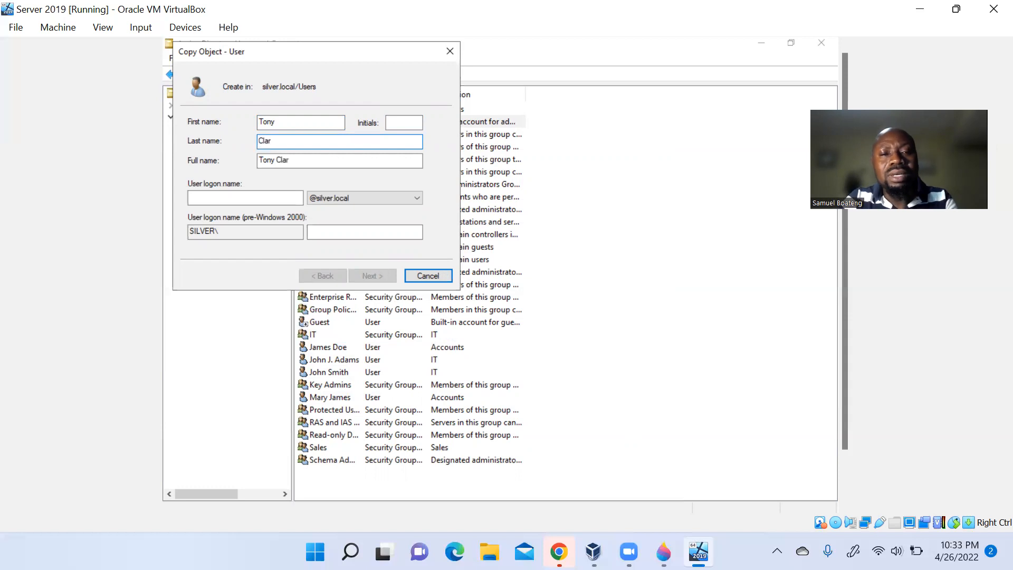
pyautogui.press('Tab')
pyautogui.press('Tab')
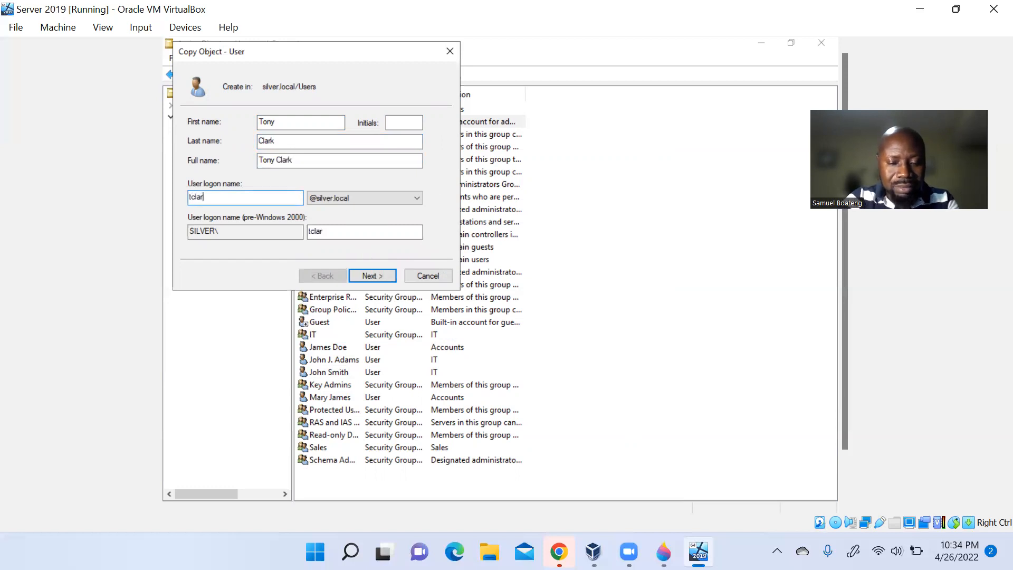
pyautogui.click(381, 276)
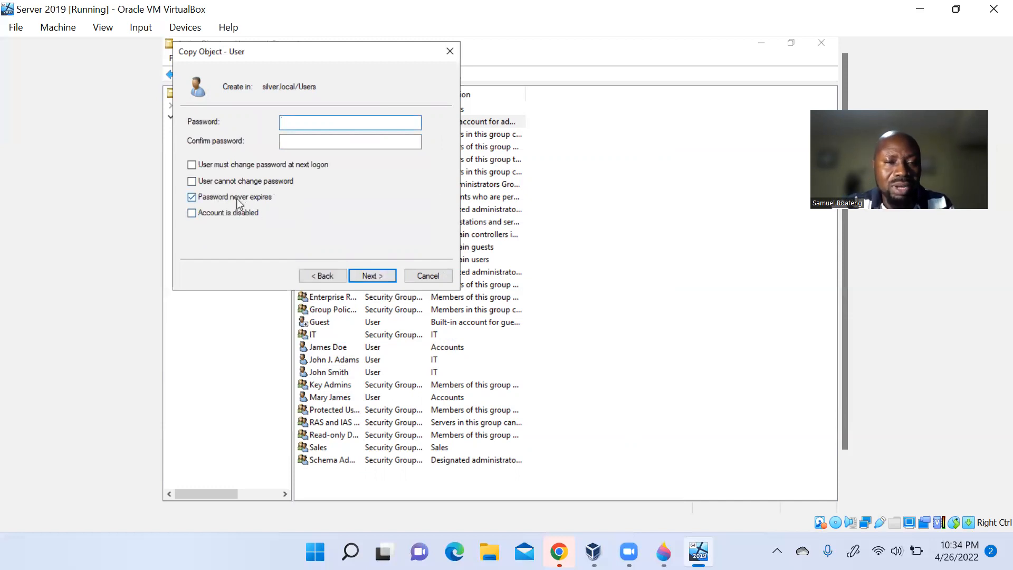
# - Require a password change at next logon instead of never-expiring, and enter the password twice
pyautogui.click(192, 198)
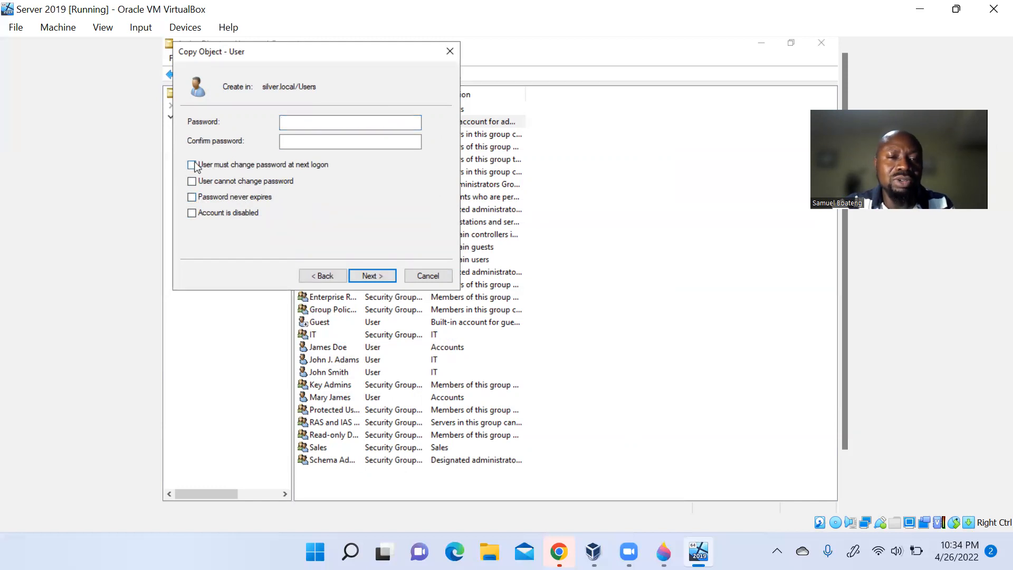
pyautogui.click(192, 165)
pyautogui.click(381, 124)
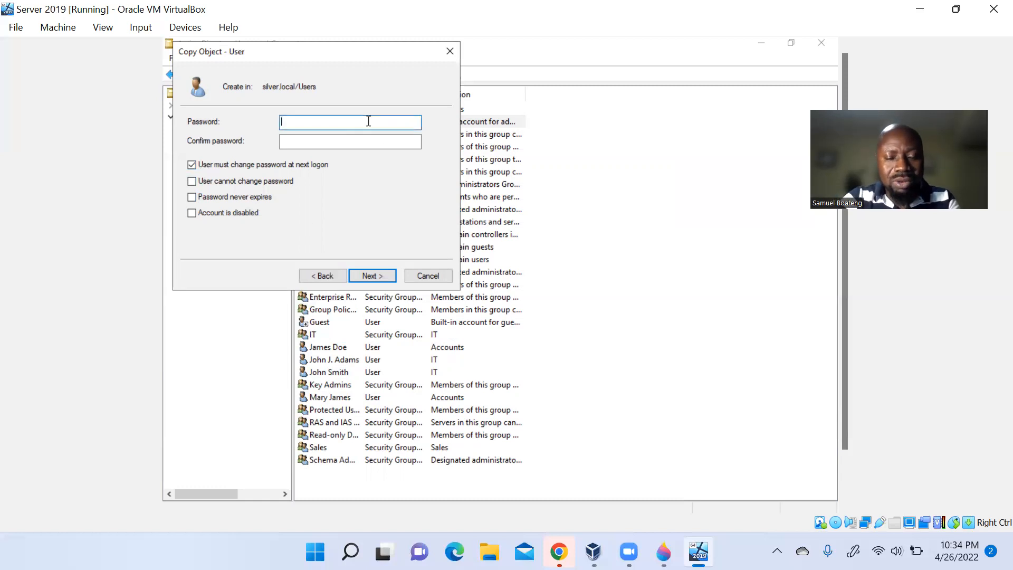
pyautogui.write('••••••')
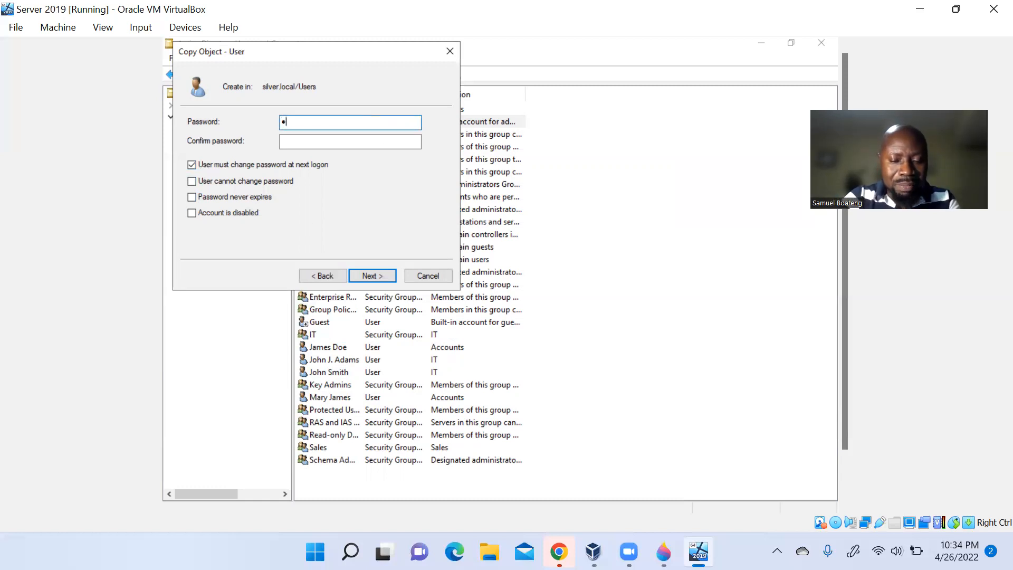
pyautogui.write('••••')
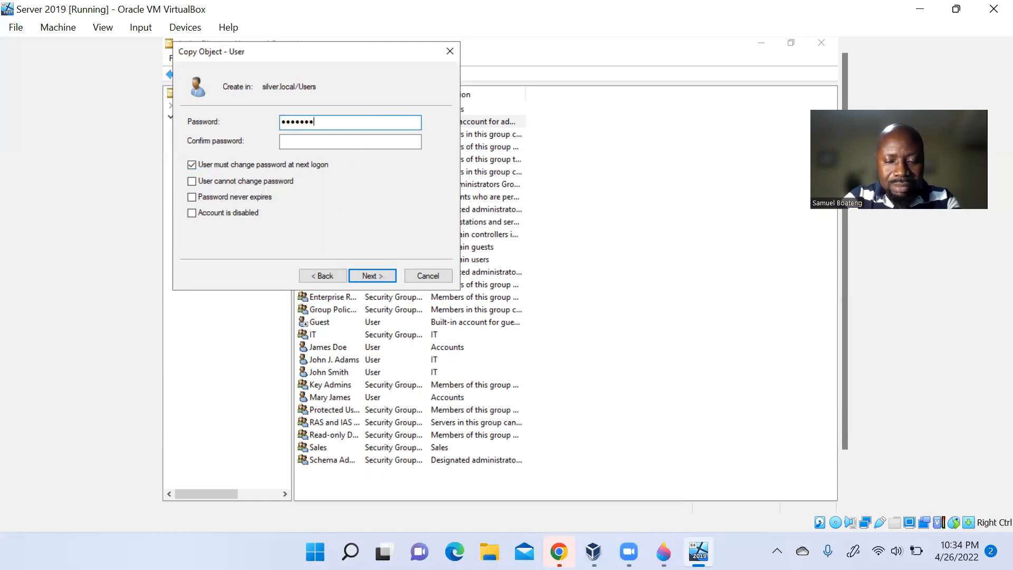
pyautogui.write('•')
pyautogui.press('Tab')
pyautogui.write('••••••••')
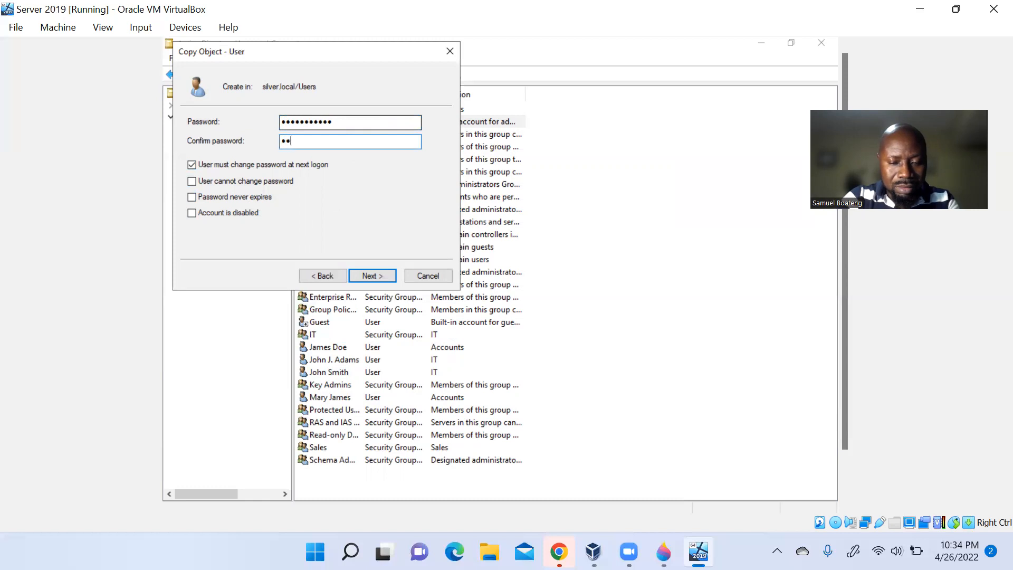
pyautogui.write('•••')
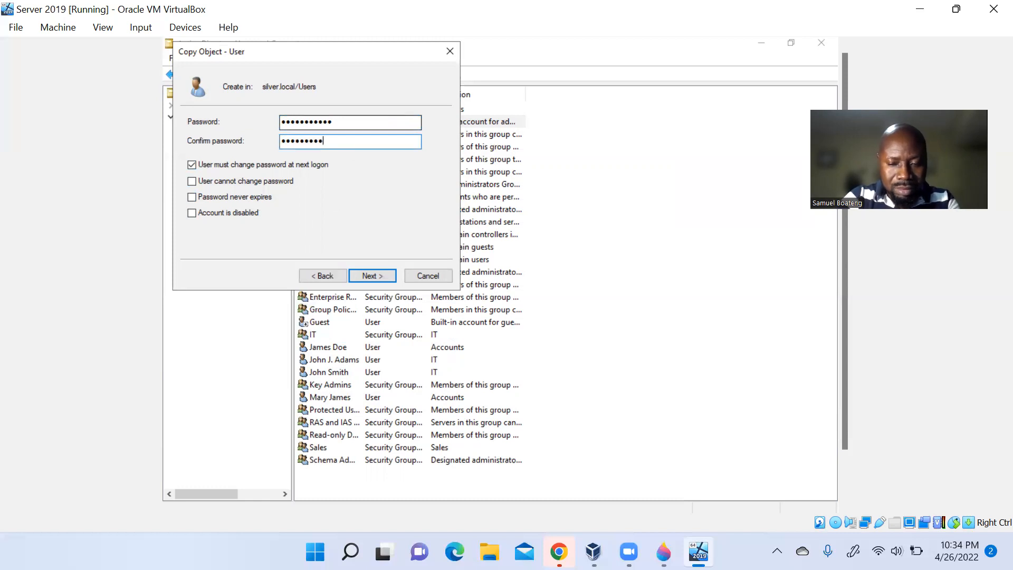
pyautogui.click(373, 275)
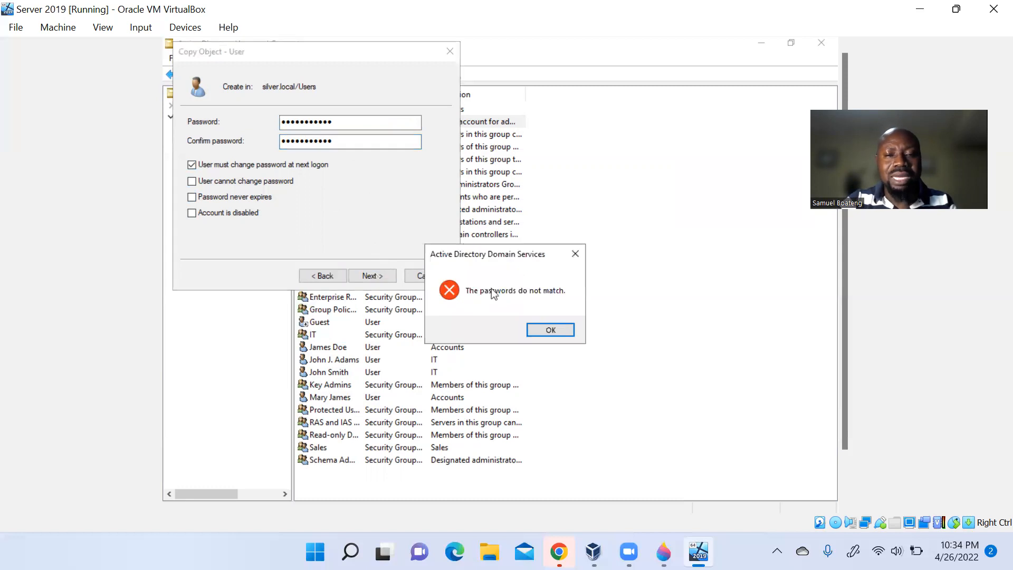
# - After the mismatch error, re-enter matching passwords and finish creating the account
pyautogui.click(552, 331)
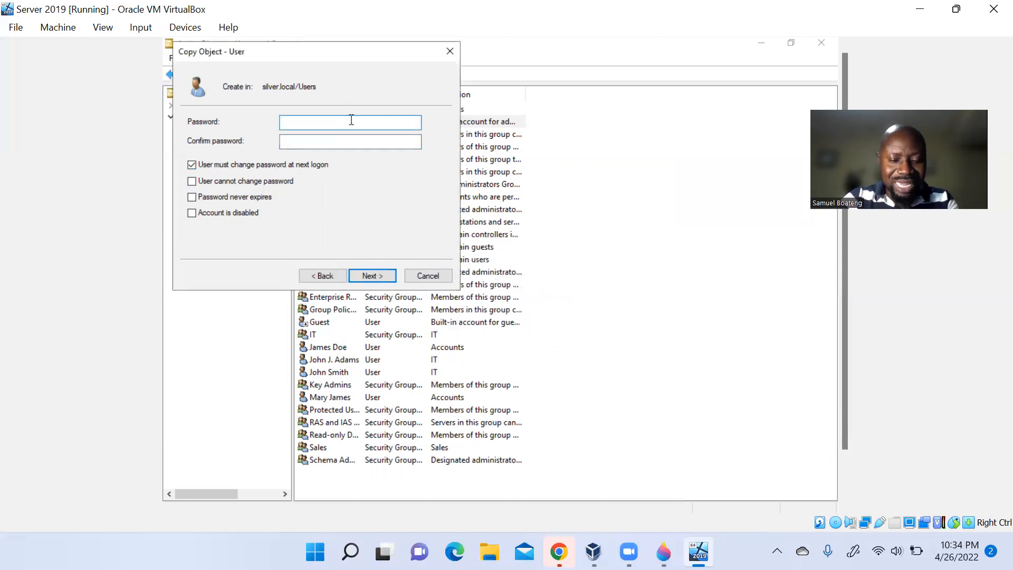
pyautogui.write('•••••••••')
pyautogui.press('Tab')
pyautogui.write('••••')
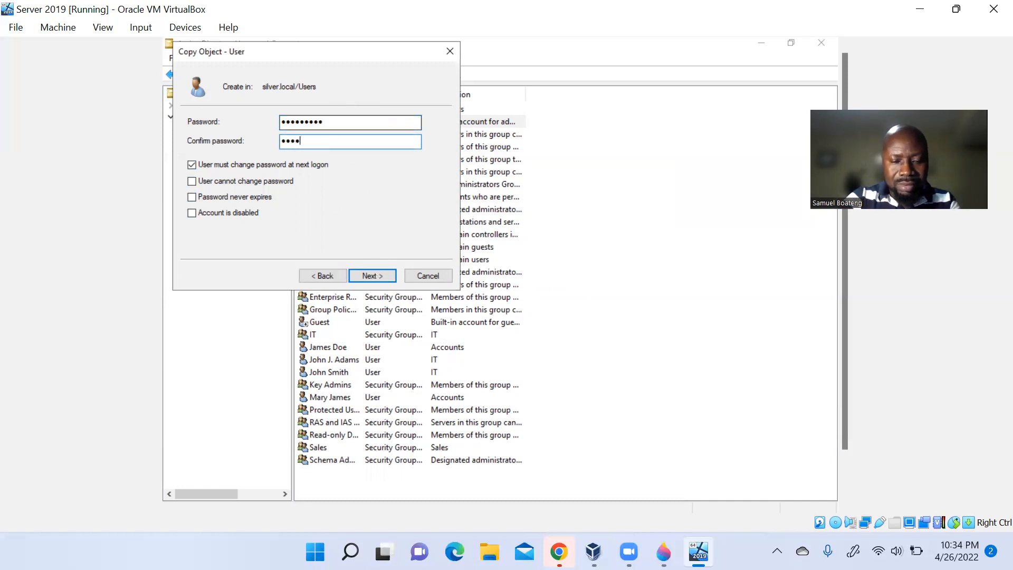
pyautogui.write('•••••')
pyautogui.click(383, 282)
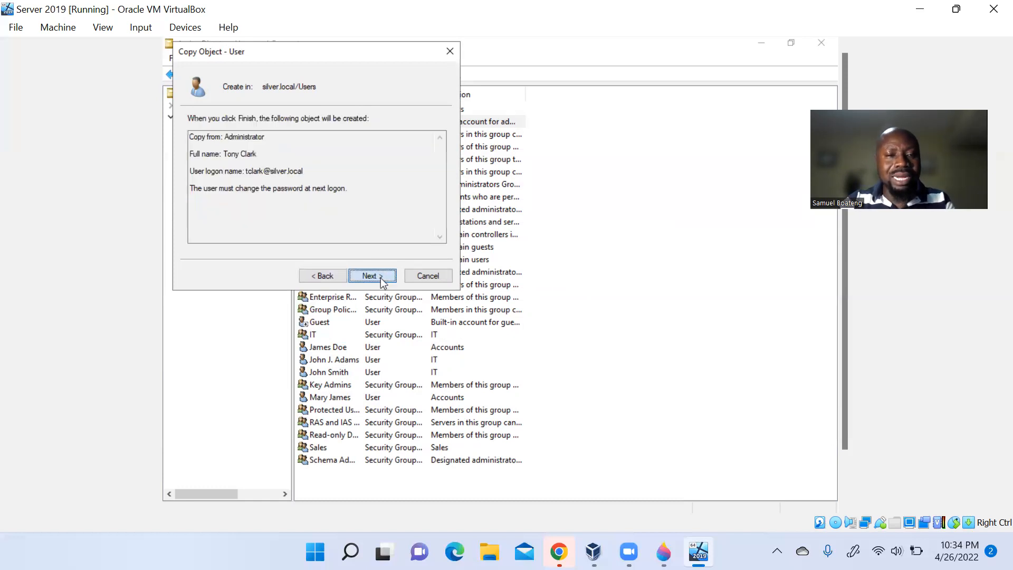
pyautogui.click(381, 278)
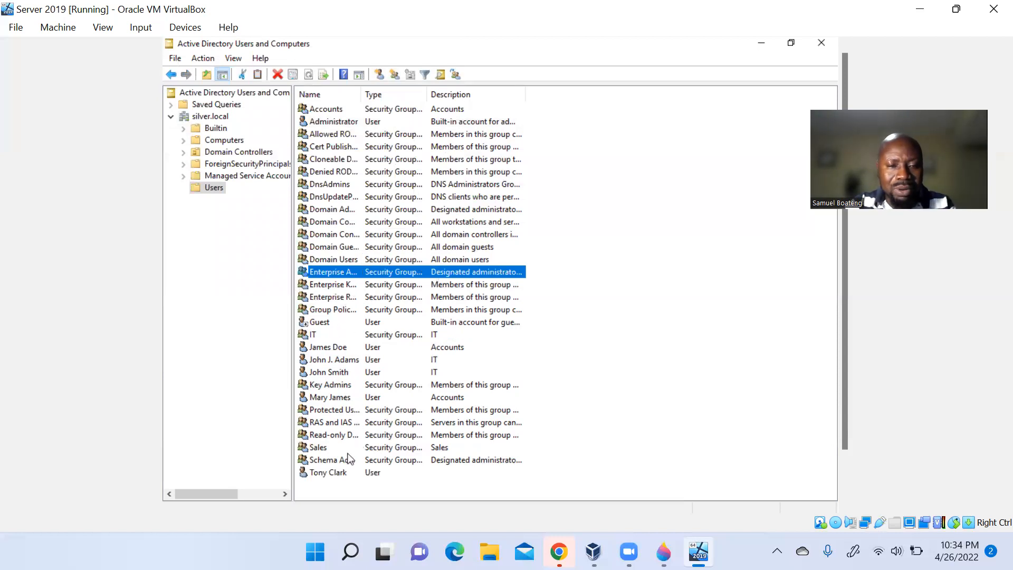
# - Set the new admin copy's Description to 'Administrator' in its General properties and save
pyautogui.doubleClick(336, 473)
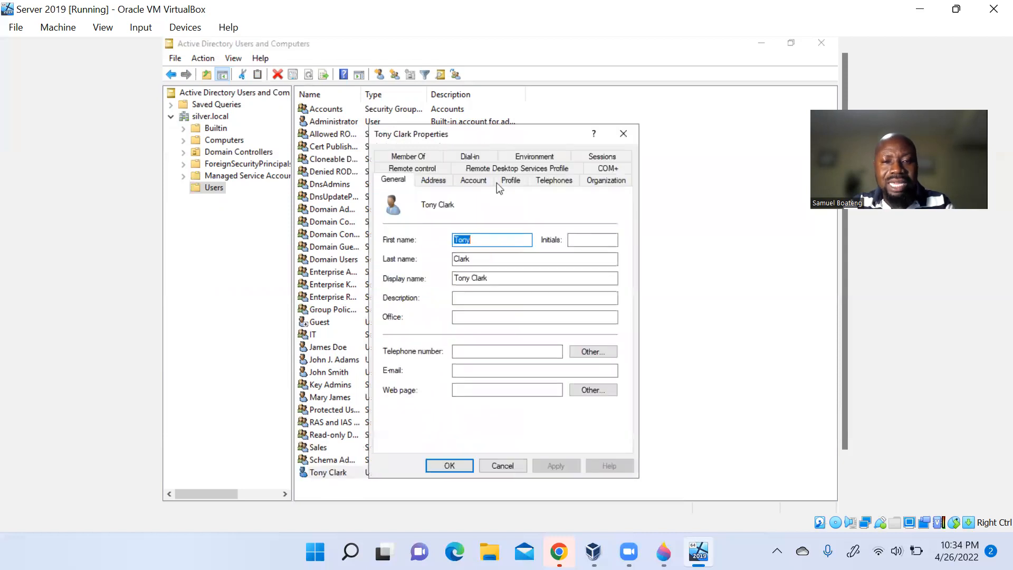
pyautogui.click(491, 298)
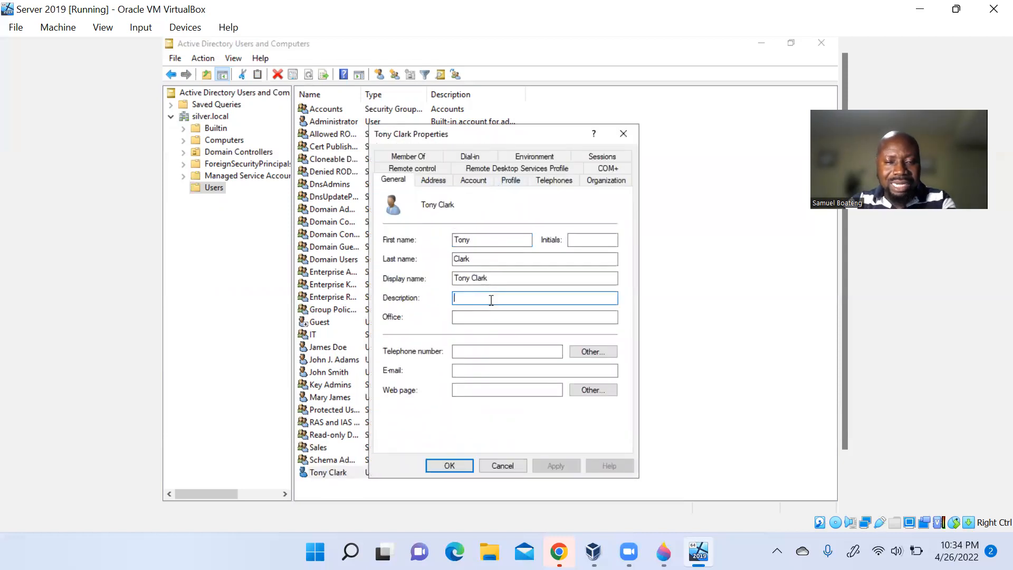
pyautogui.write('Admi')
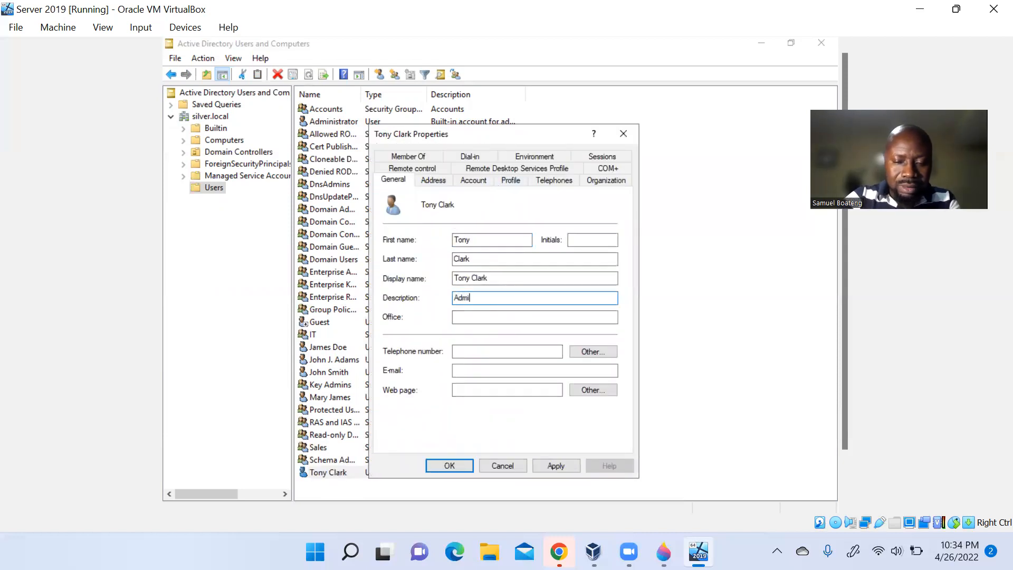
pyautogui.write('nistrator')
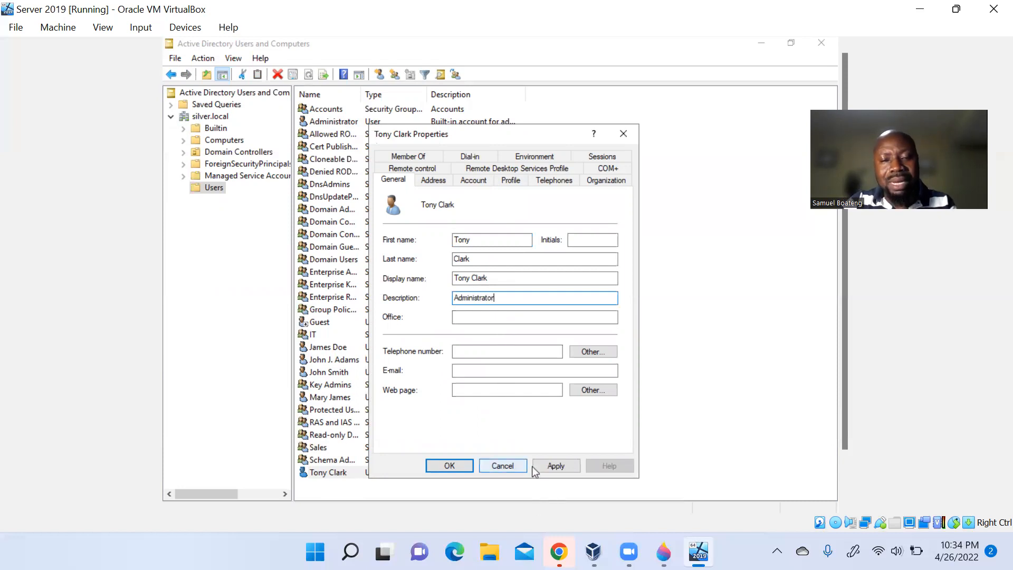
pyautogui.click(557, 466)
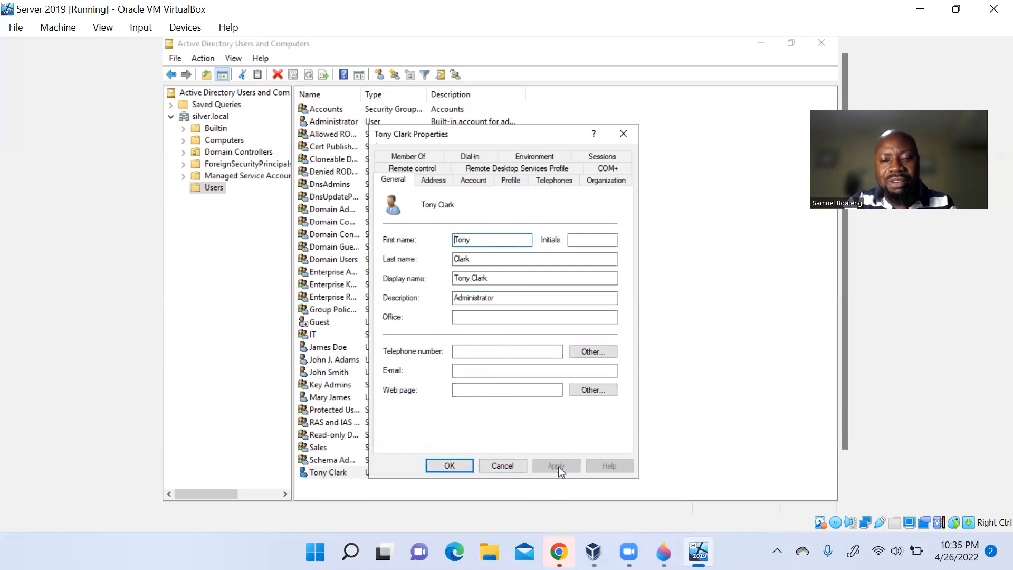
pyautogui.click(457, 468)
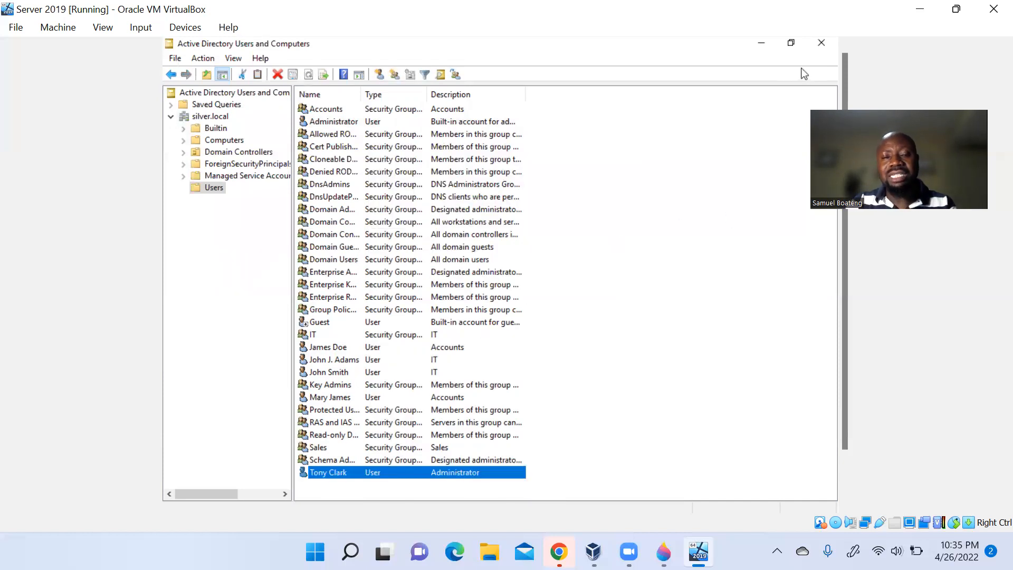